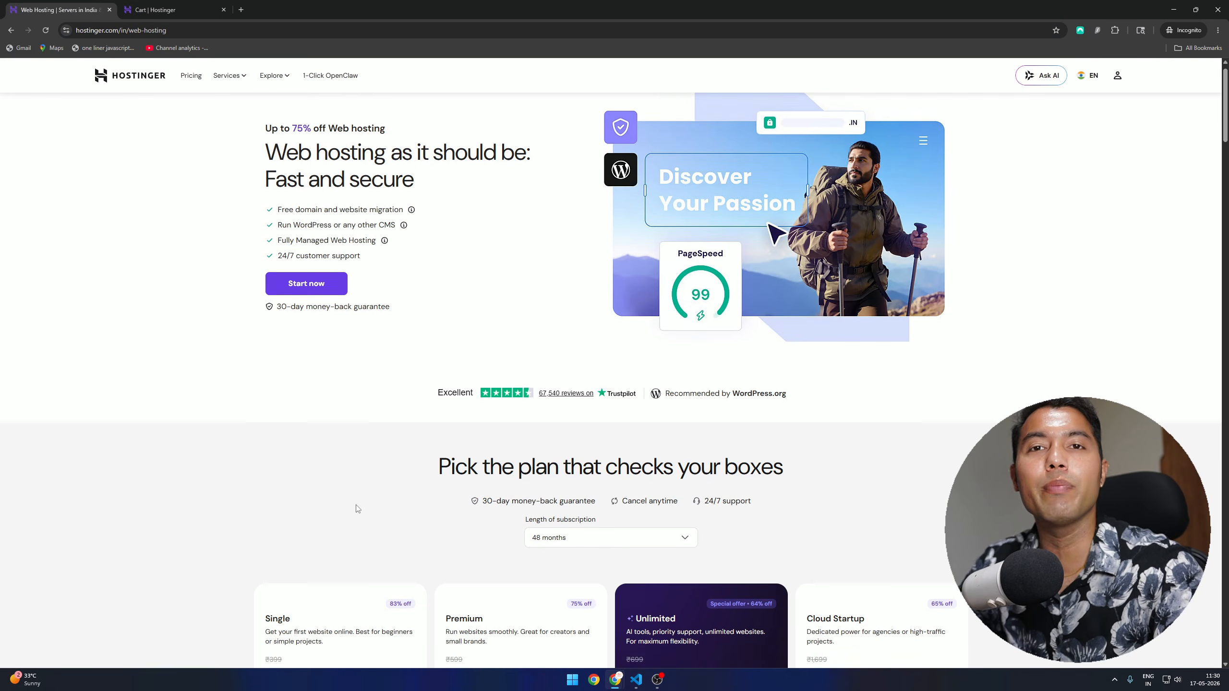
# Compare the prices and included features of the Single, Premium, Unlimited and Cloud Startup web hosting plans
pyautogui.scroll(-8, 451, 495)
pyautogui.scroll(-3, 451, 495)
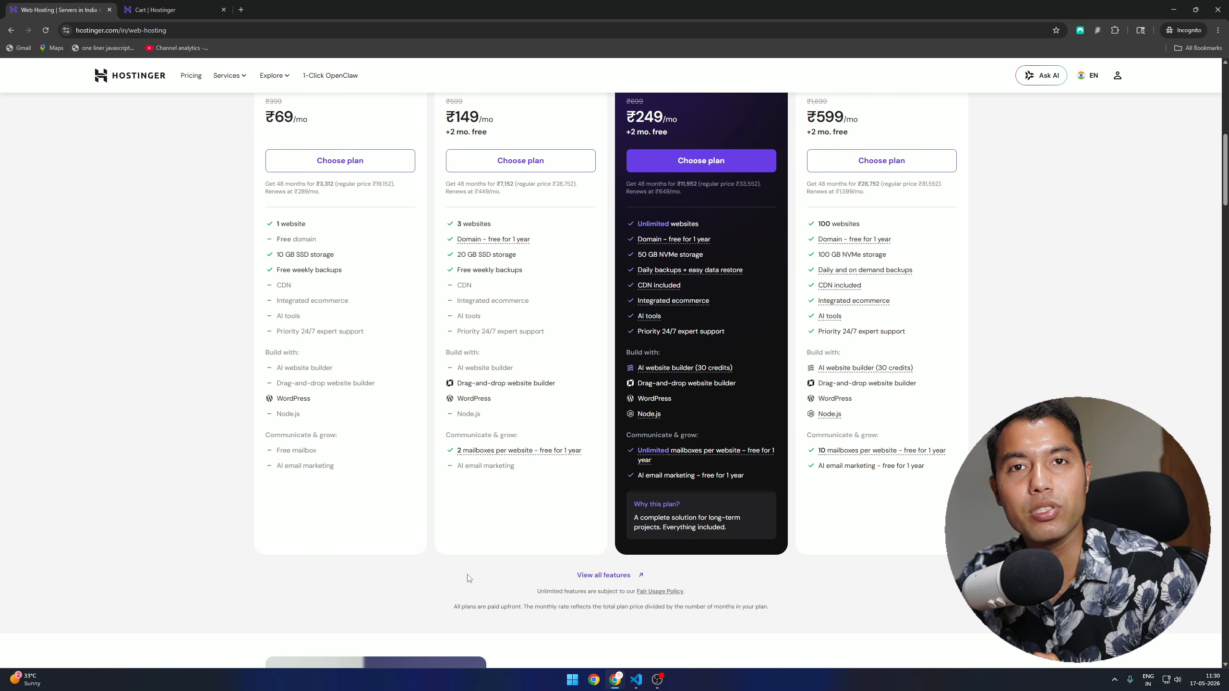
pyautogui.scroll(1, 533, 510)
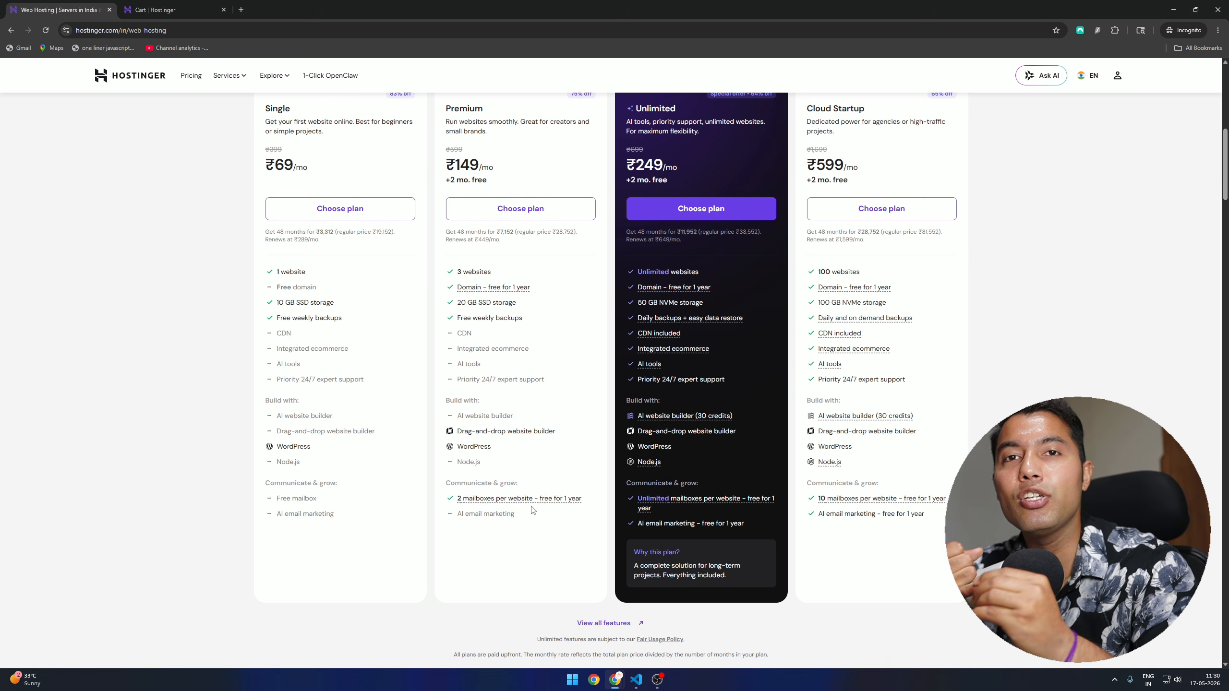
pyautogui.scroll(2, 533, 511)
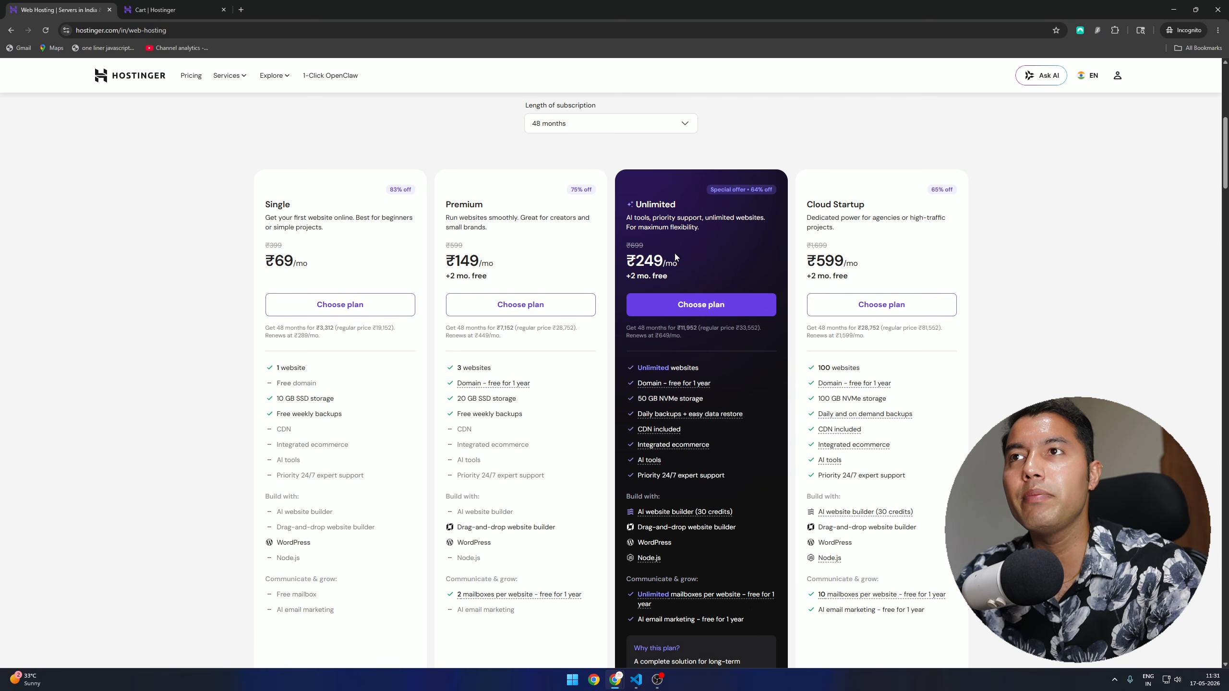
pyautogui.scroll(-2, 522, 407)
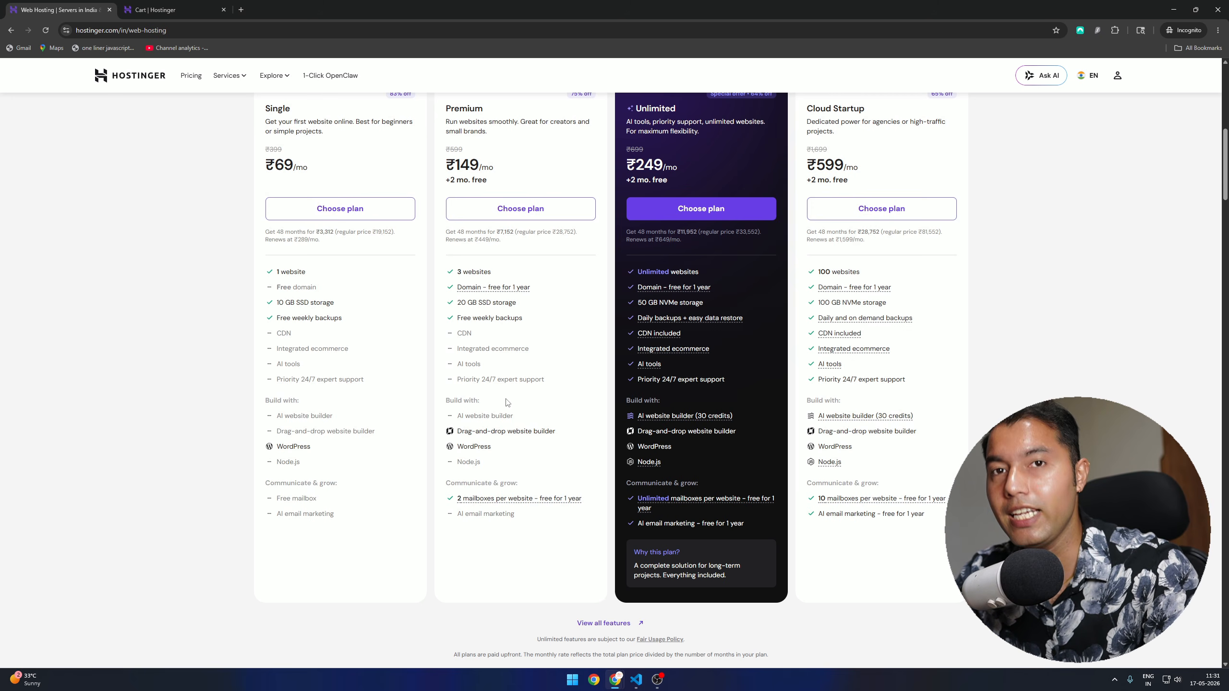
pyautogui.scroll(2, 601, 427)
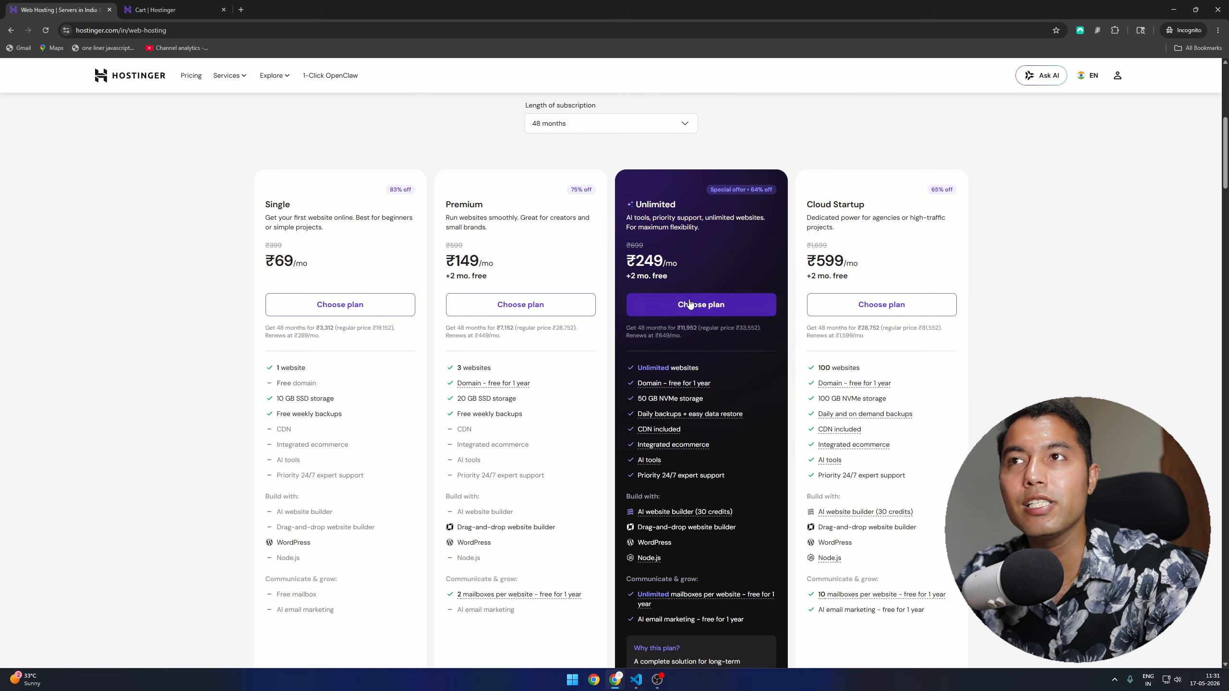
pyautogui.scroll(-5, 699, 374)
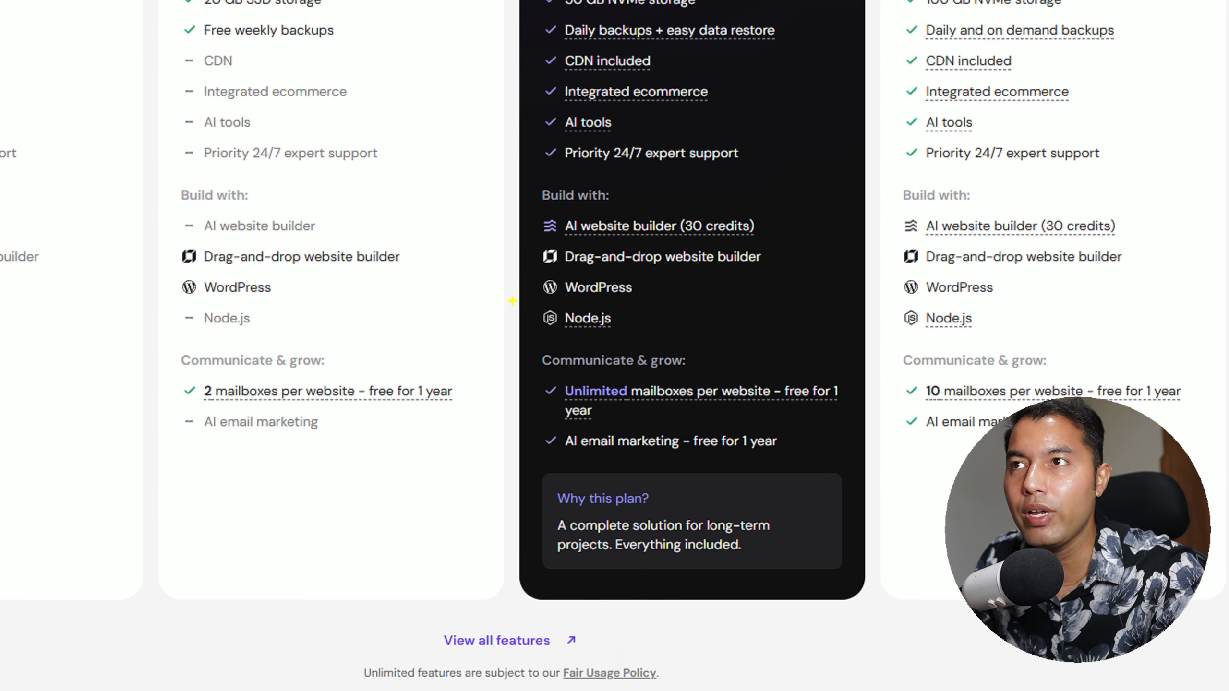
# Check the Node.js support listed for the Unlimited plan, marking it with a box, an underline and a tick
pyautogui.moveTo(522, 292)
pyautogui.mouseDown()
pyautogui.moveTo(595, 343)
pyautogui.moveTo(656, 343)
pyautogui.moveTo(733, 278)
pyautogui.mouseUp()
pyautogui.moveTo(562, 329); pyautogui.dragTo(630, 329)
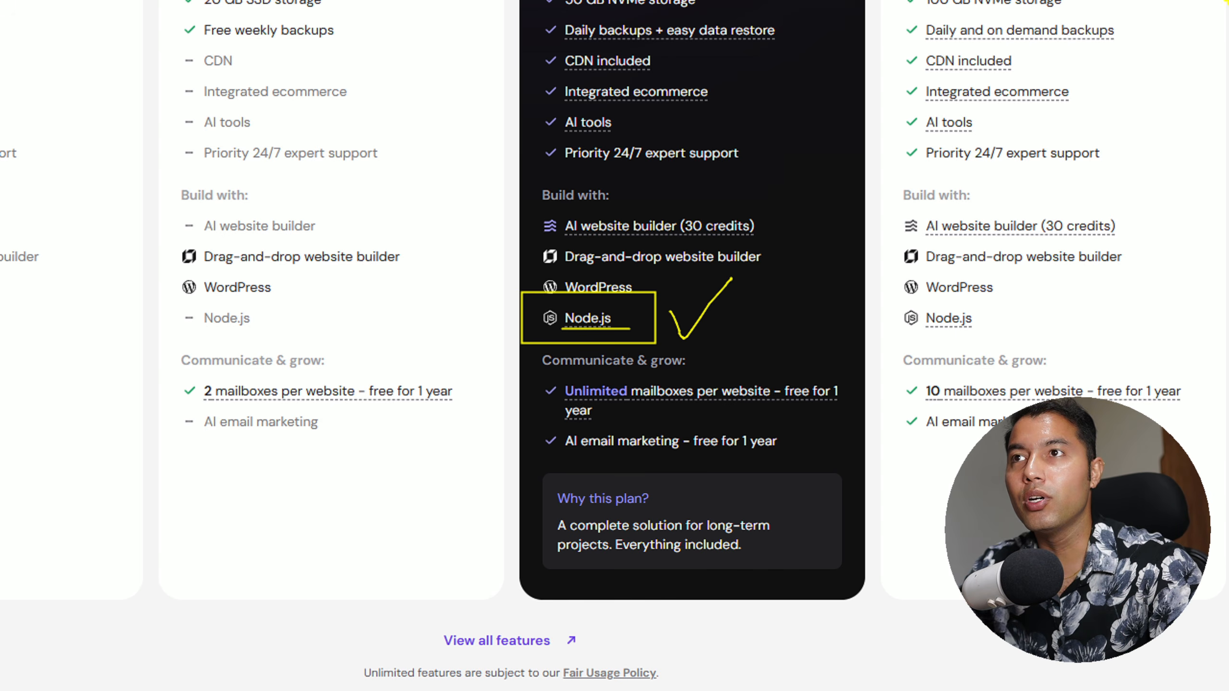
pyautogui.moveTo(707, 446)
pyautogui.mouseDown()
pyautogui.moveTo(737, 451)
pyautogui.moveTo(741, 397)
pyautogui.mouseUp()
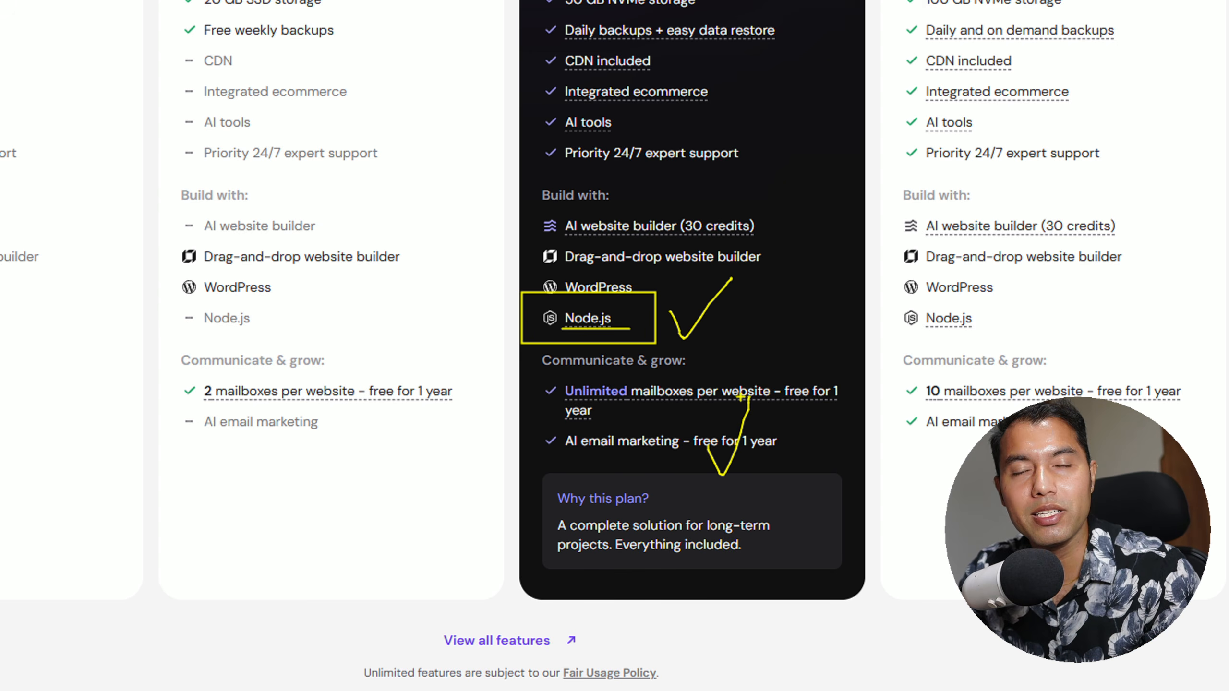
pyautogui.press('Escape')
pyautogui.scroll(5, 755, 418)
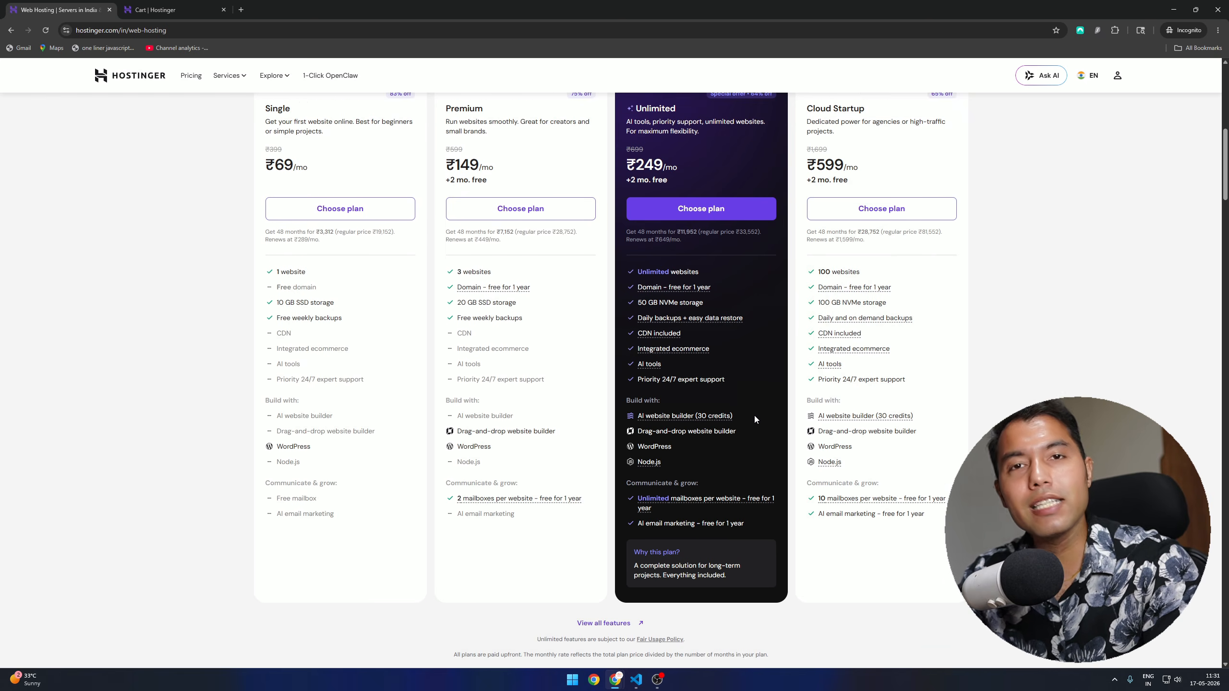
# Review the Unlimited and Cloud Startup plans' prices and features against the cheaper plans, ending at the start of the page
pyautogui.scroll(-2, 676, 469)
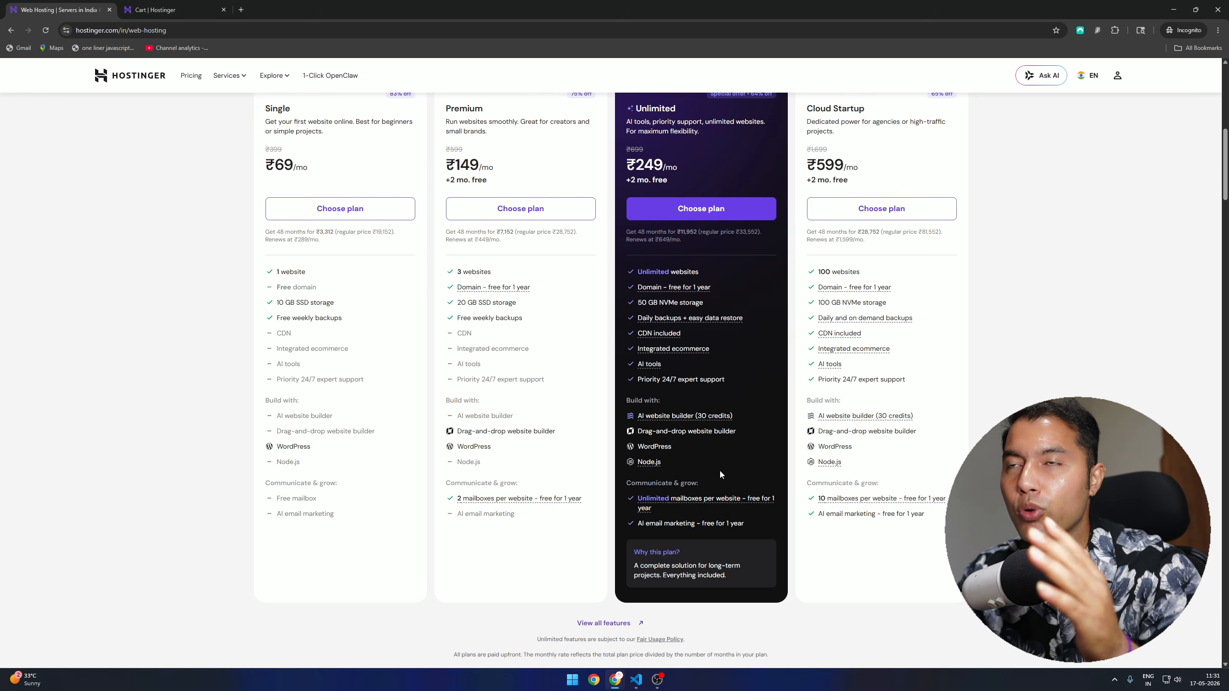
pyautogui.scroll(2, 721, 475)
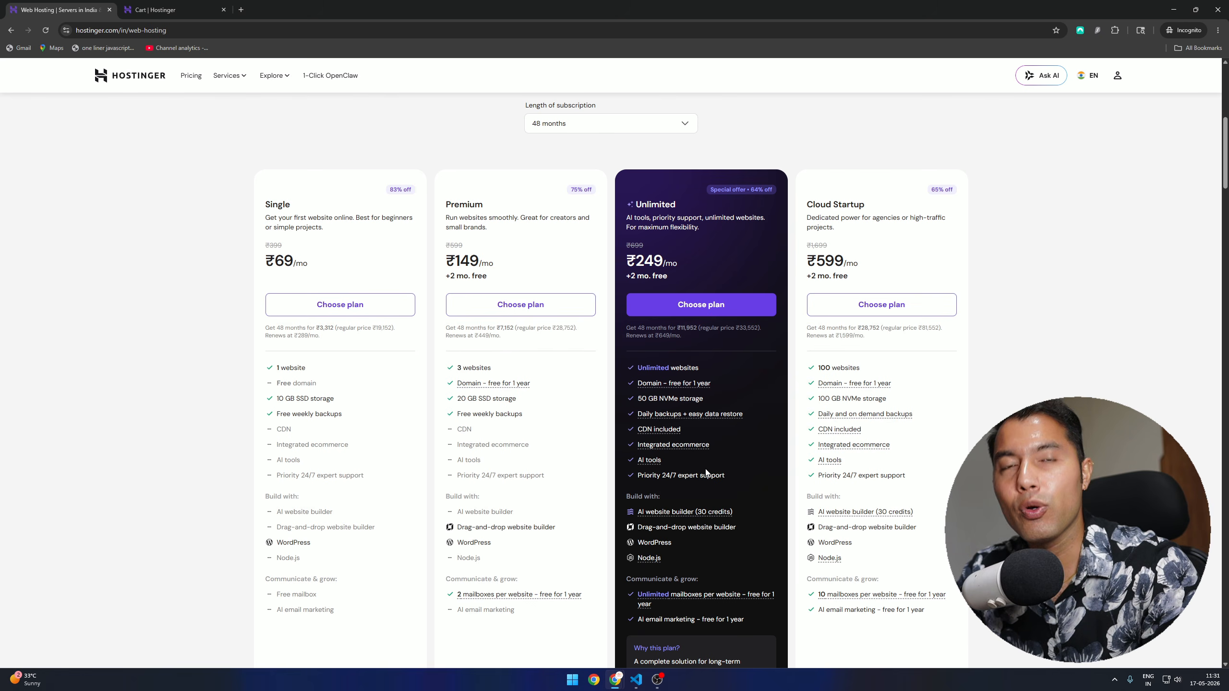
pyautogui.scroll(-2, 691, 510)
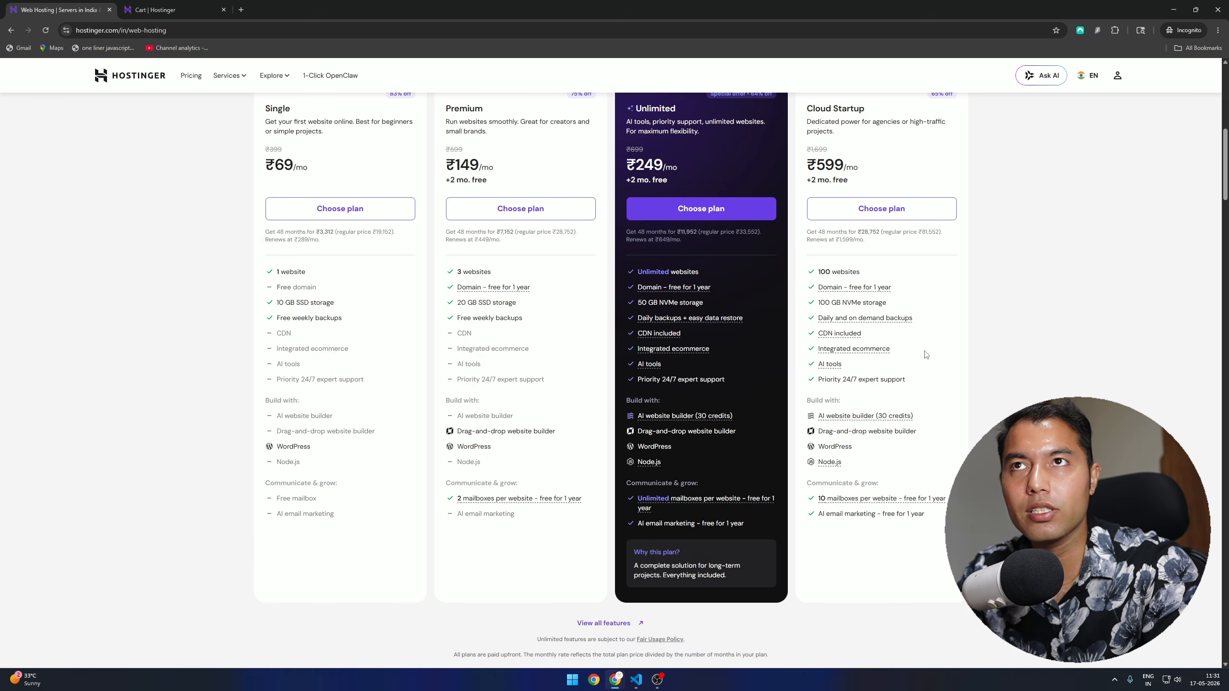
pyautogui.scroll(1, 864, 197)
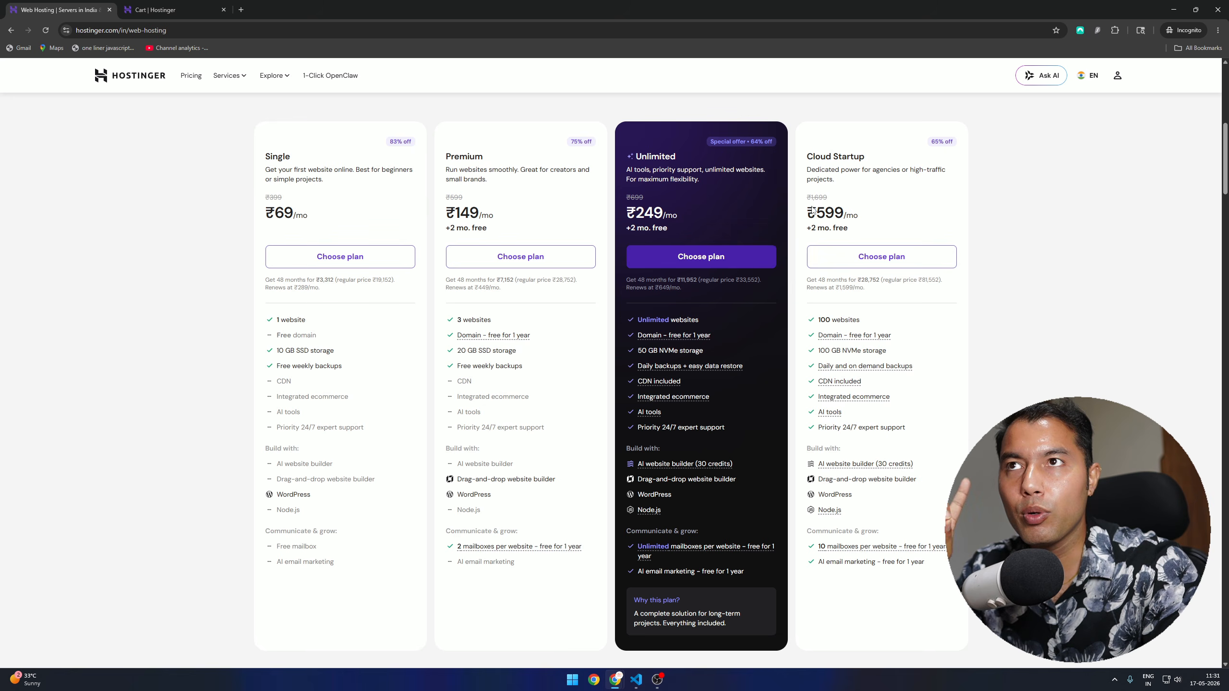
pyautogui.scroll(7, 881, 256)
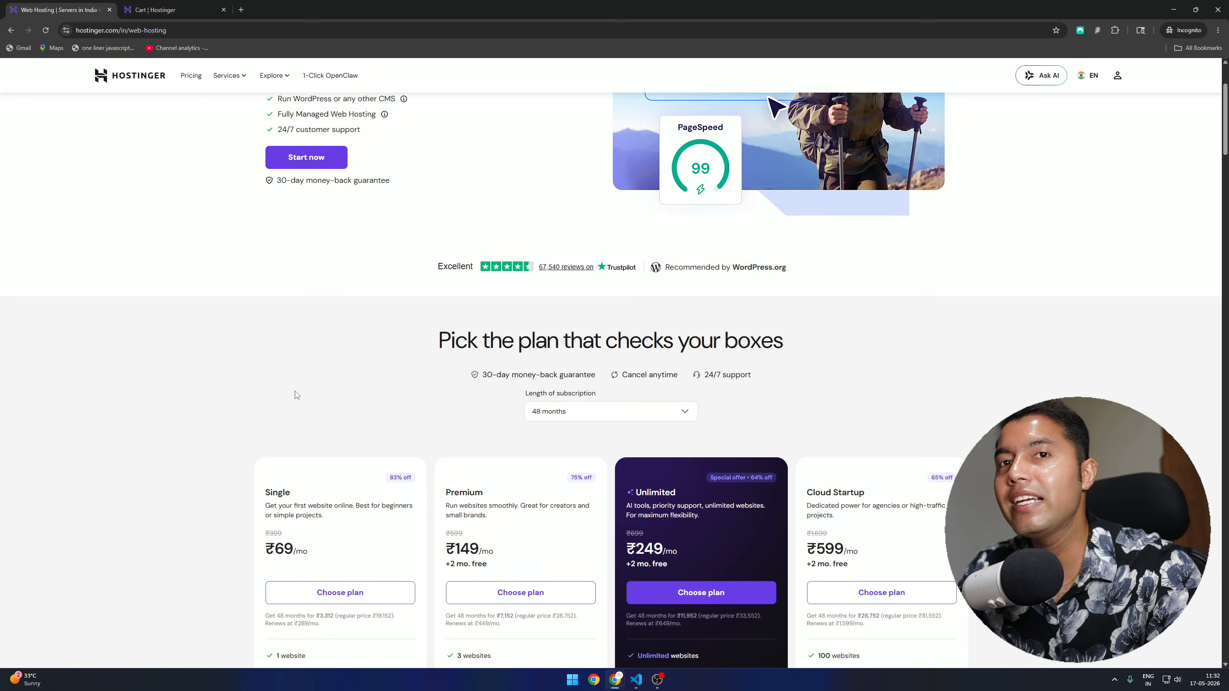
pyautogui.scroll(-3, 298, 396)
pyautogui.scroll(1, 390, 391)
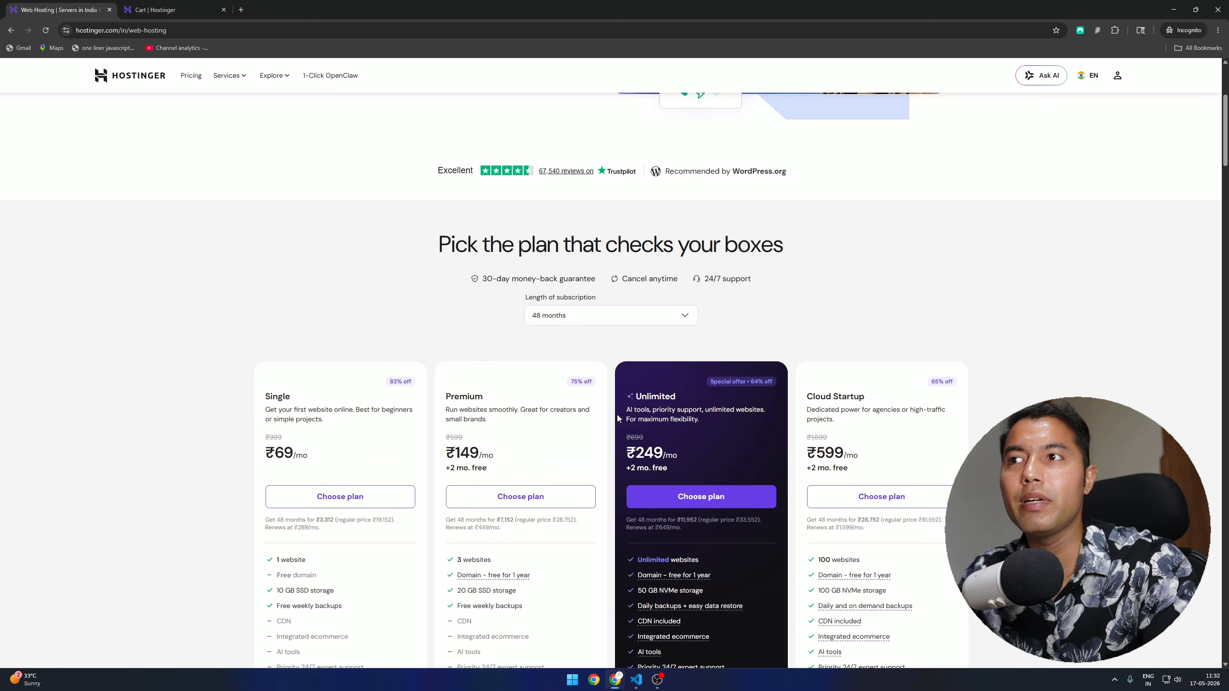
pyautogui.scroll(5, 689, 412)
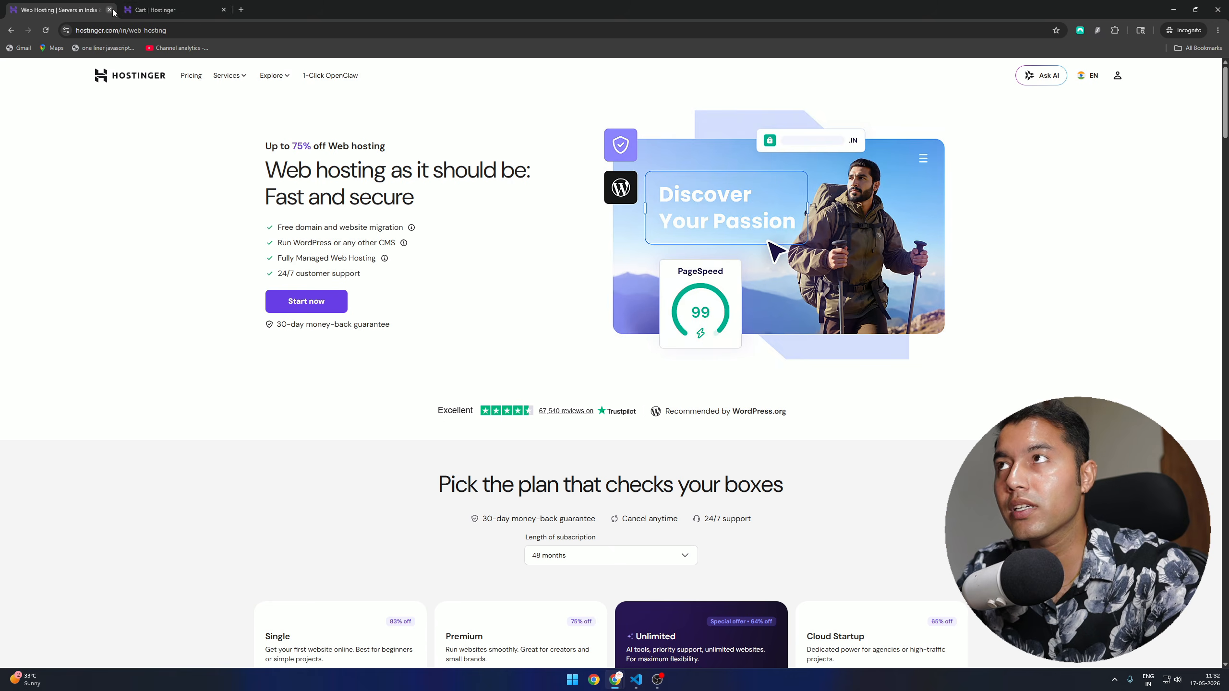
# Apply the coupon code THAPA7 to the 12-month hosting plan in the cart
pyautogui.click(155, 9)
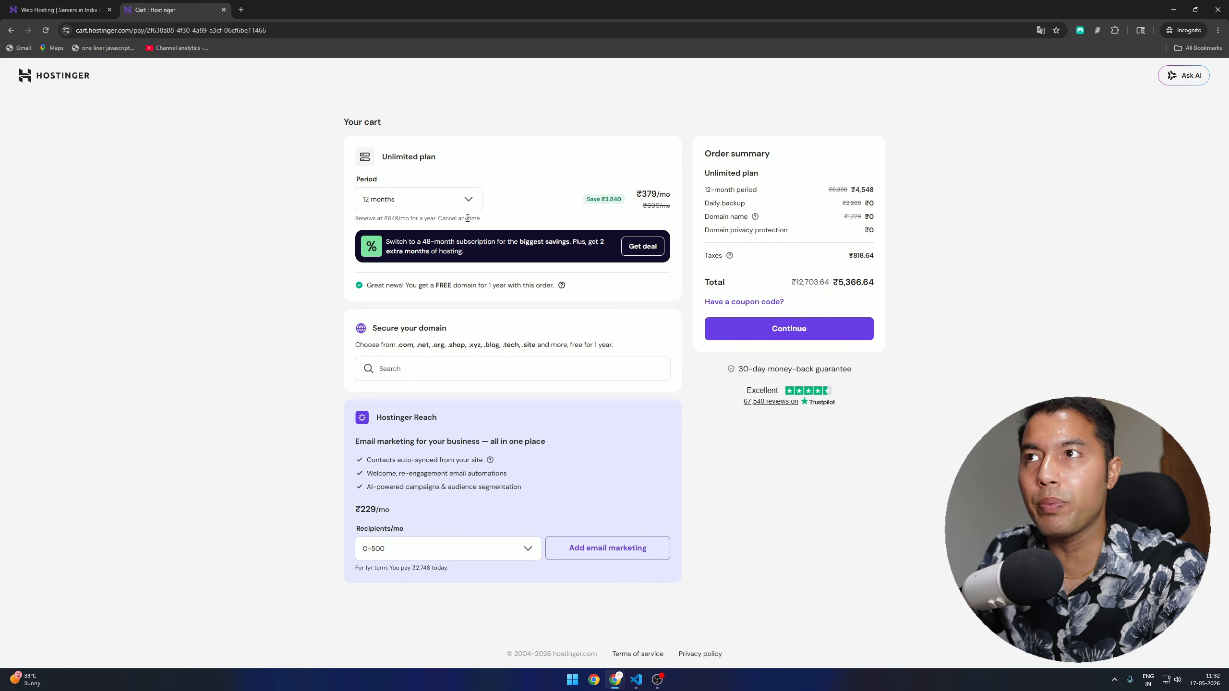
pyautogui.click(758, 303)
pyautogui.write('THAPA')
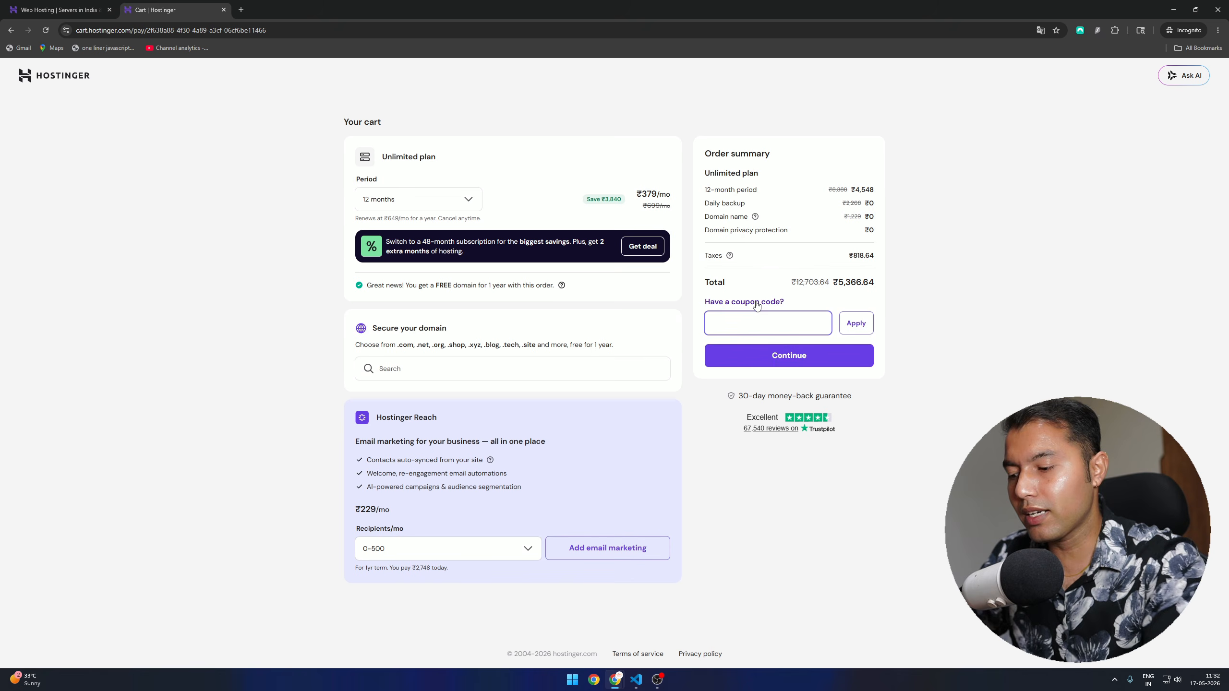
pyautogui.write('7')
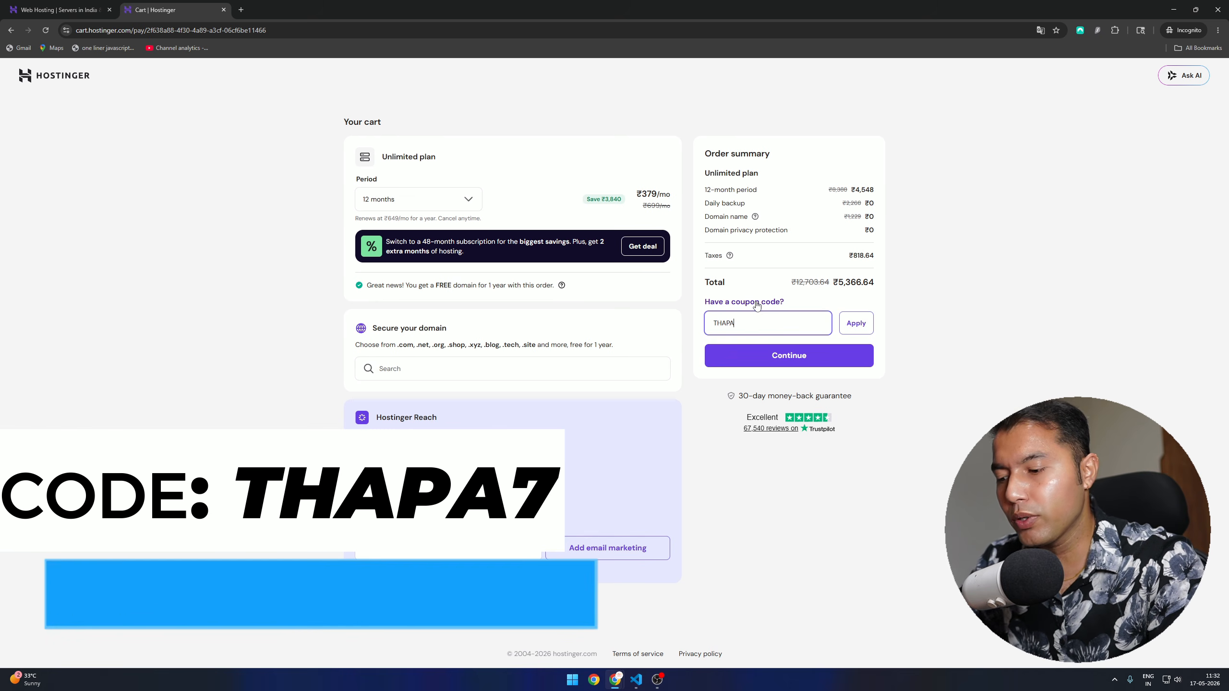
pyautogui.click(856, 323)
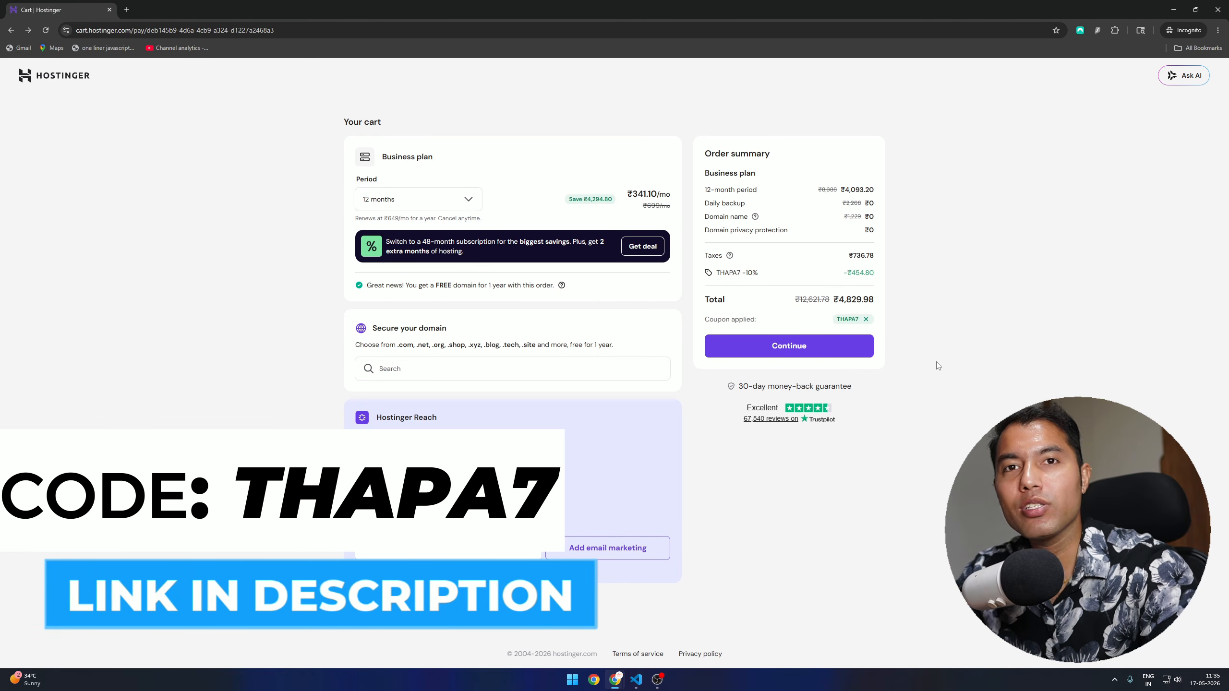
# Check the cart's free domain offer and the applied coupon in the order summary
pyautogui.moveTo(360, 288); pyautogui.dragTo(517, 288)
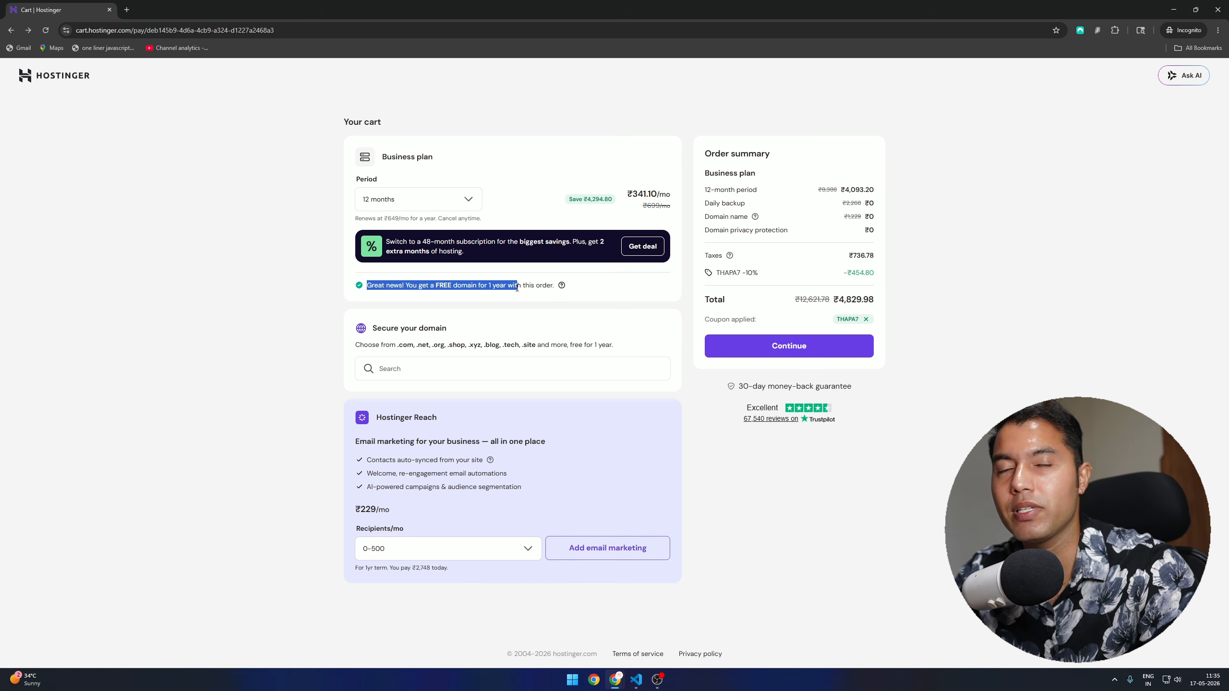
pyautogui.click(791, 352)
pyautogui.click(855, 325)
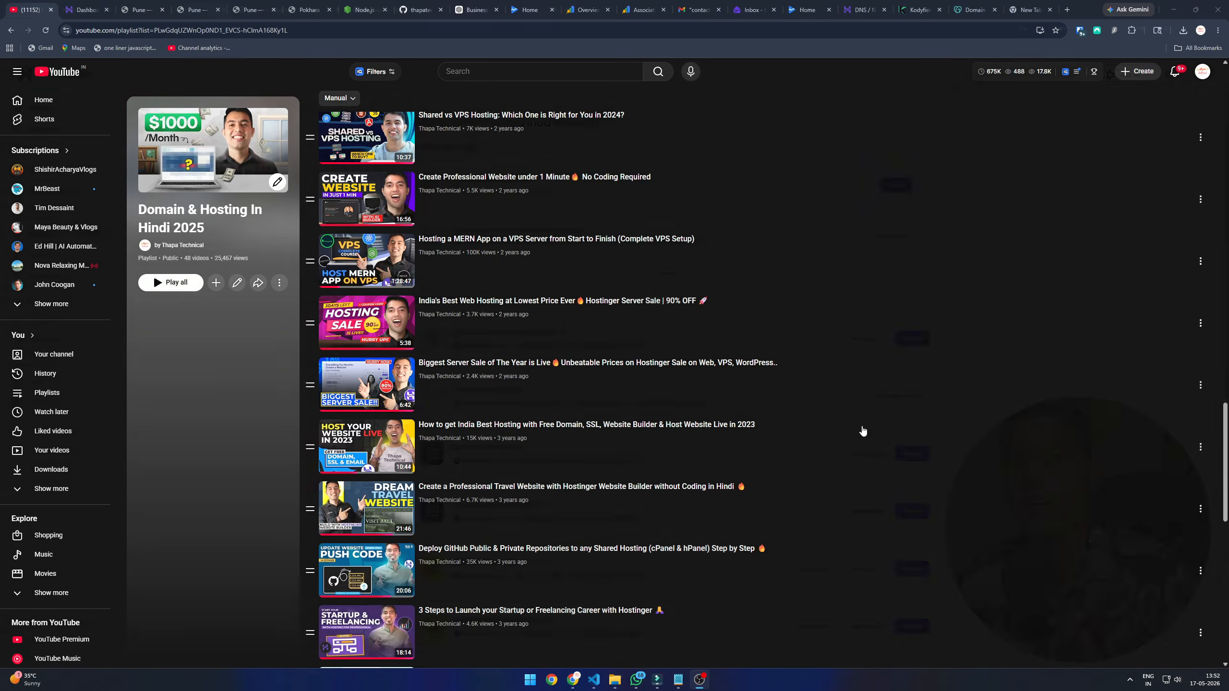
# Look through the hosting tutorials in the "Domain & Hosting In Hindi 2025" playlist on YouTube
pyautogui.scroll(-3, 863, 430)
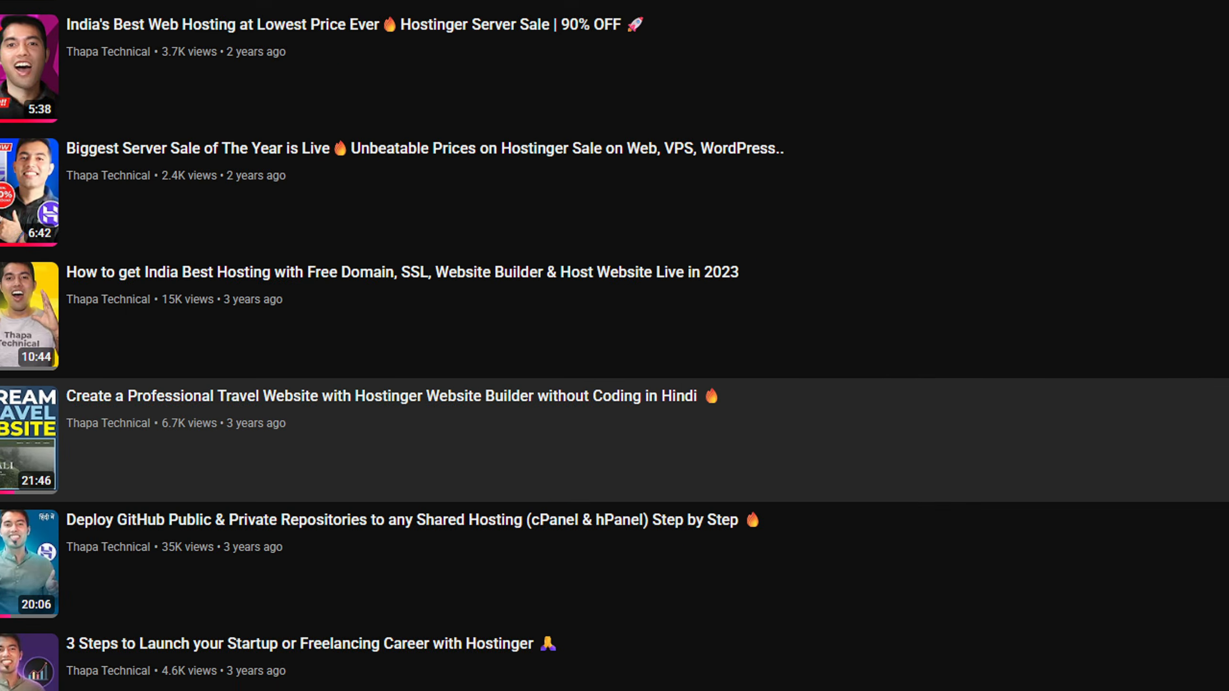
pyautogui.moveTo(34, 248); pyautogui.dragTo(1015, 378)
pyautogui.moveTo(521, 294); pyautogui.dragTo(894, 294)
pyautogui.moveTo(790, 344); pyautogui.dragTo(909, 239)
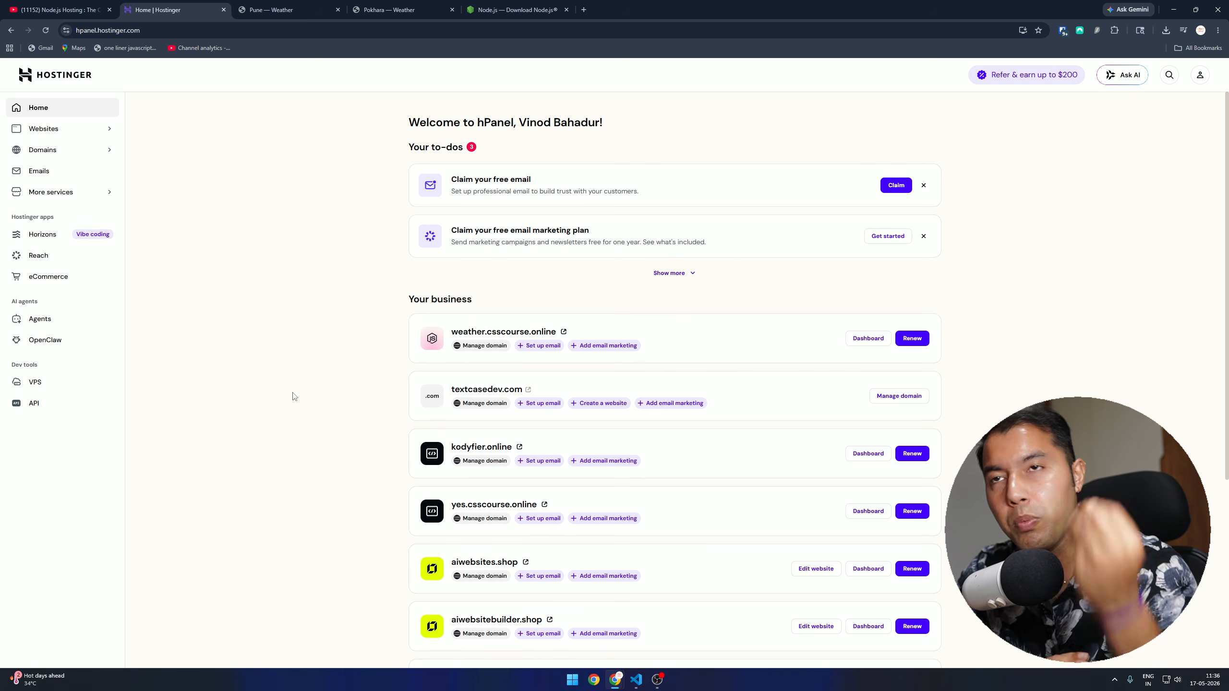
# In Hostinger hPanel, start adding a new Node.js Web App website under the Business hosting plan
pyautogui.click(52, 133)
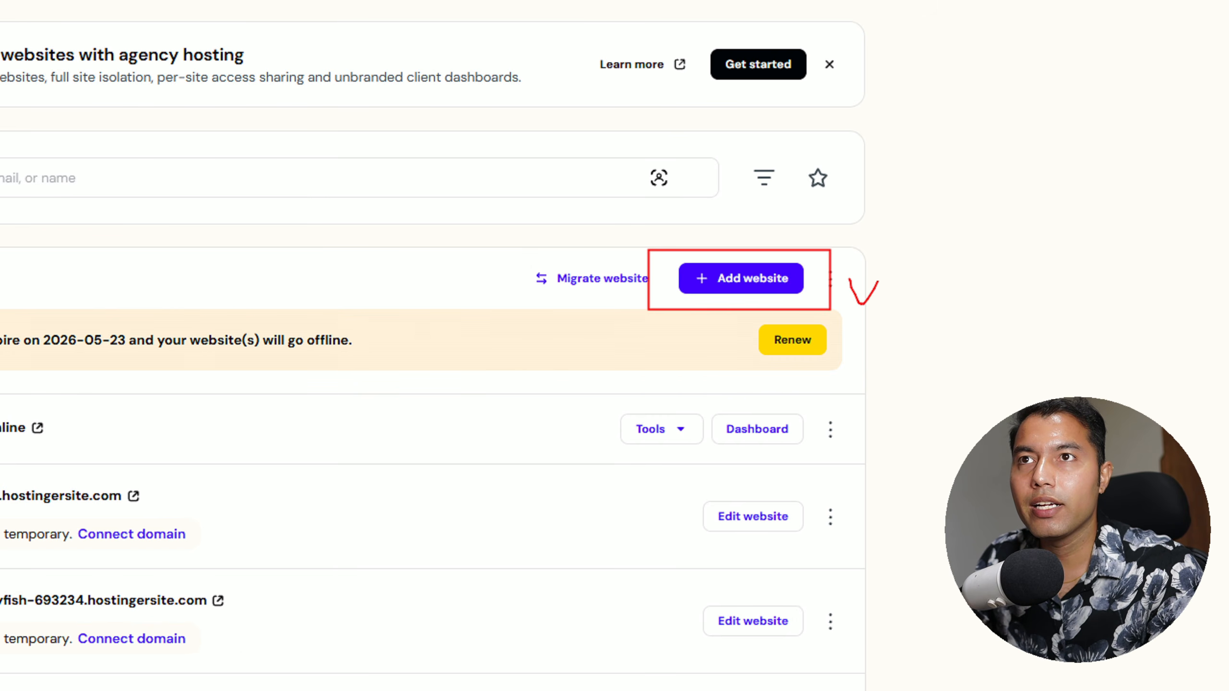
pyautogui.click(741, 278)
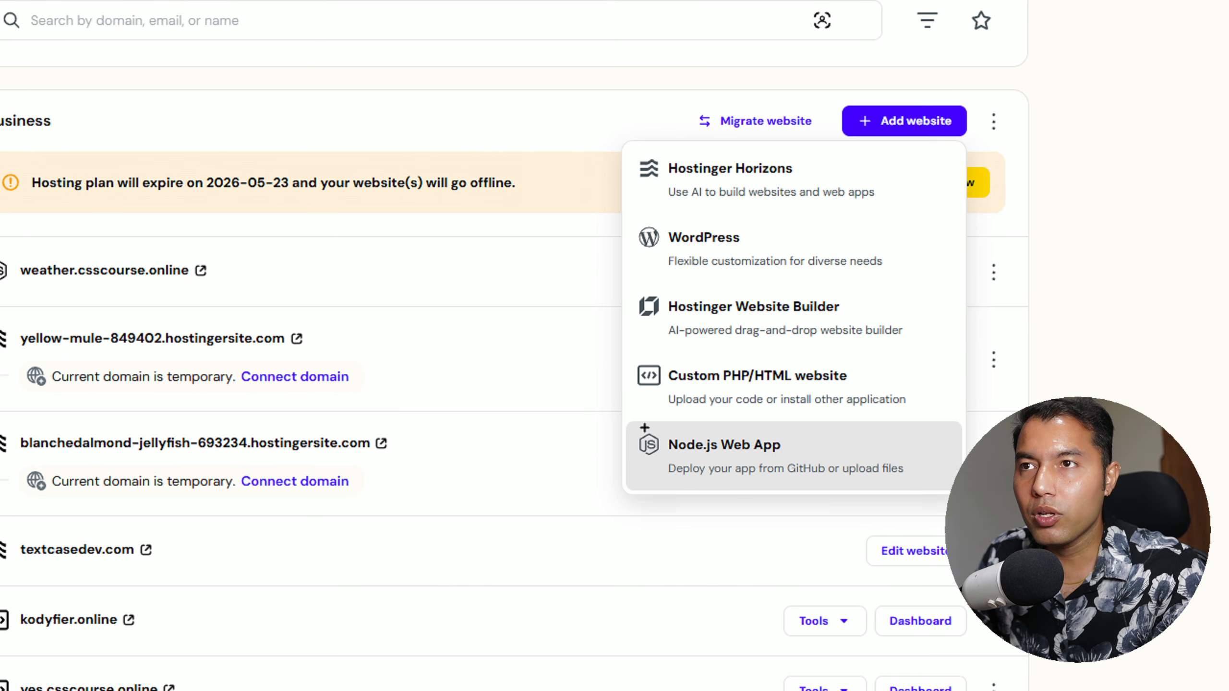
pyautogui.moveTo(626, 417)
pyautogui.mouseDown()
pyautogui.moveTo(898, 499)
pyautogui.moveTo(955, 495)
pyautogui.mouseUp()
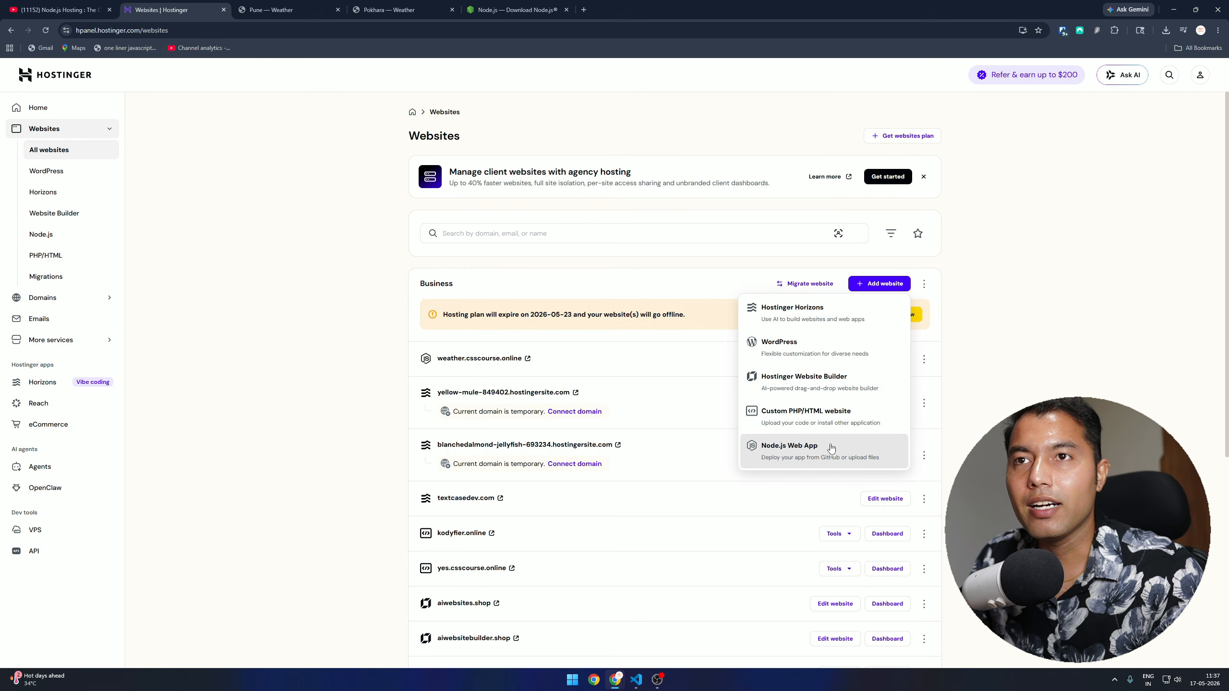
pyautogui.click(755, 456)
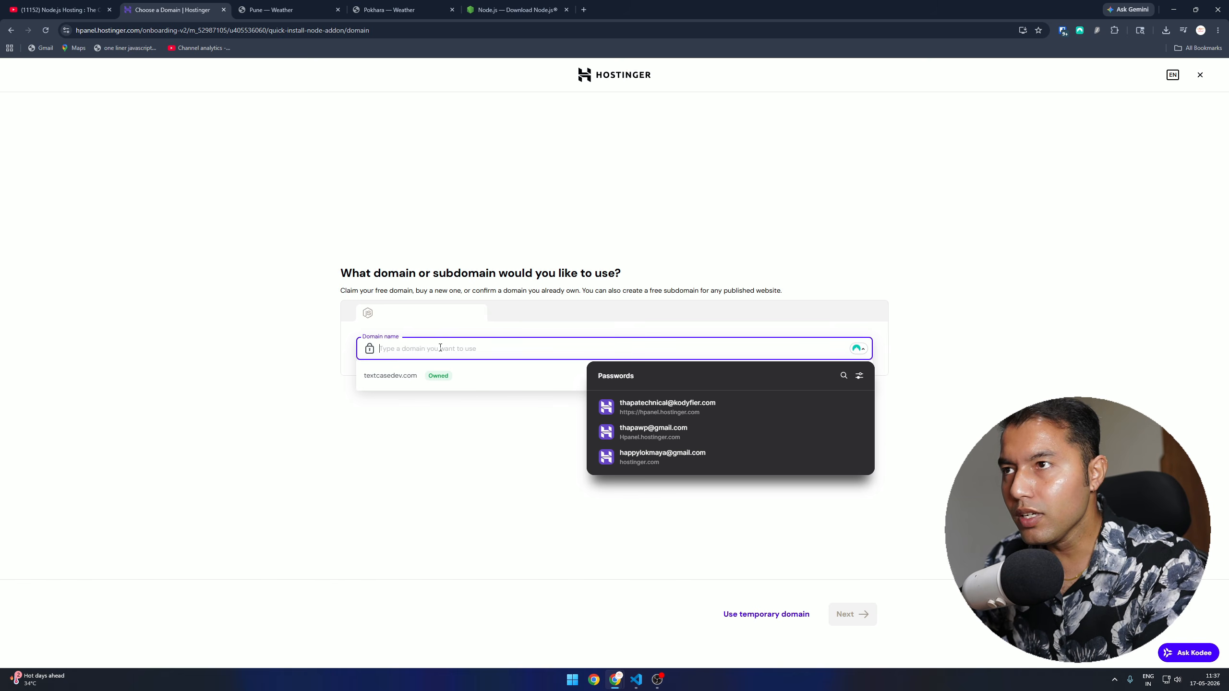
# Choose the free subdomain app.csscourse.online for the Node.js app and continue to the deployment options
pyautogui.write('app.csscou')
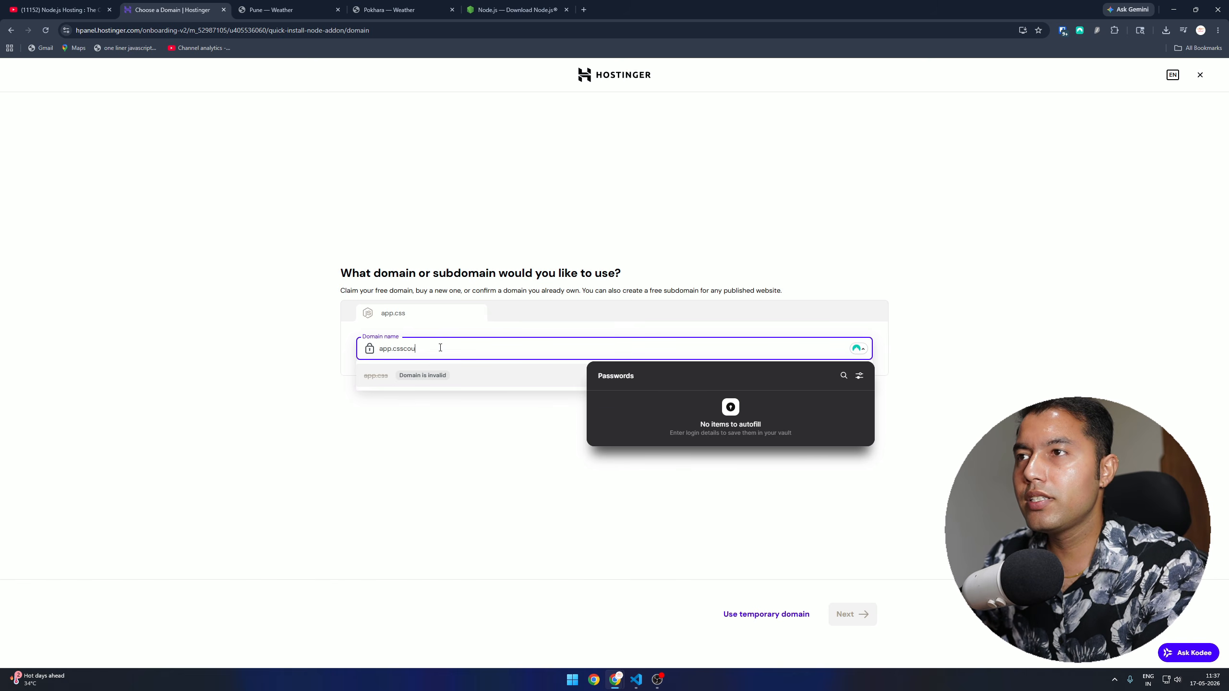
pyautogui.write('rse.online')
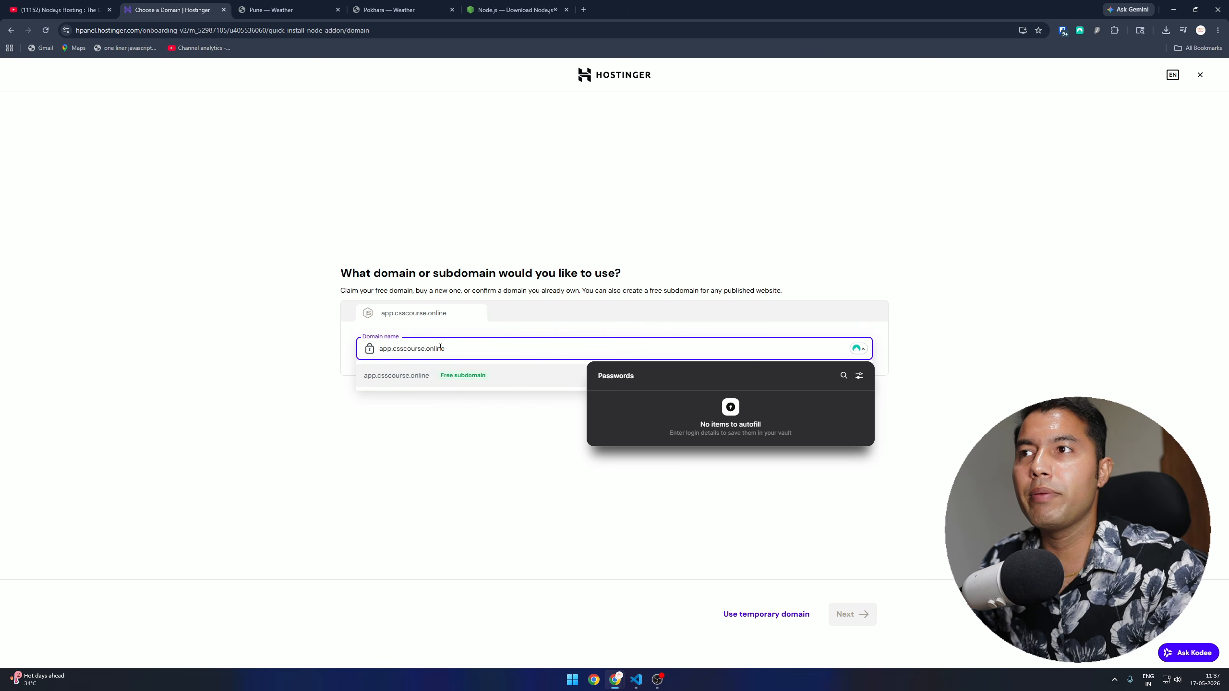
pyautogui.click(411, 383)
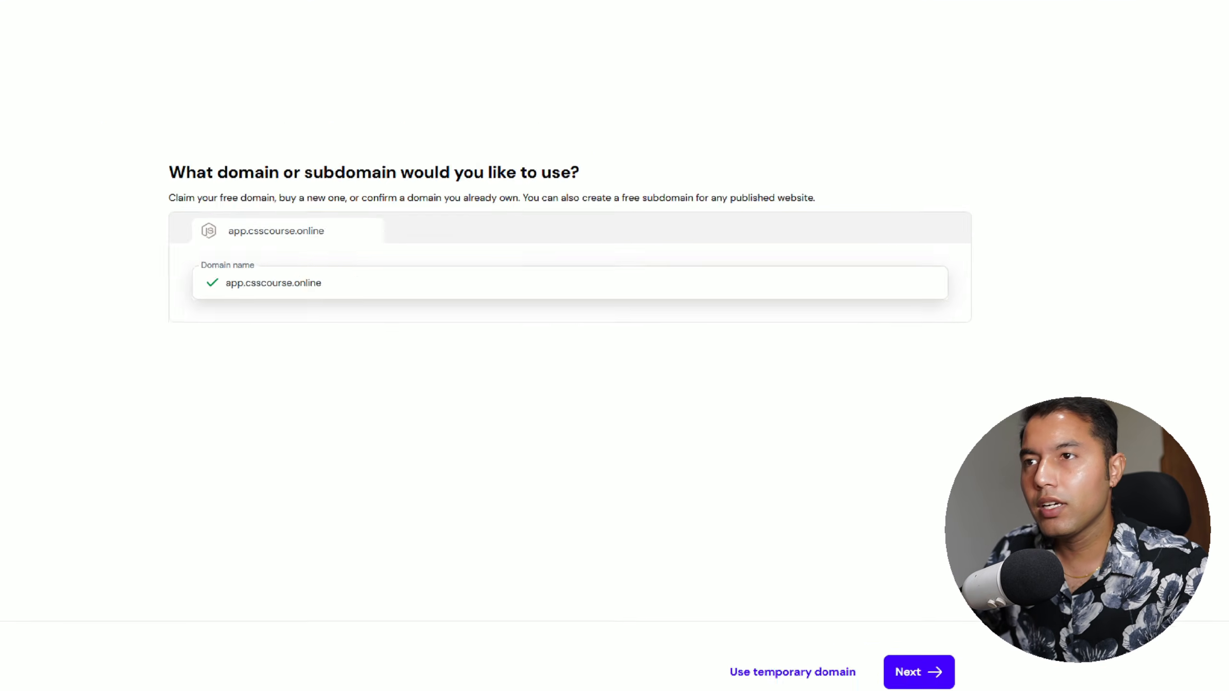
pyautogui.moveTo(556, 511); pyautogui.dragTo(781, 571)
pyautogui.moveTo(647, 488); pyautogui.dragTo(756, 399)
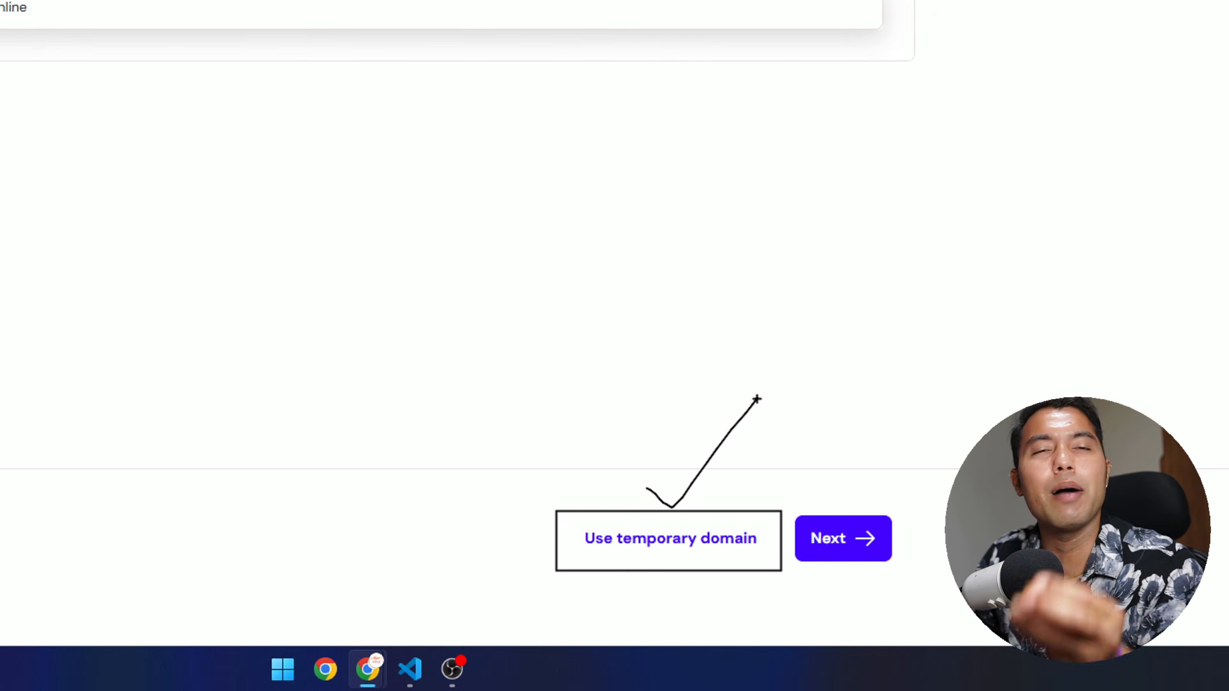
pyautogui.click(866, 546)
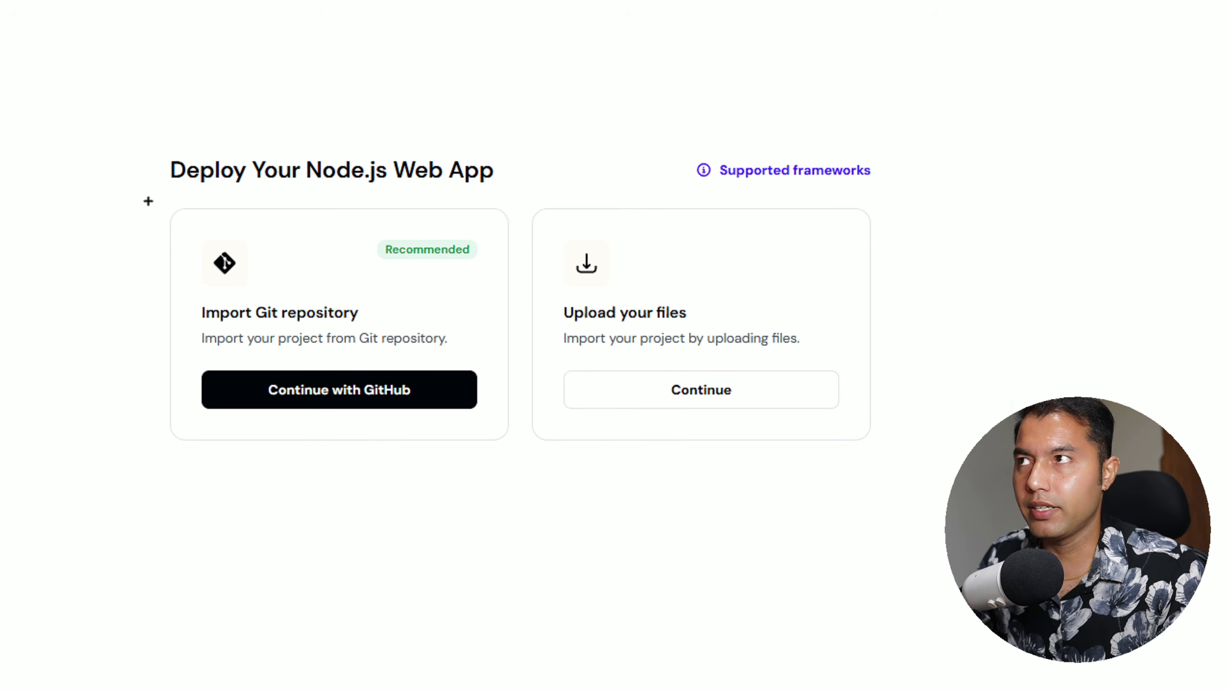
# Compare the Git repository import and file upload options for deploying the app, boxing each one
pyautogui.moveTo(148, 196)
pyautogui.mouseDown()
pyautogui.moveTo(497, 442)
pyautogui.moveTo(541, 459)
pyautogui.moveTo(508, 458)
pyautogui.mouseUp()
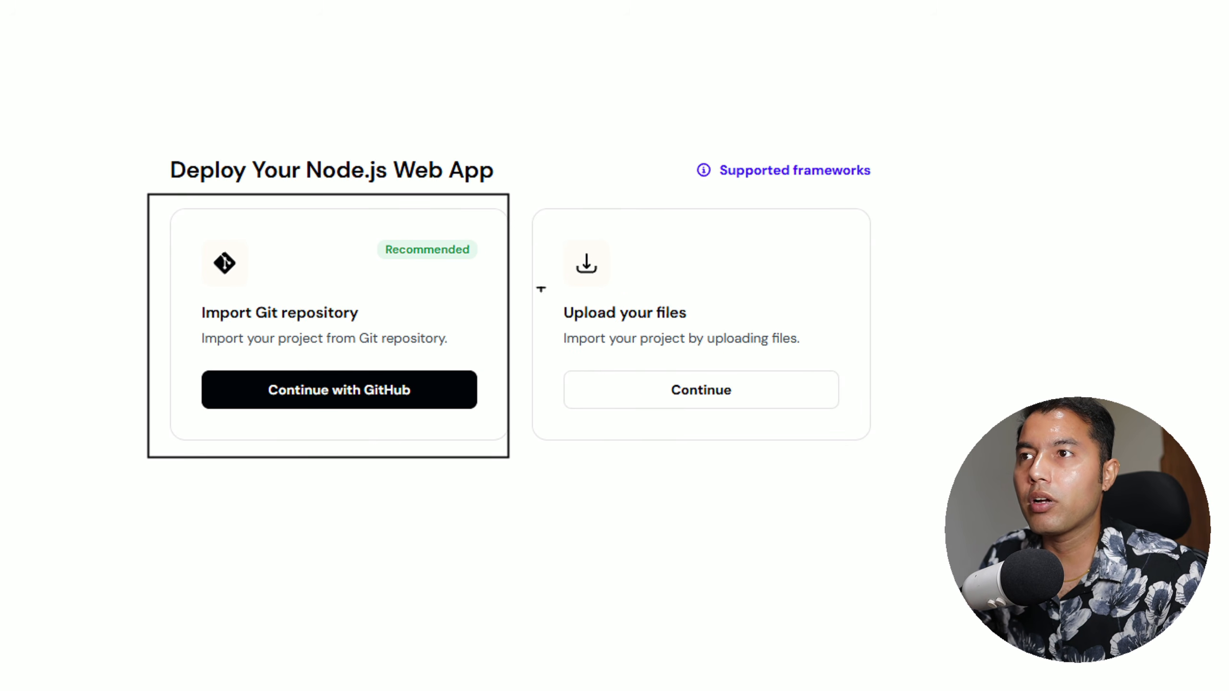
pyautogui.moveTo(521, 195)
pyautogui.mouseDown()
pyautogui.moveTo(573, 335)
pyautogui.moveTo(907, 467)
pyautogui.mouseUp()
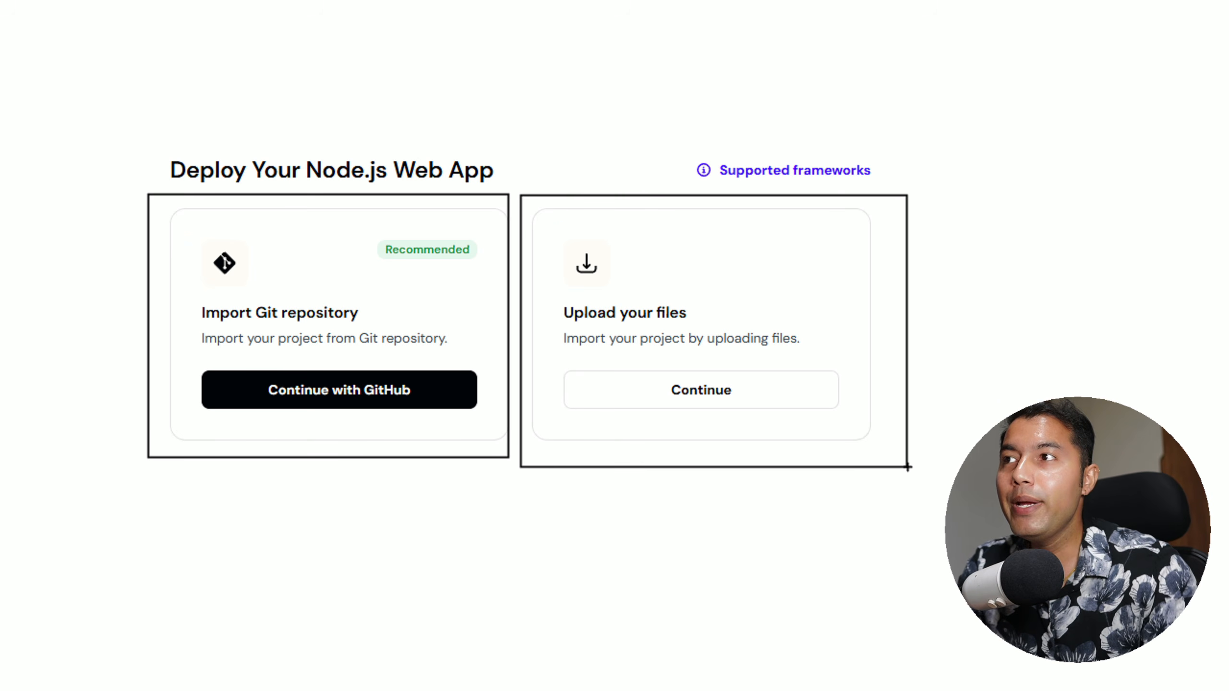
# Mark the Import Git repository option with a freehand tick and leave the screen annotation
pyautogui.moveTo(313, 311); pyautogui.dragTo(403, 284)
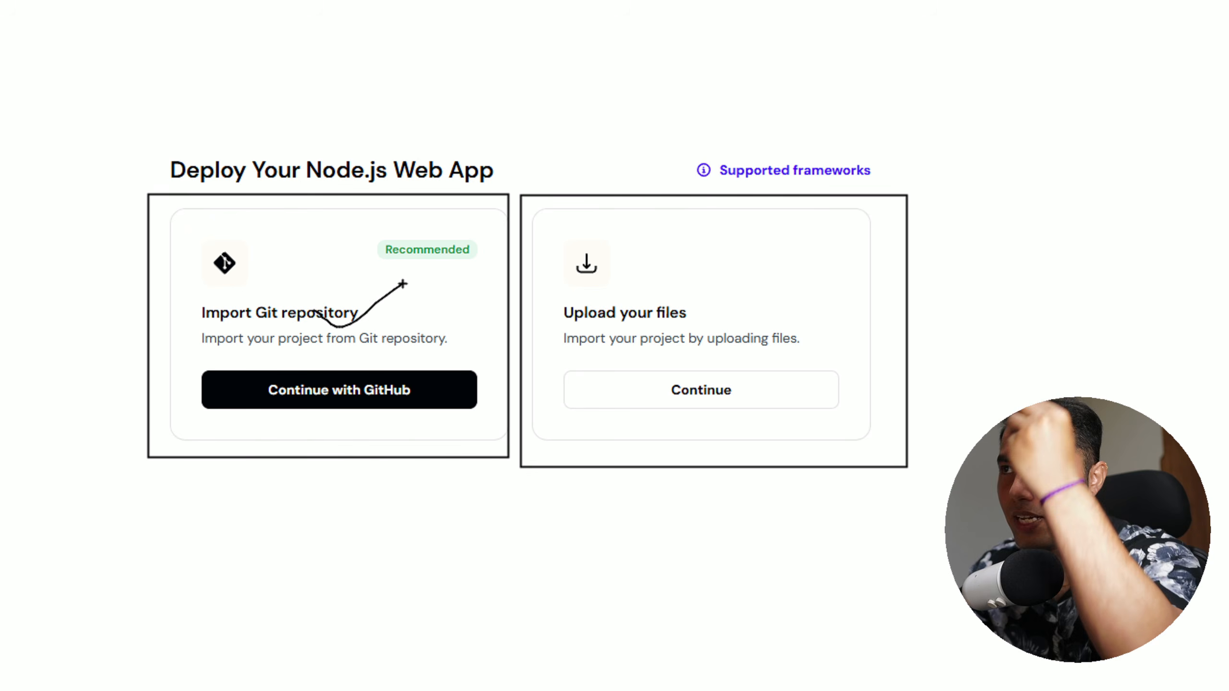
pyautogui.press('Escape')
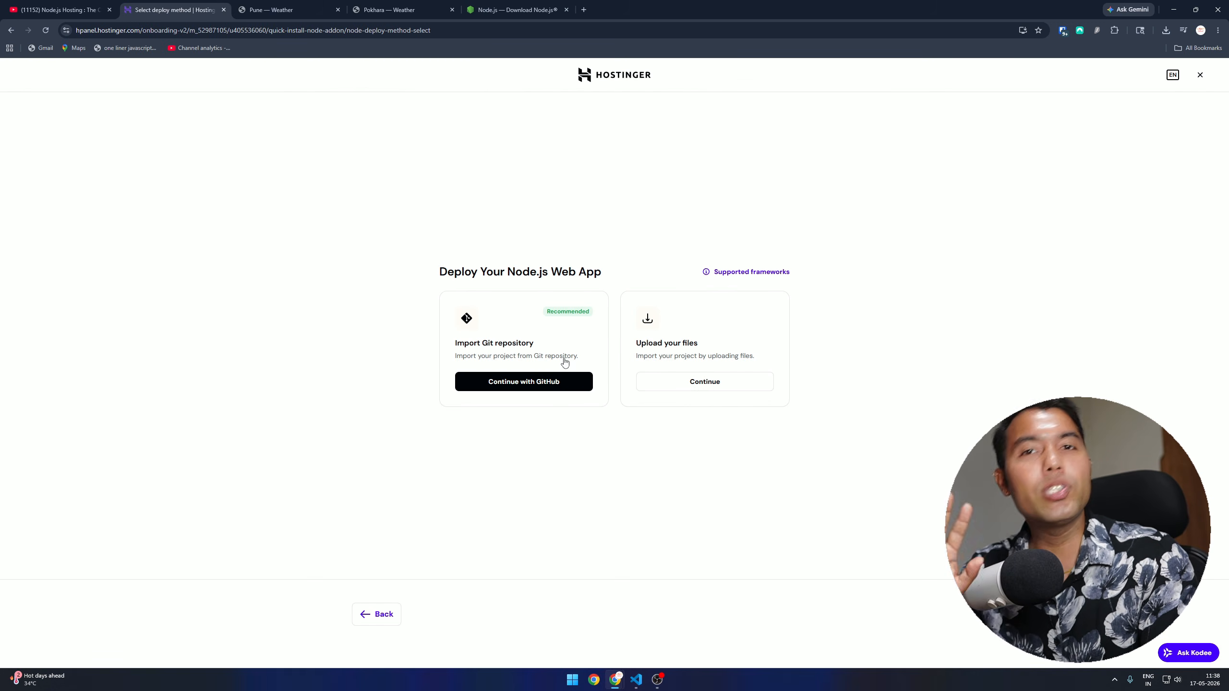
# Switch to VS Code, stop the weather app's running dev server and clear the terminal with cls
pyautogui.click(635, 680)
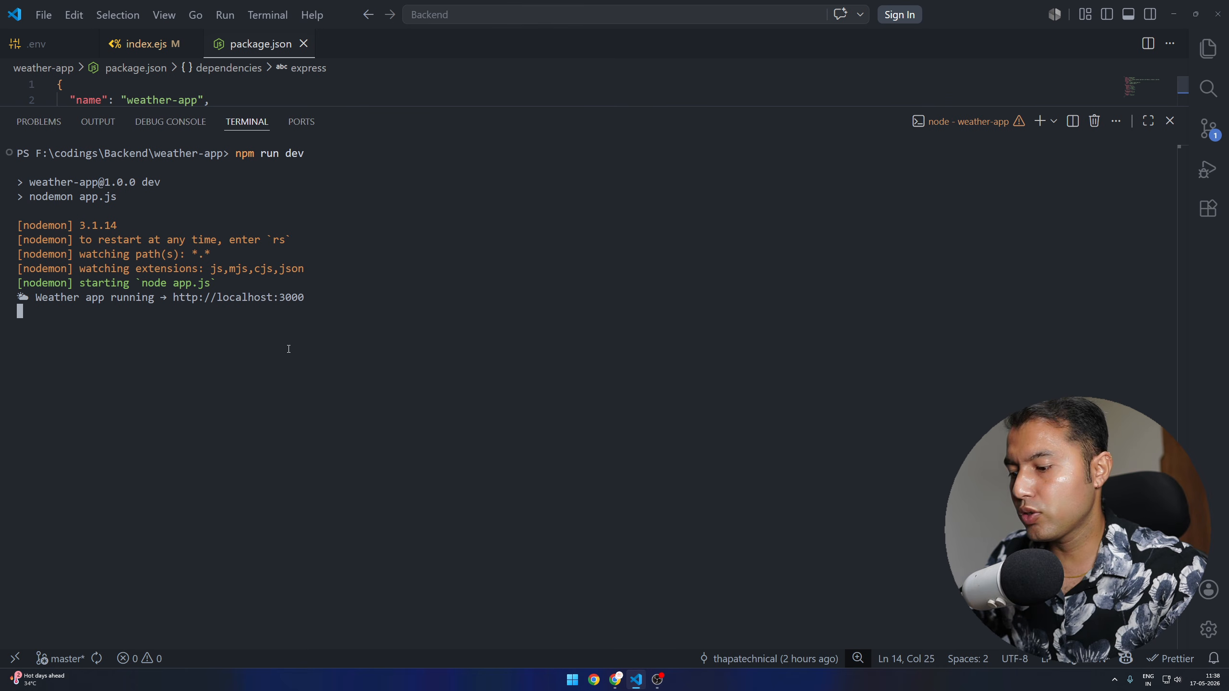
pyautogui.hotkey('ctrl', 'c')
pyautogui.write('cls')
pyautogui.press('Return')
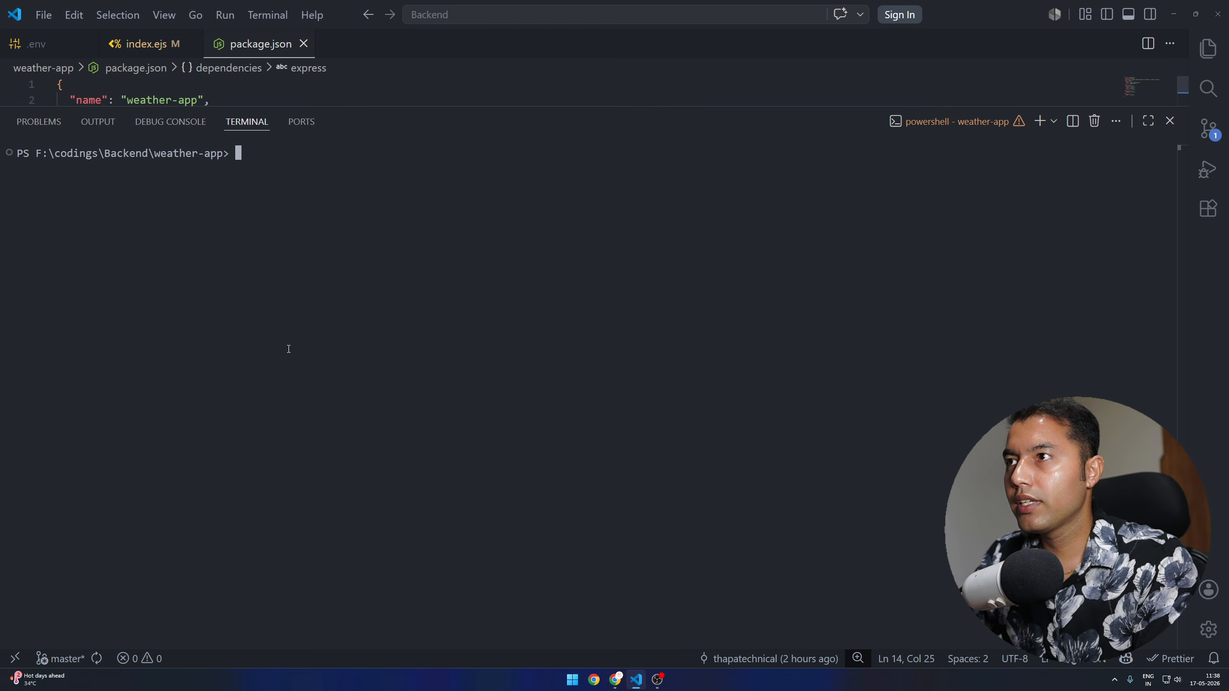
# List the project's Git remotes with git remote -v, and open the backend---weather-app repository on GitHub to review its files and README
pyautogui.write('git remote ')
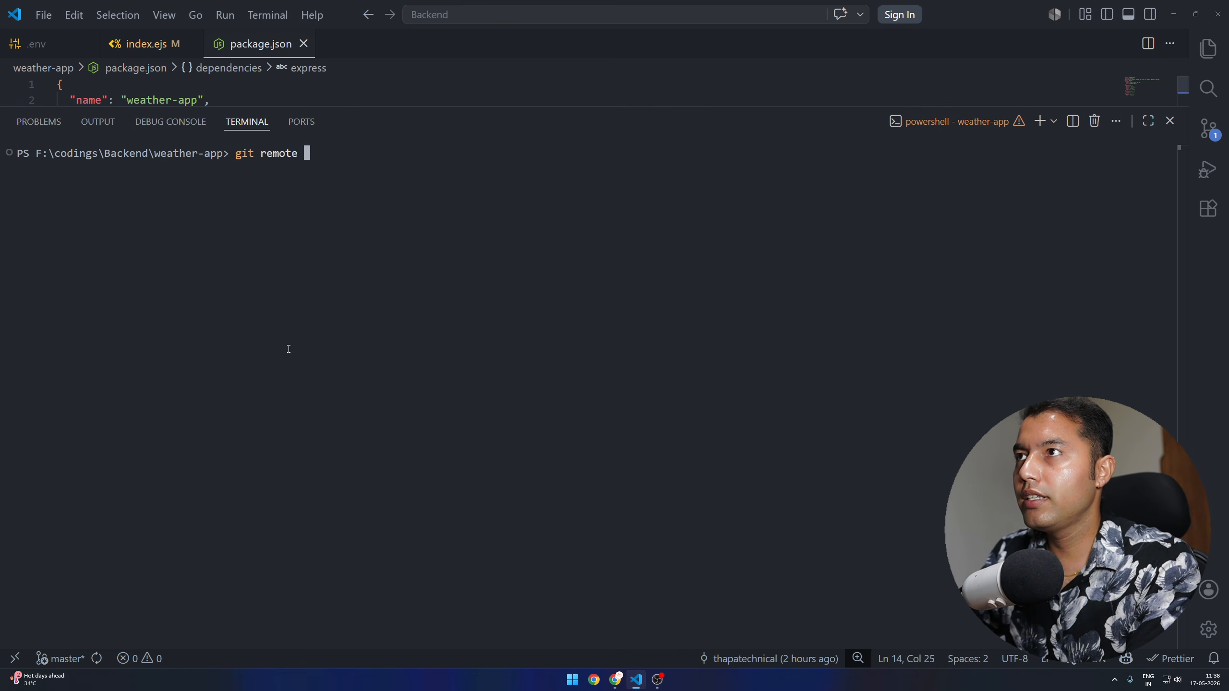
pyautogui.write('-v')
pyautogui.press('Return')
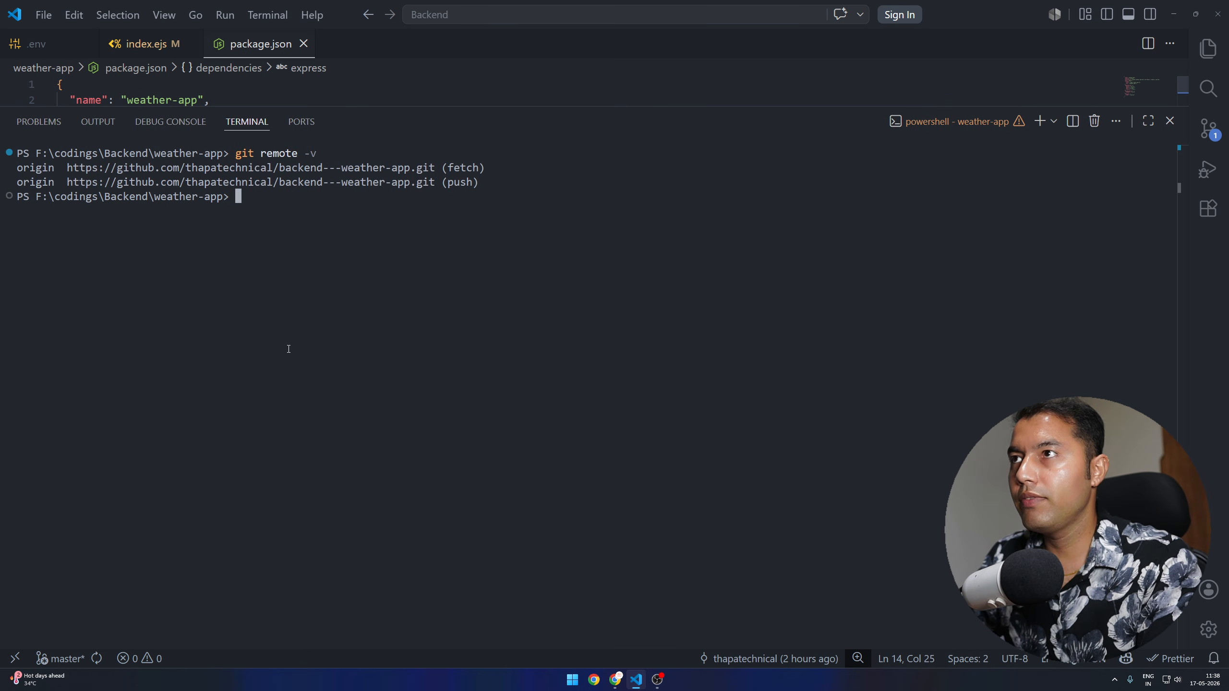
pyautogui.keyDown('ctrl'); pyautogui.click(423, 181); pyautogui.keyUp('ctrl')
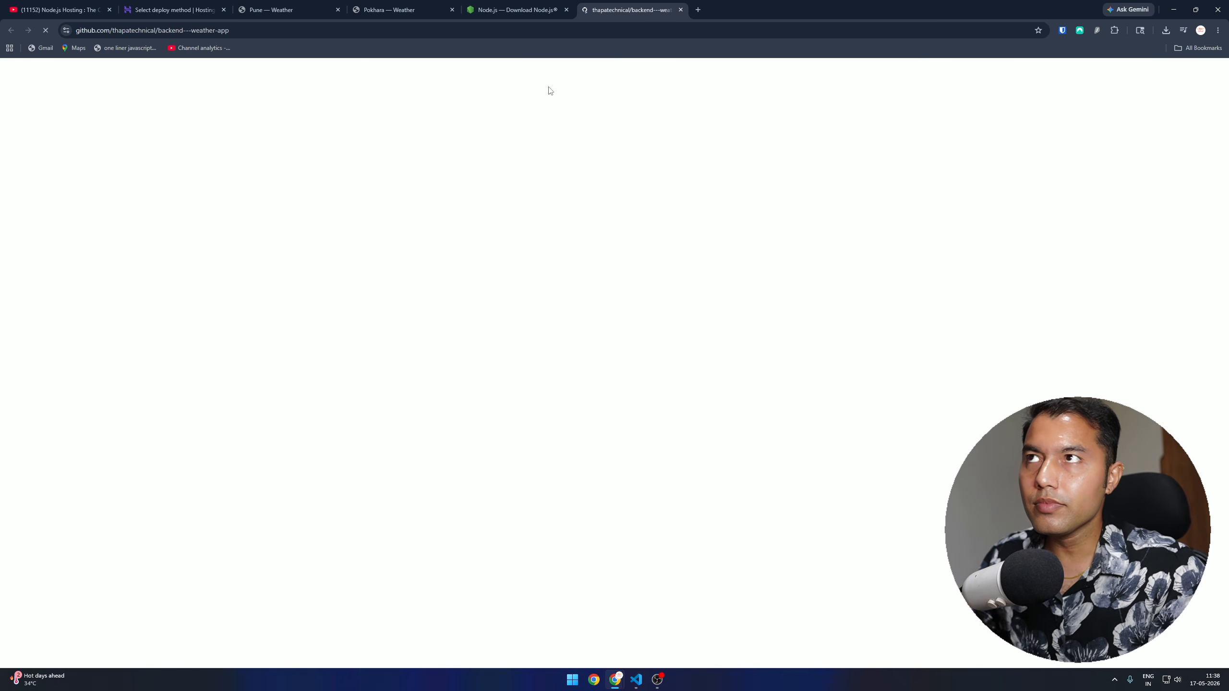
pyautogui.scroll(-6, 275, 458)
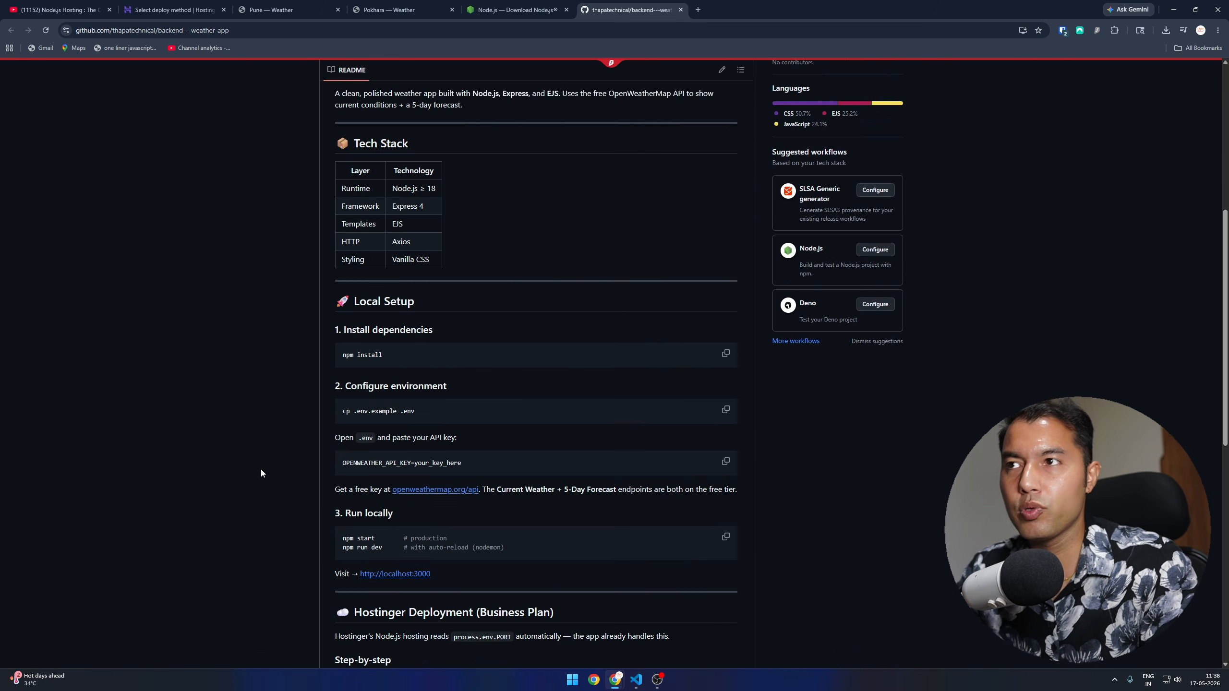
pyautogui.scroll(6, 269, 459)
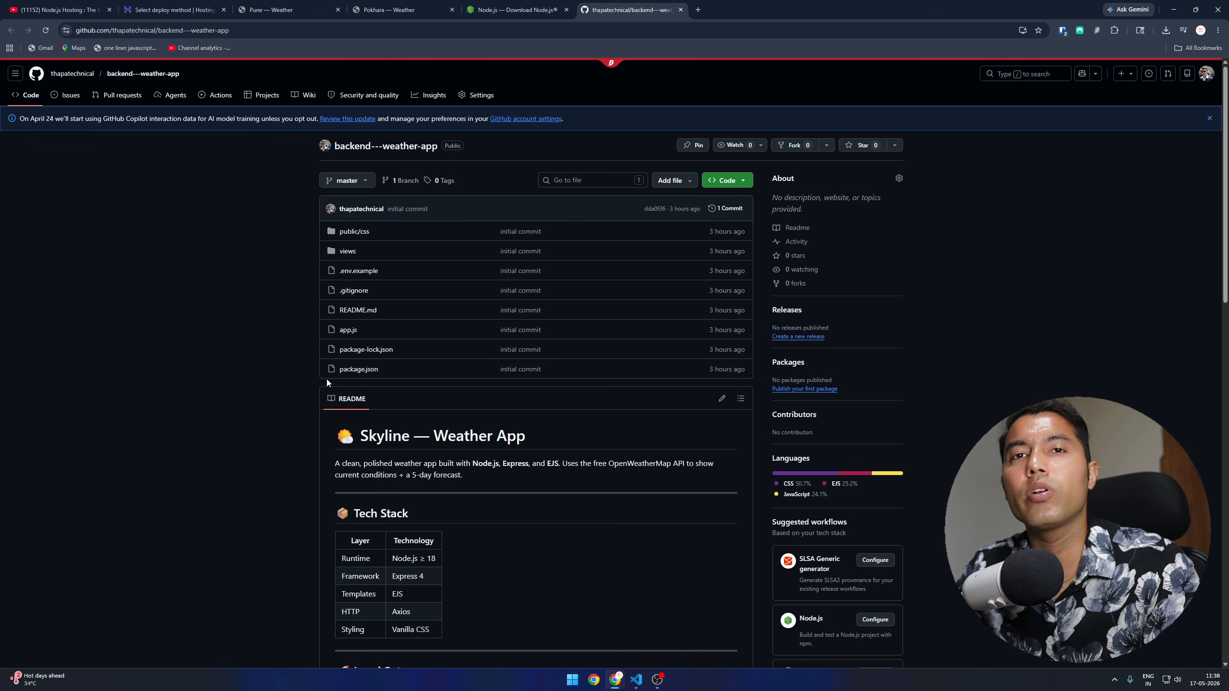
pyautogui.scroll(-3, 271, 377)
pyautogui.scroll(3, 269, 368)
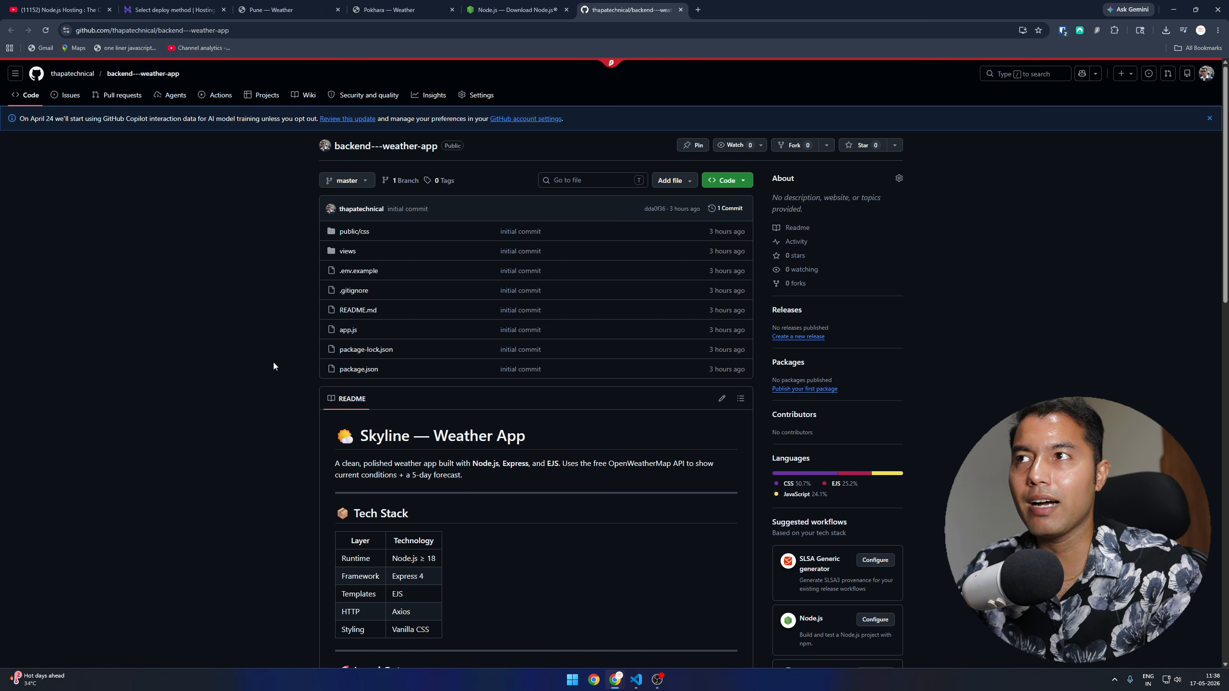
# Return to Hostinger's deploy method page, connect with GitHub and choose the personal account for installing the Hostinger app
pyautogui.click(409, 12)
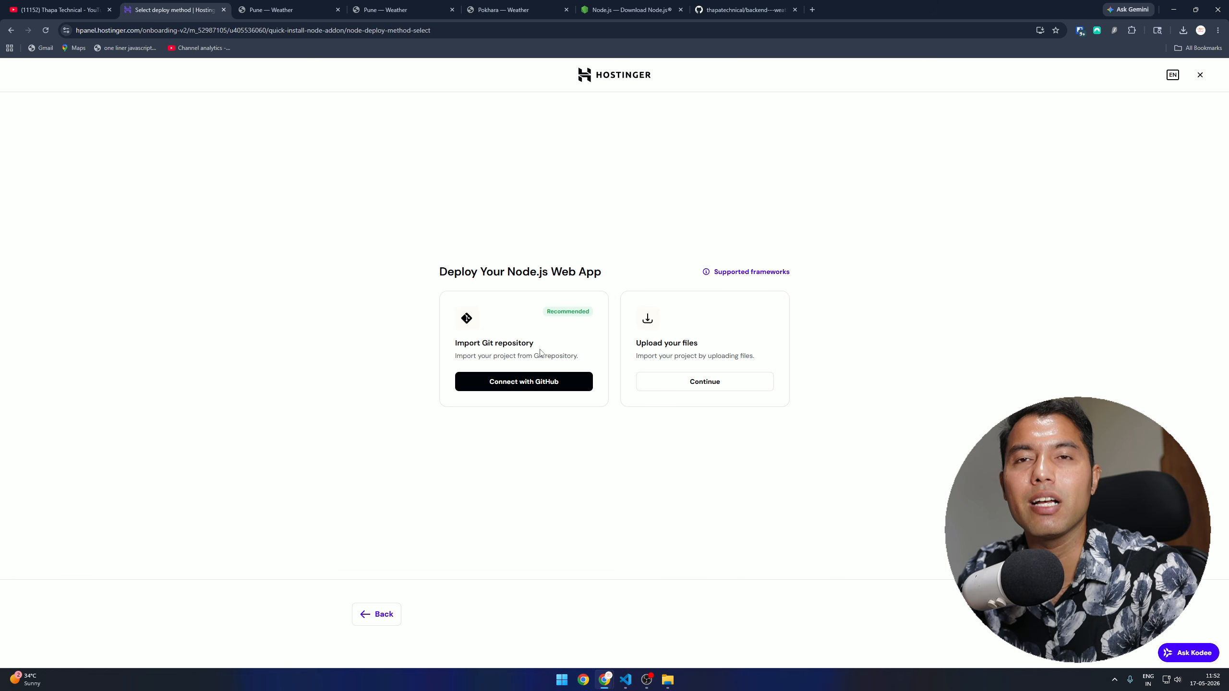
pyautogui.click(519, 386)
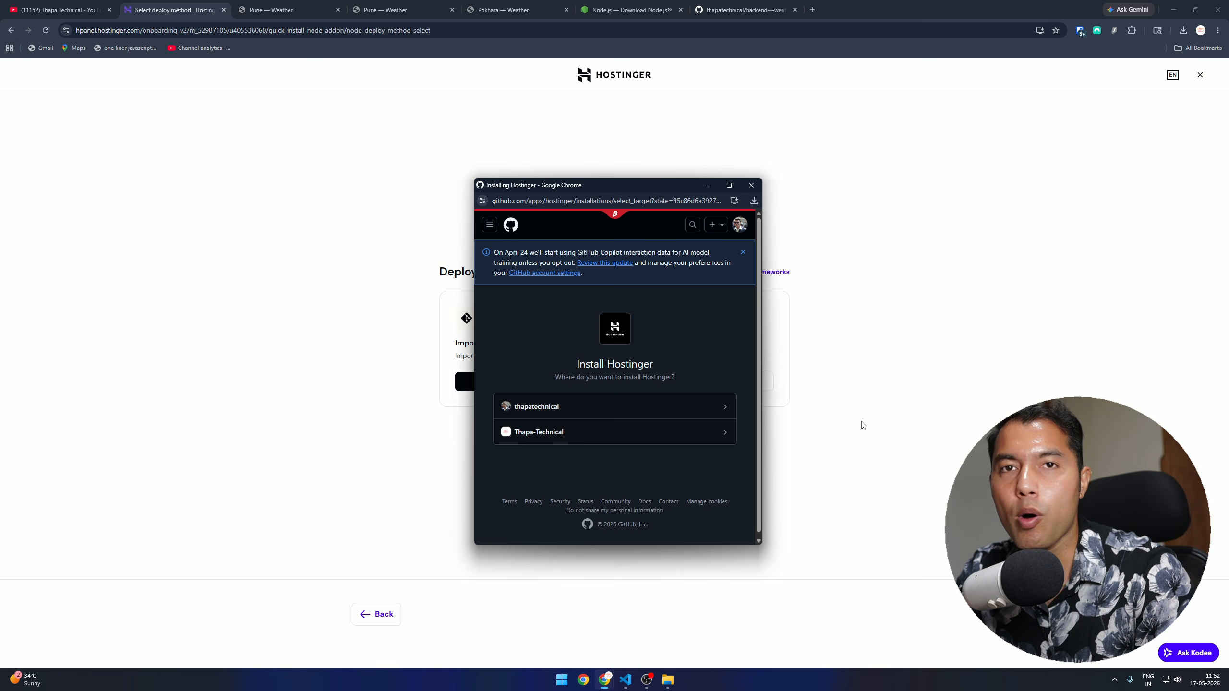
pyautogui.click(546, 411)
# Restrict Hostinger's GitHub access to only the backend---weather-app repository, and install and authorize the app
pyautogui.scroll(-2, 648, 446)
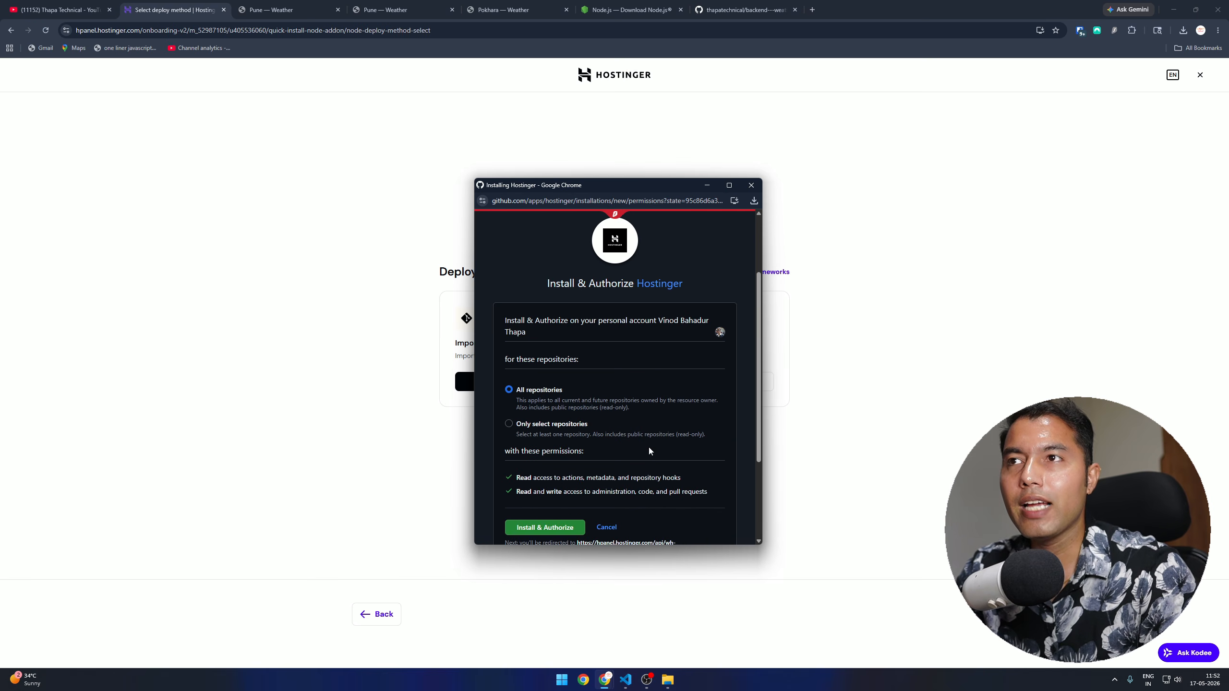
pyautogui.scroll(-1, 684, 456)
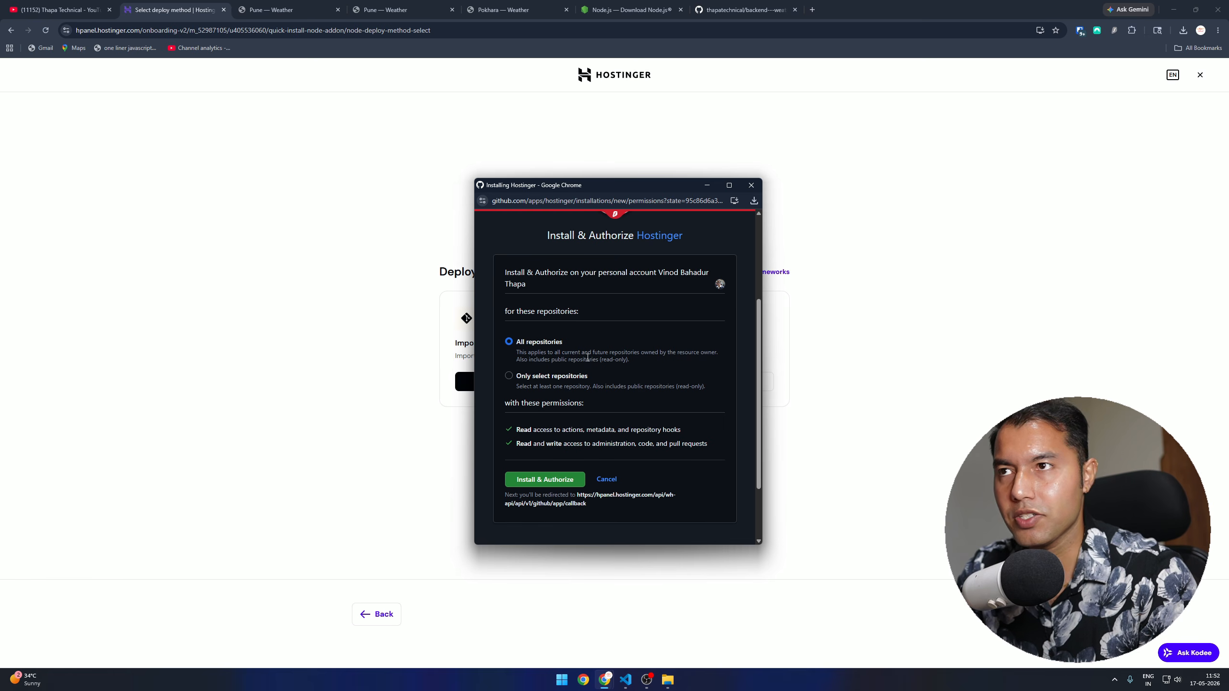
pyautogui.click(516, 378)
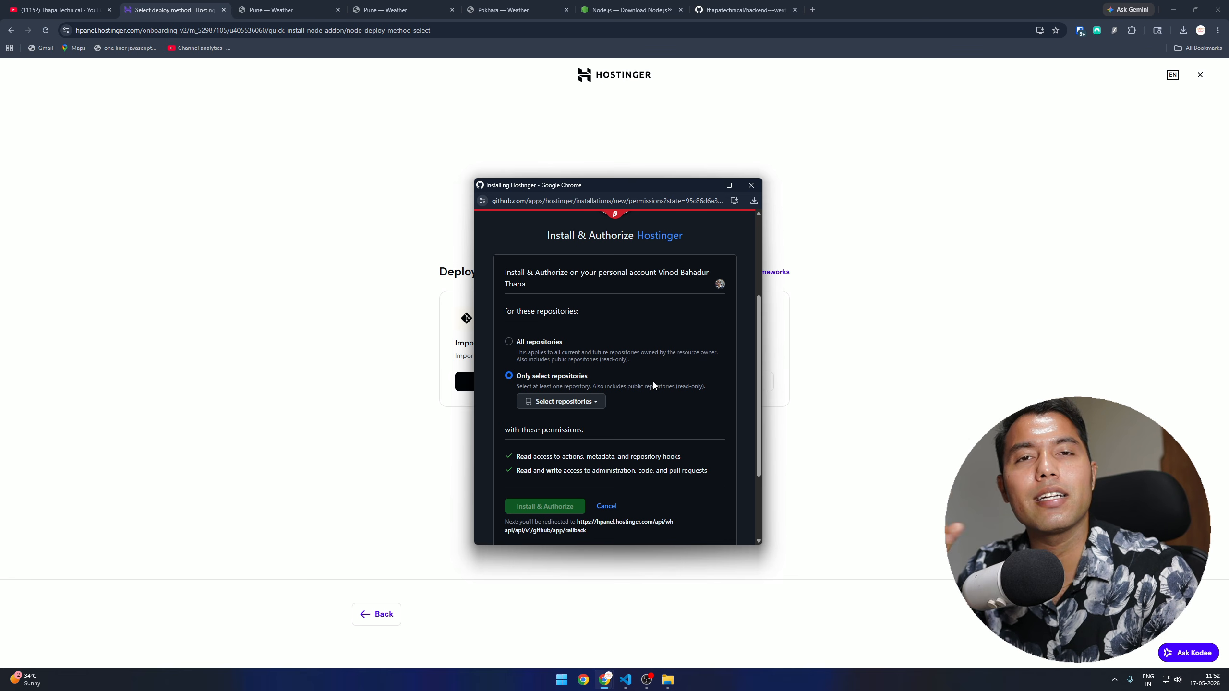
pyautogui.click(574, 403)
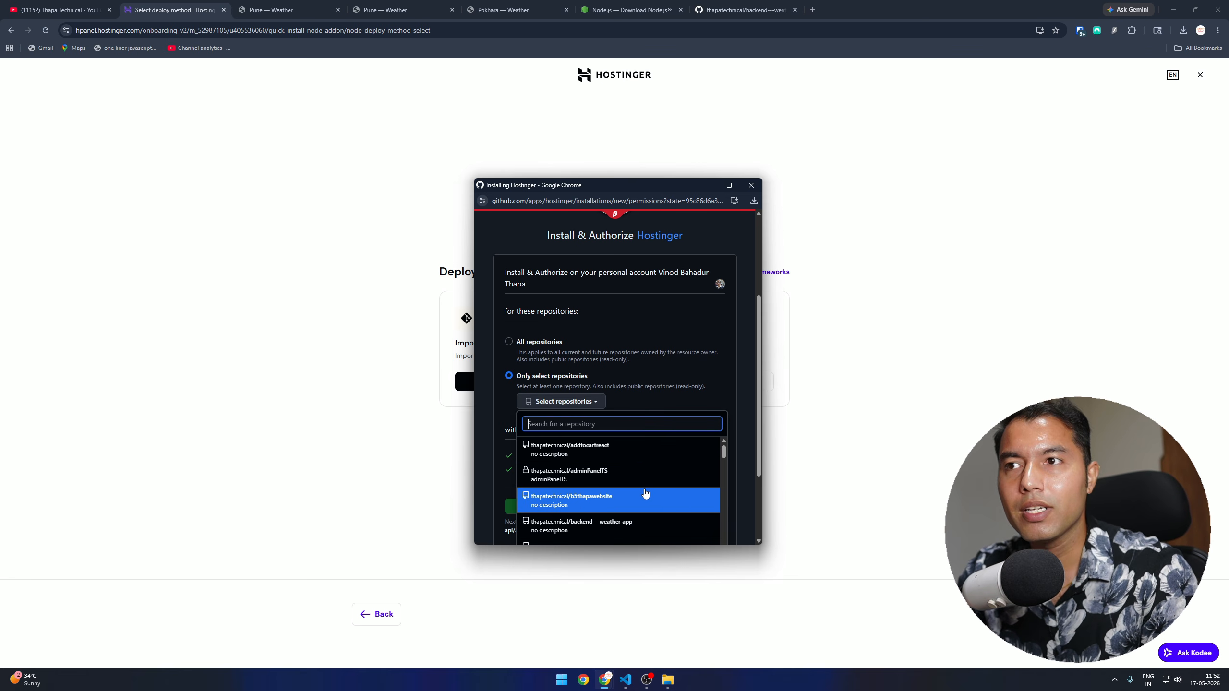
pyautogui.scroll(-1, 617, 483)
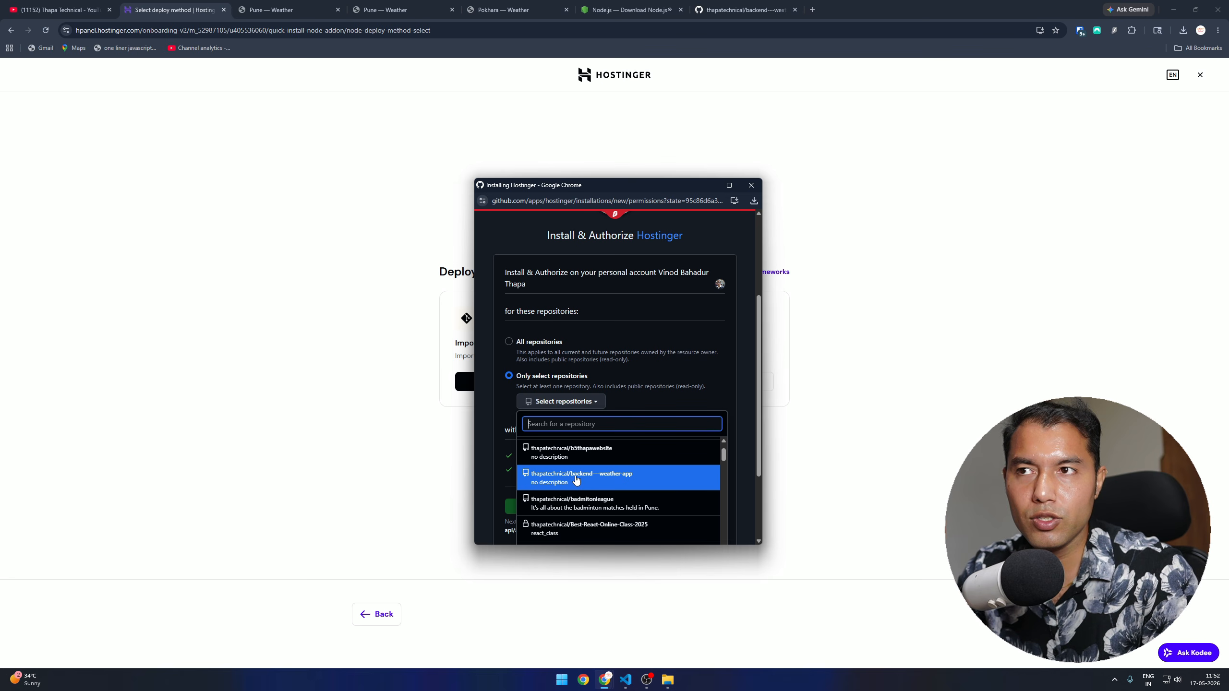
pyautogui.click(604, 482)
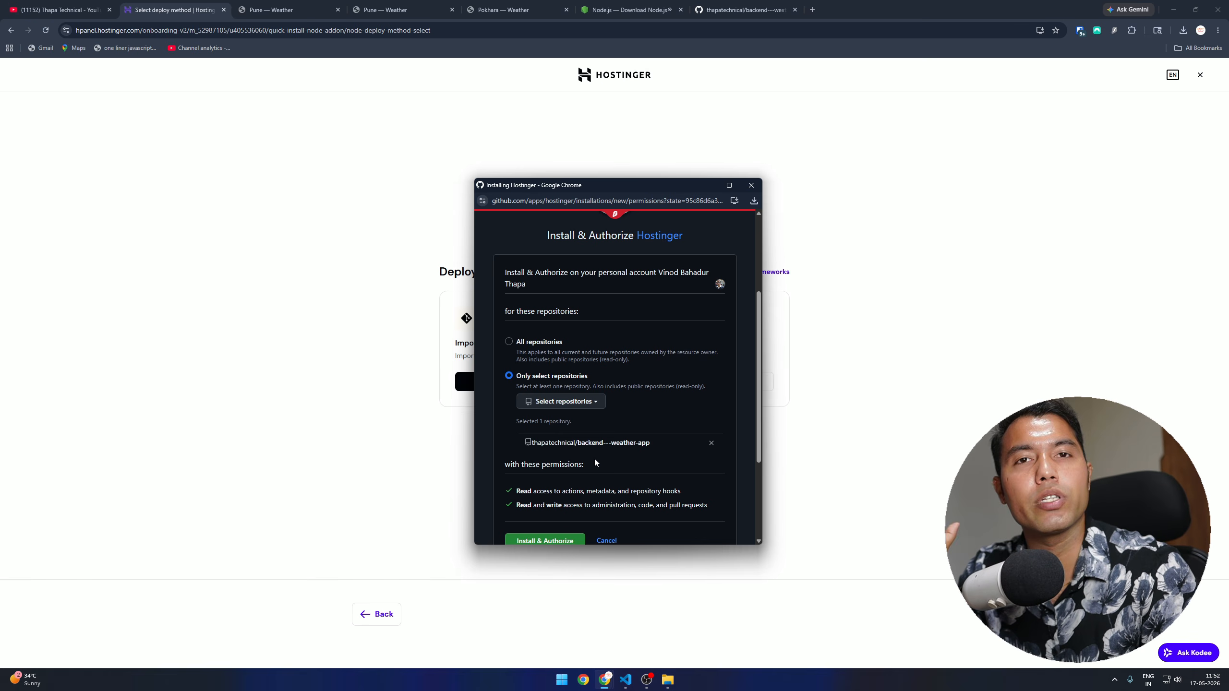
pyautogui.scroll(-2, 600, 455)
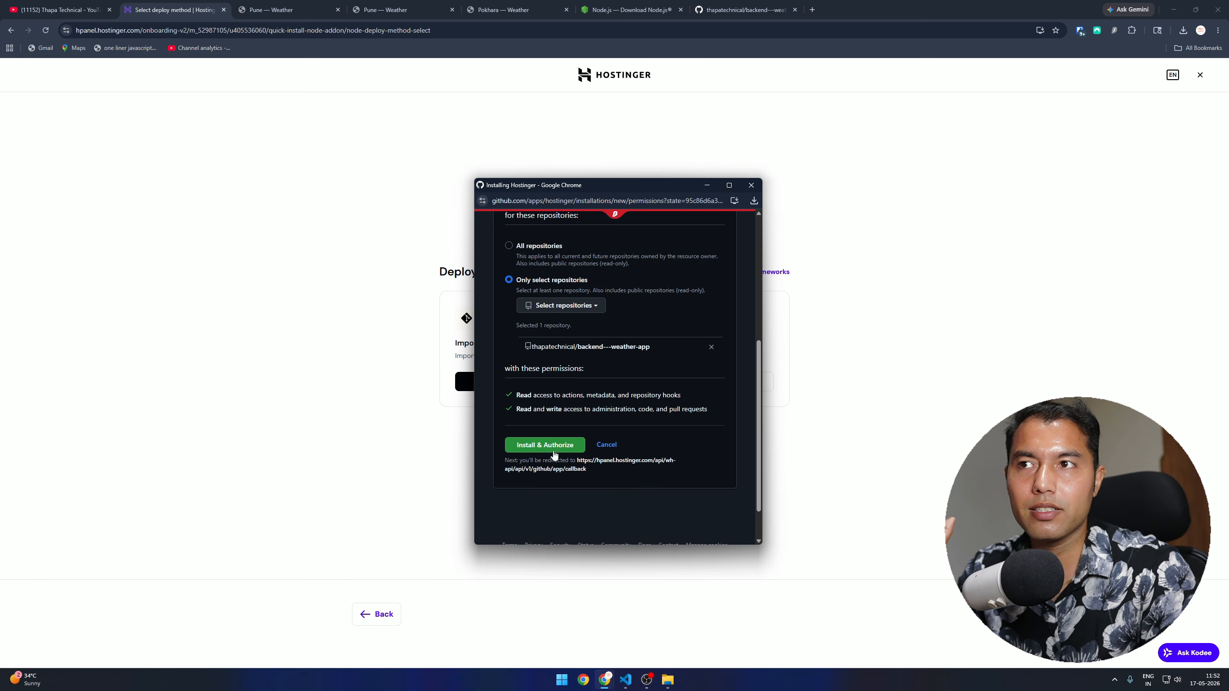
pyautogui.click(539, 449)
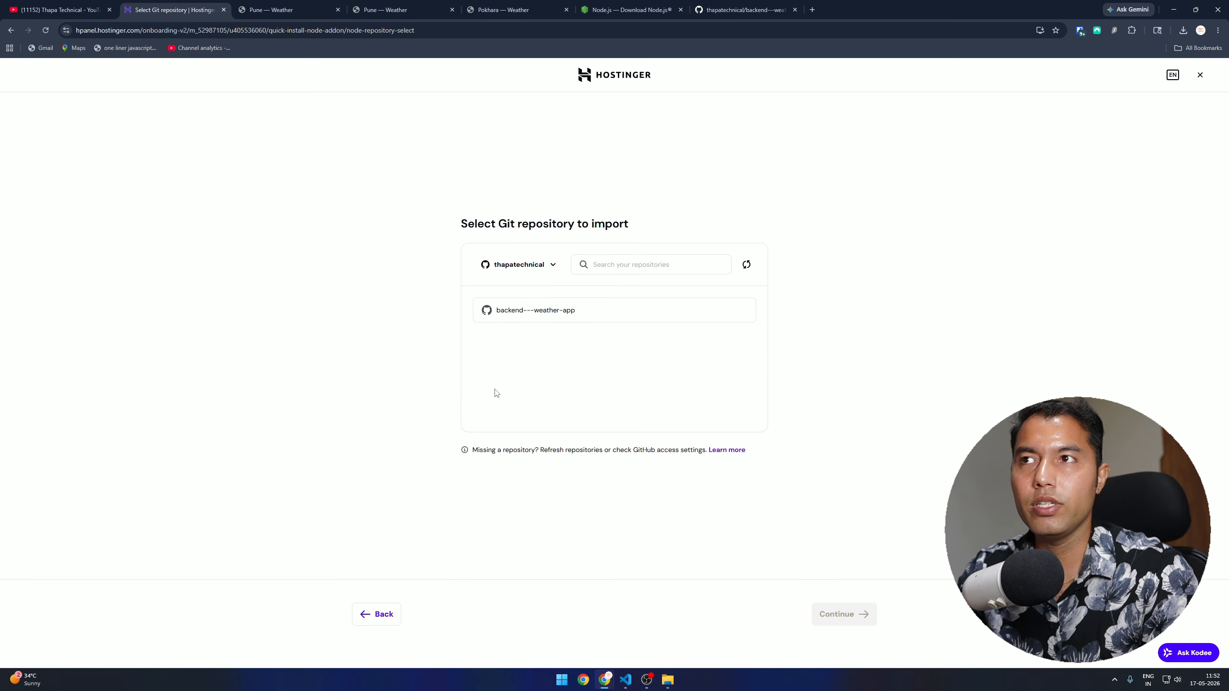
# Select the backend---weather-app repository for import and continue to the build settings
pyautogui.click(538, 312)
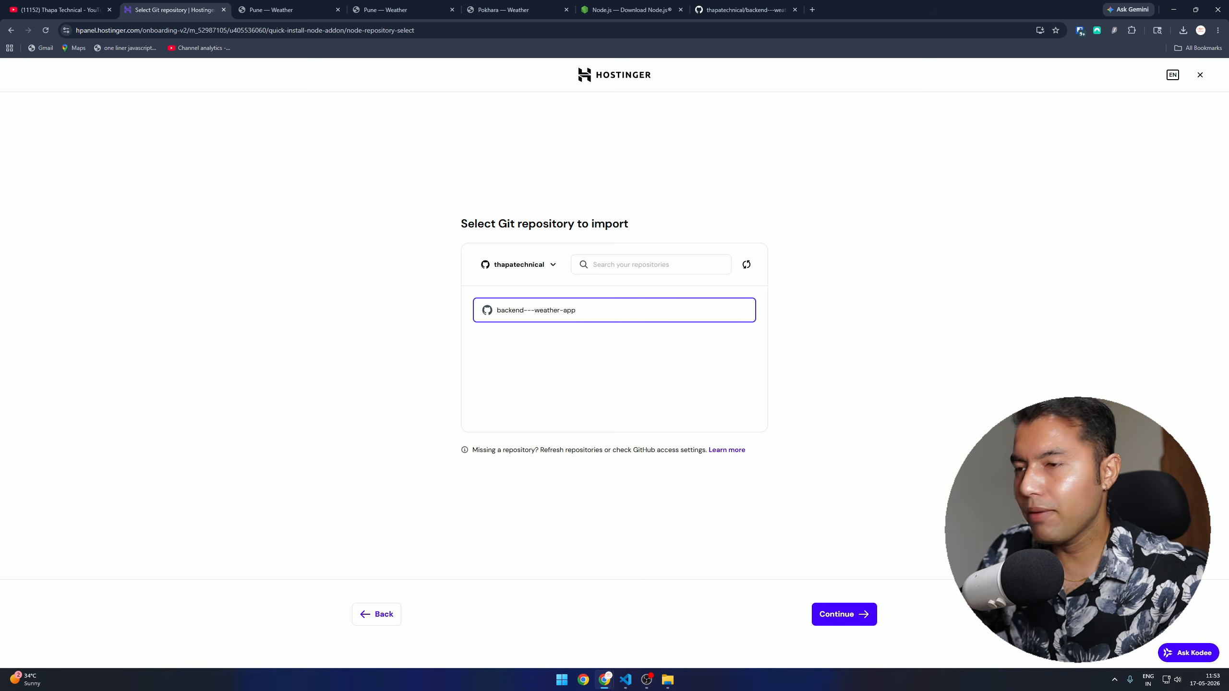
pyautogui.moveTo(794, 599); pyautogui.dragTo(917, 631)
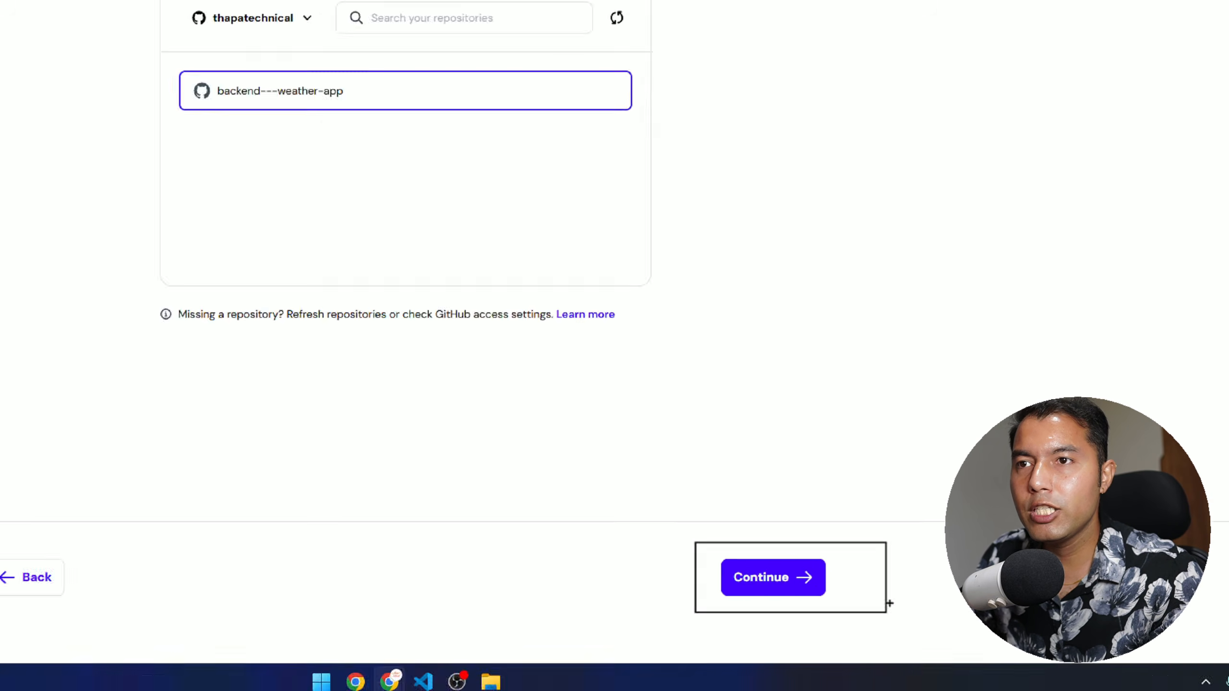
pyautogui.click(773, 577)
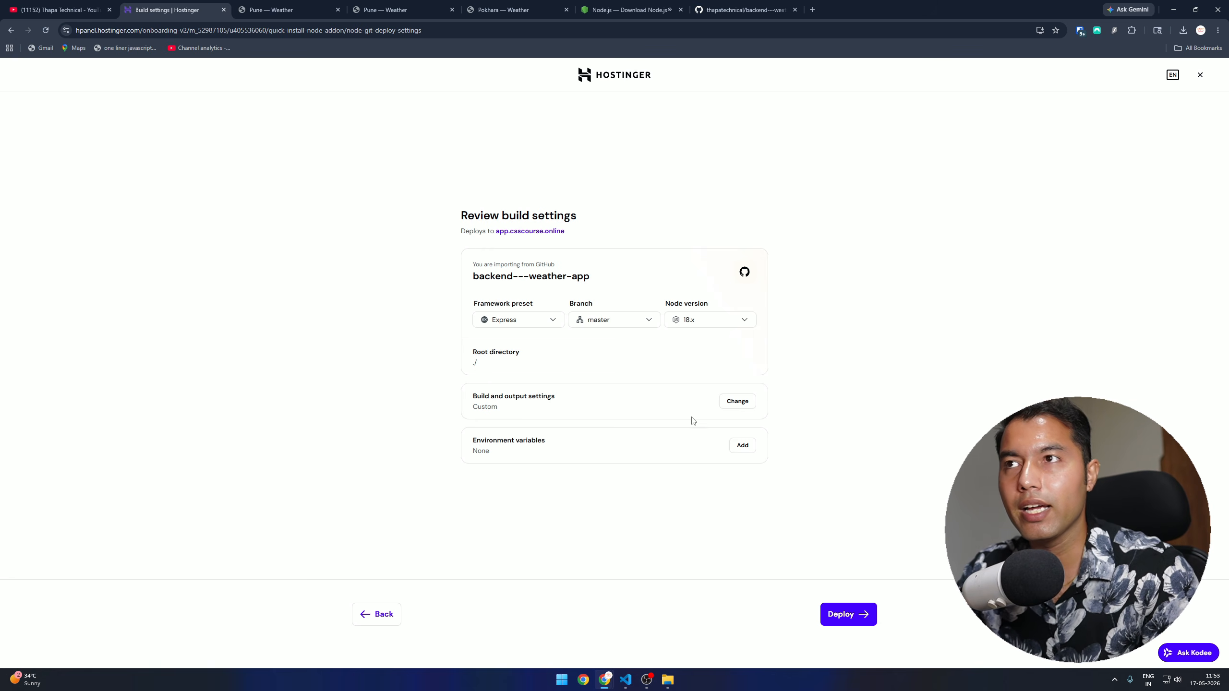
# Look through the available framework presets in the build settings, keeping Express selected
pyautogui.click(543, 325)
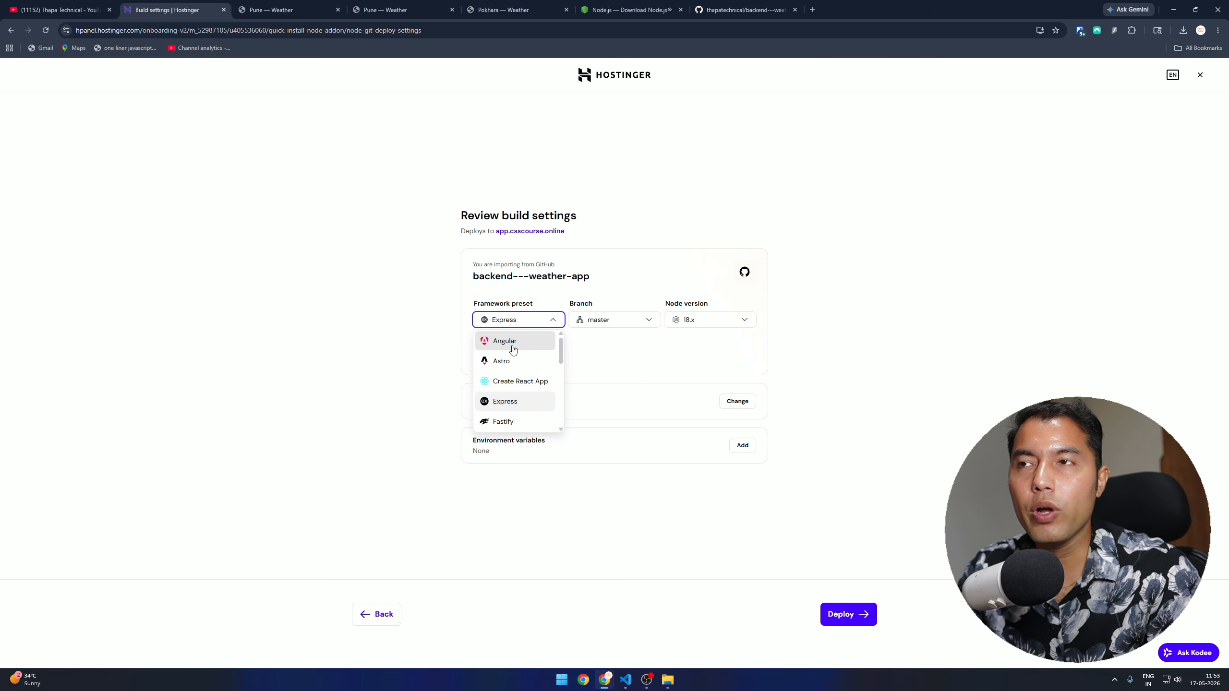
pyautogui.scroll(-1, 525, 395)
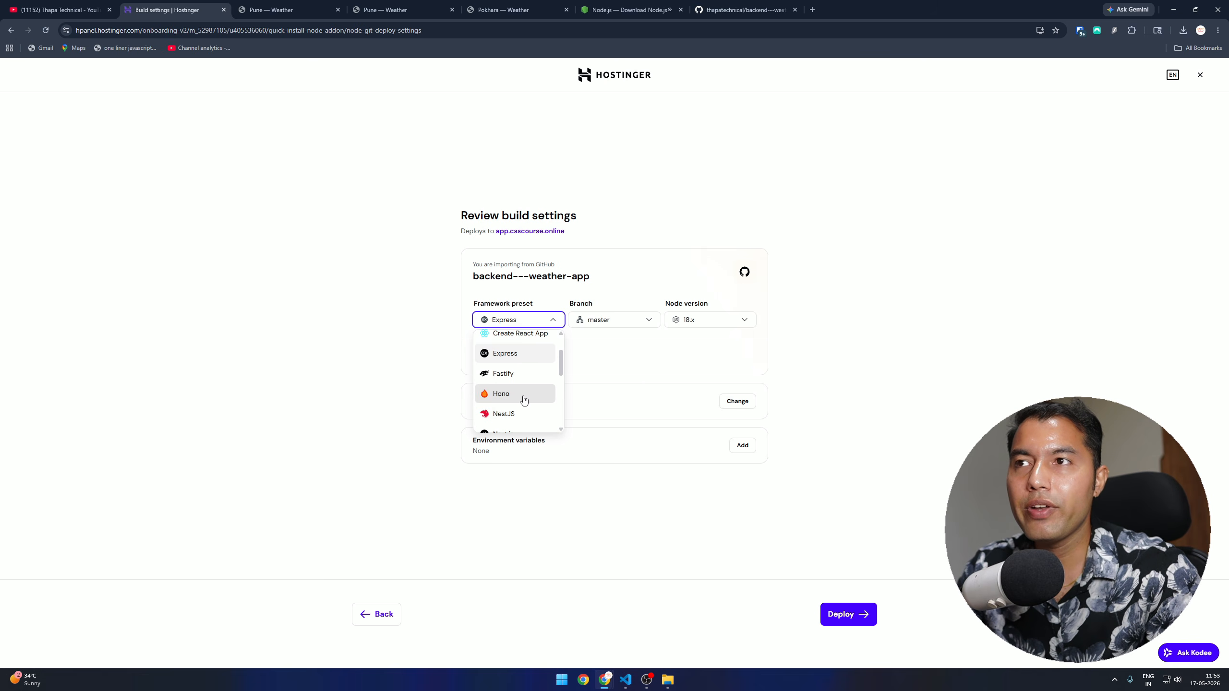
pyautogui.scroll(-1, 516, 388)
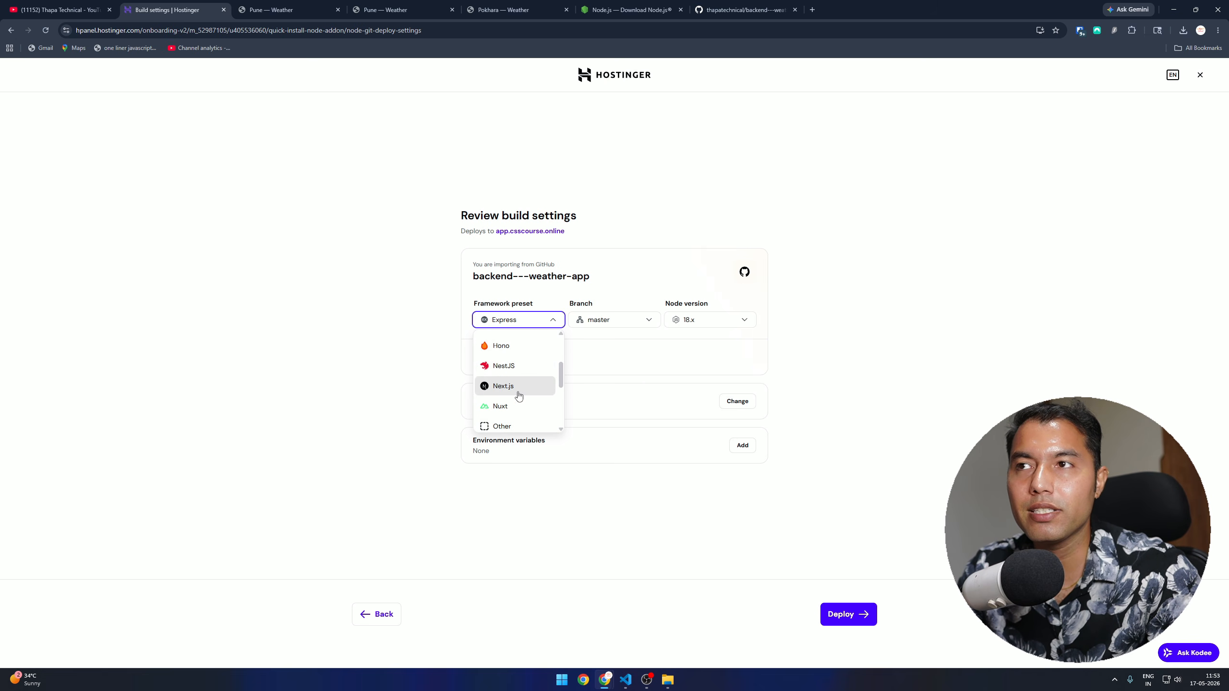
pyautogui.scroll(-2, 515, 388)
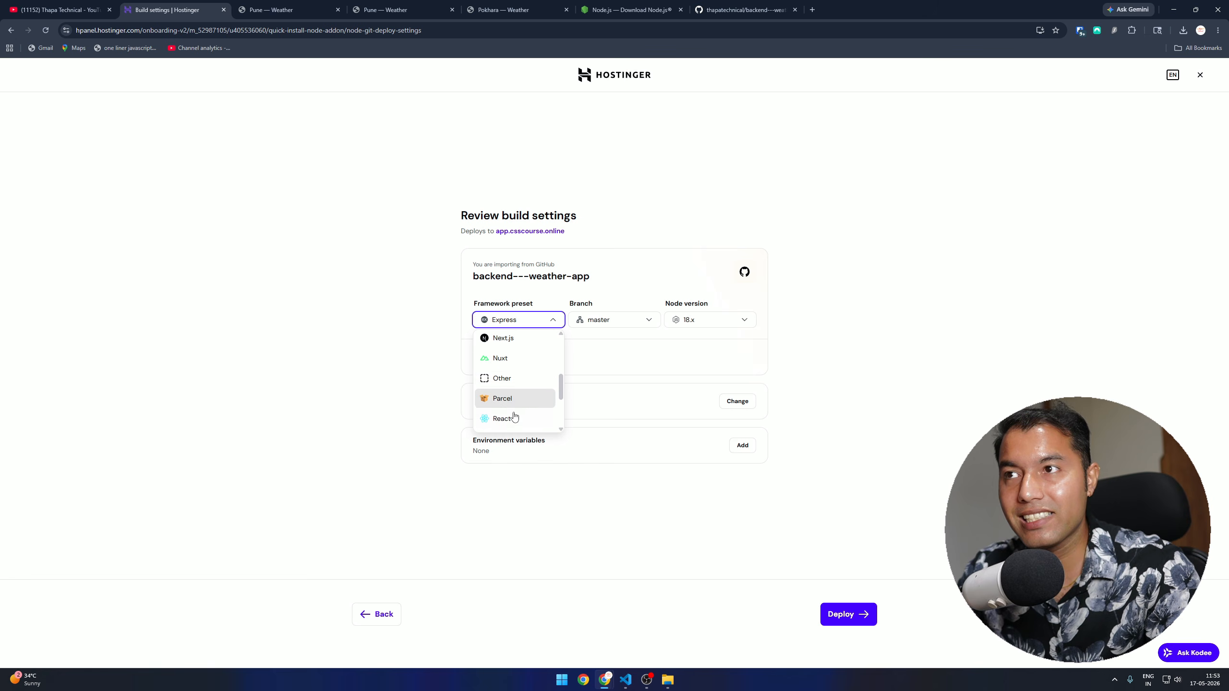
pyautogui.scroll(-4, 515, 419)
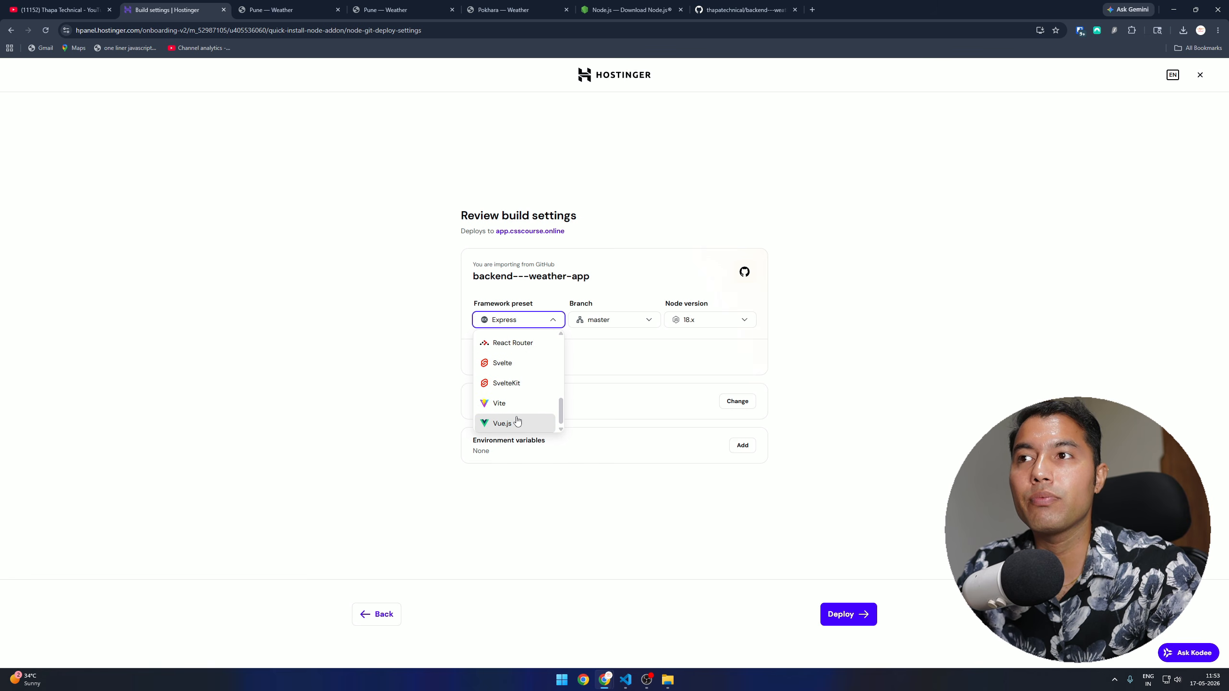
pyautogui.click(361, 445)
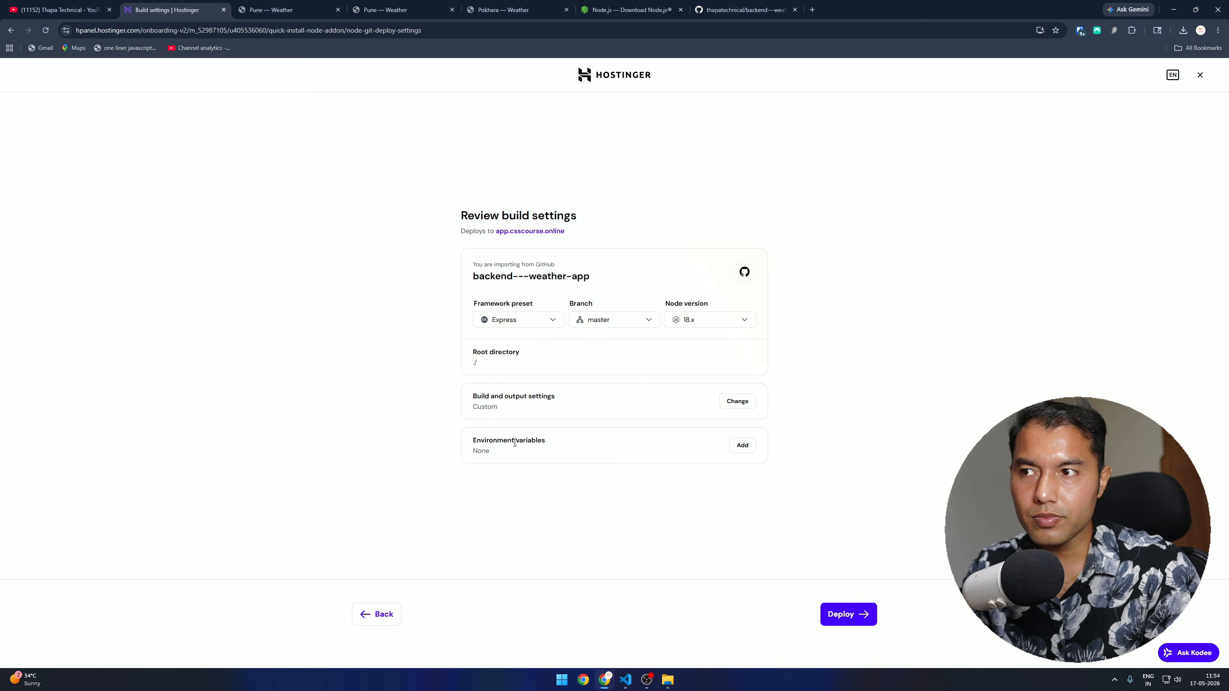
# In VS Code, hide the terminal, open the .env file and copy the variable name OPENWEATHER_API_KEY
pyautogui.click(625, 680)
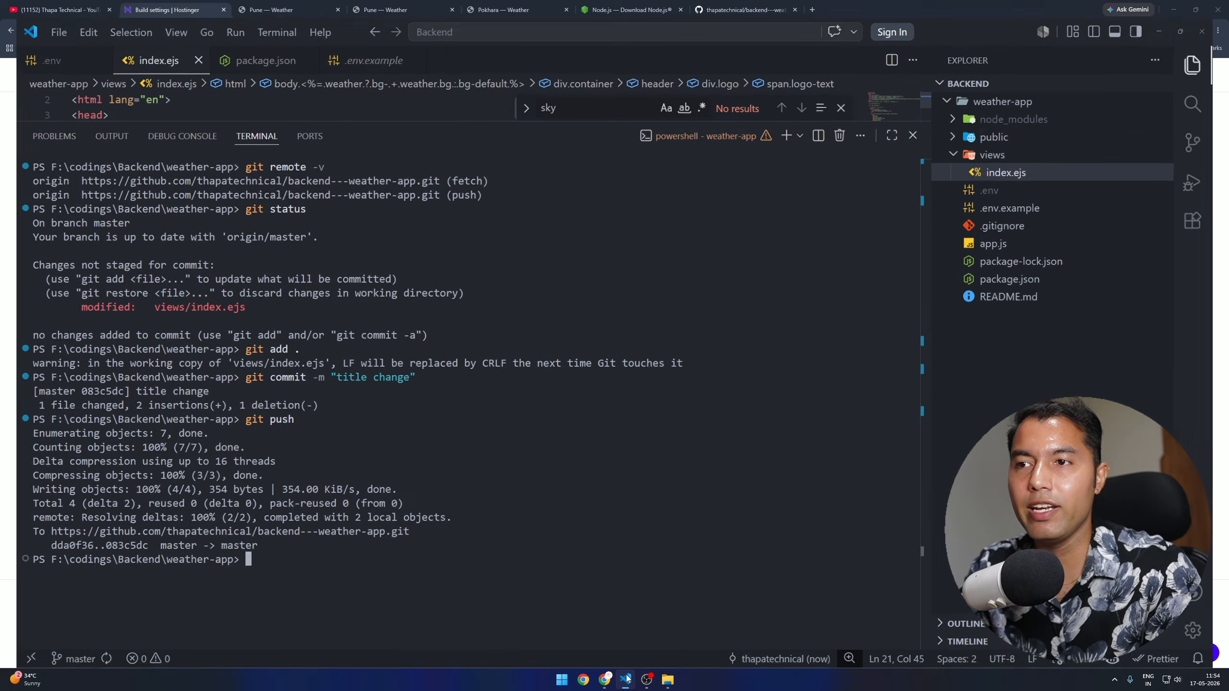
pyautogui.click(921, 122)
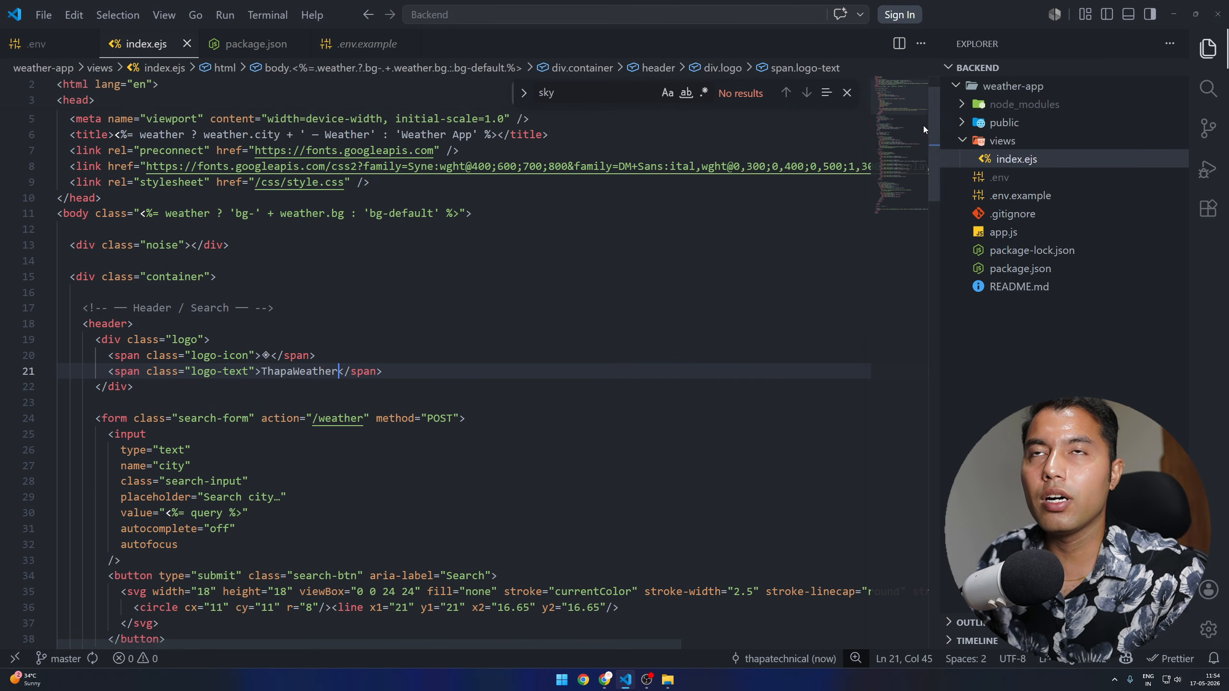
pyautogui.click(1027, 196)
pyautogui.click(1001, 179)
pyautogui.doubleClick(141, 100)
pyautogui.hotkey('ctrl', 'c')
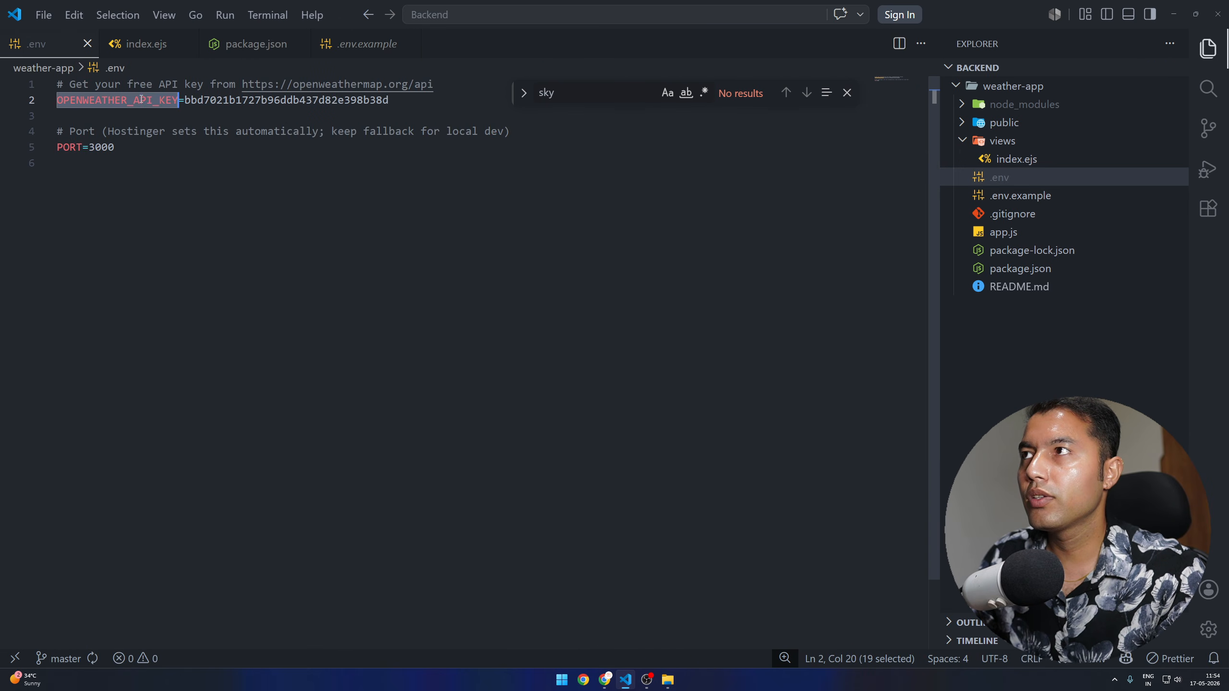
# Back in Hostinger's build settings, start adding an environment variable with the key OPENWEATHER_API_KEY
pyautogui.hotkey('alt', 'Tab')
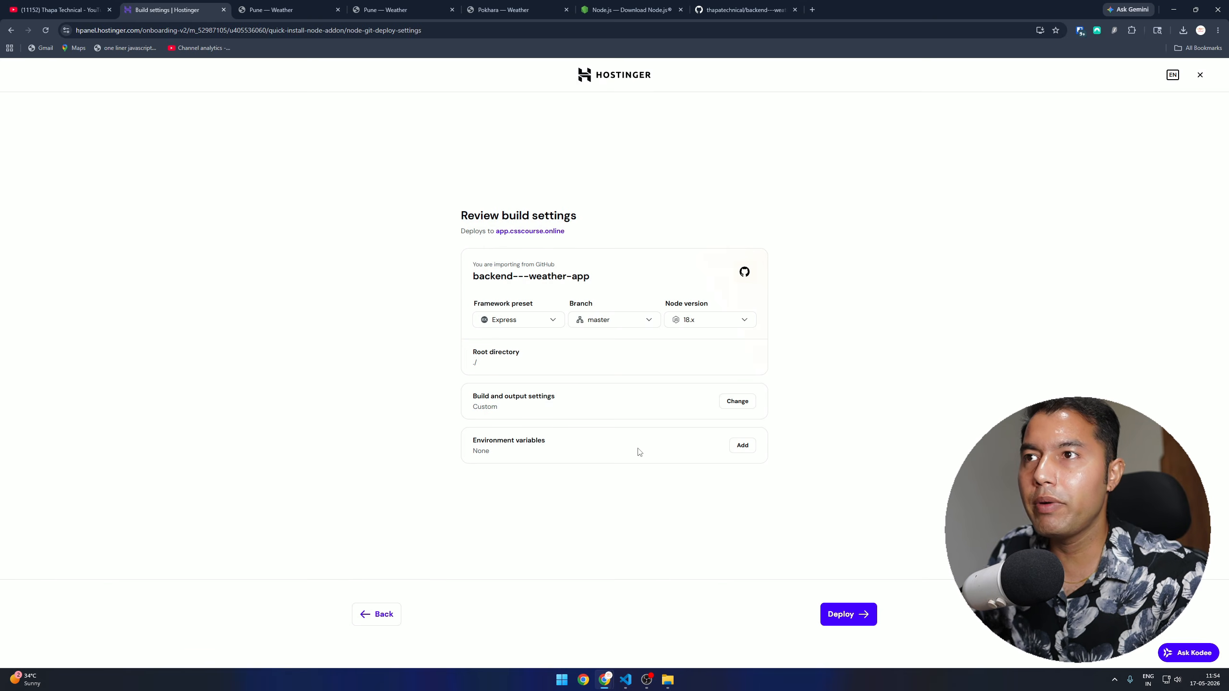
pyautogui.click(743, 447)
pyautogui.click(556, 352)
pyautogui.hotkey('ctrl', 'v')
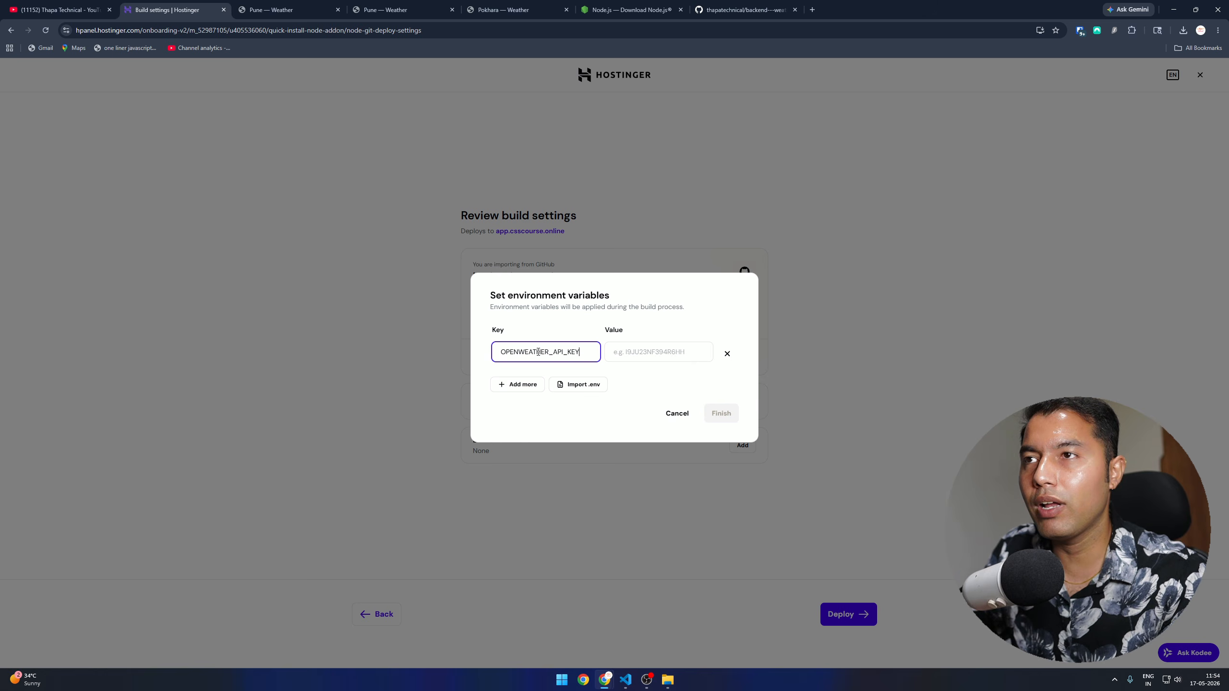
# Copy the API key value from the .env file in VS Code and paste it as the OPENWEATHER_API_KEY value in Hostinger
pyautogui.hotkey('alt', 'Tab')
pyautogui.doubleClick(219, 100)
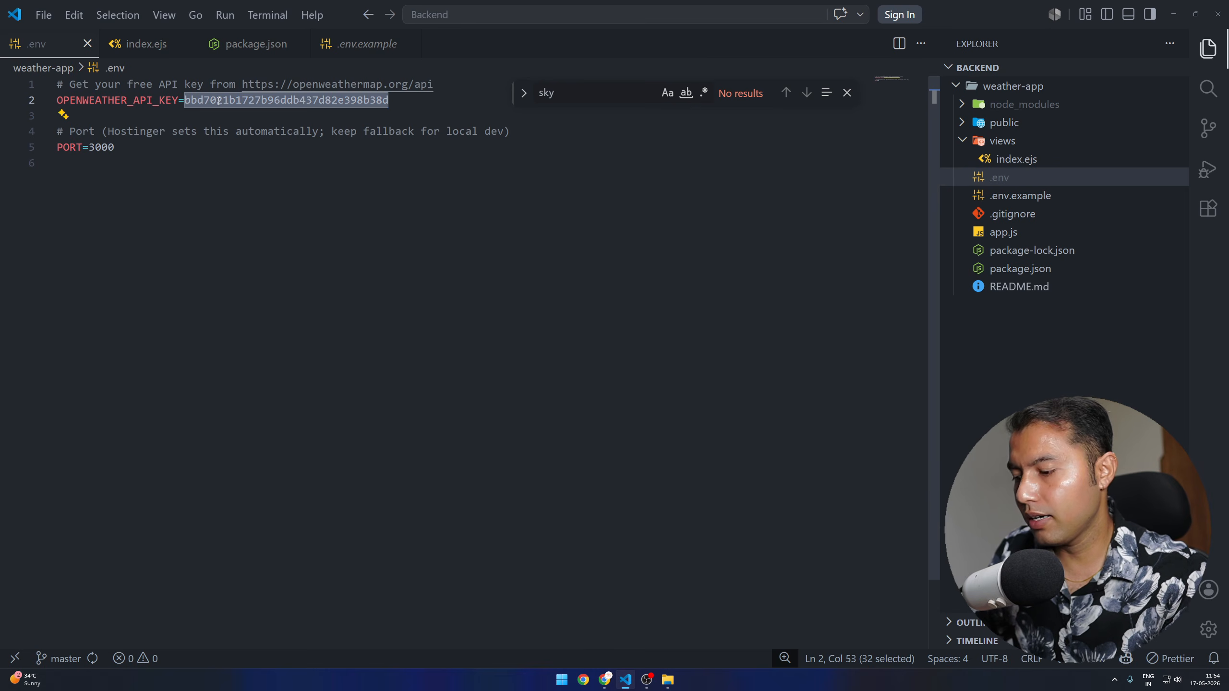
pyautogui.hotkey('ctrl', 'c')
pyautogui.hotkey('alt', 'Tab')
pyautogui.click(610, 352)
pyautogui.hotkey('ctrl', 'v')
# Add a second environment variable with the key PORT, copied from the .env file, and the value 3000, and save the variables
pyautogui.click(517, 388)
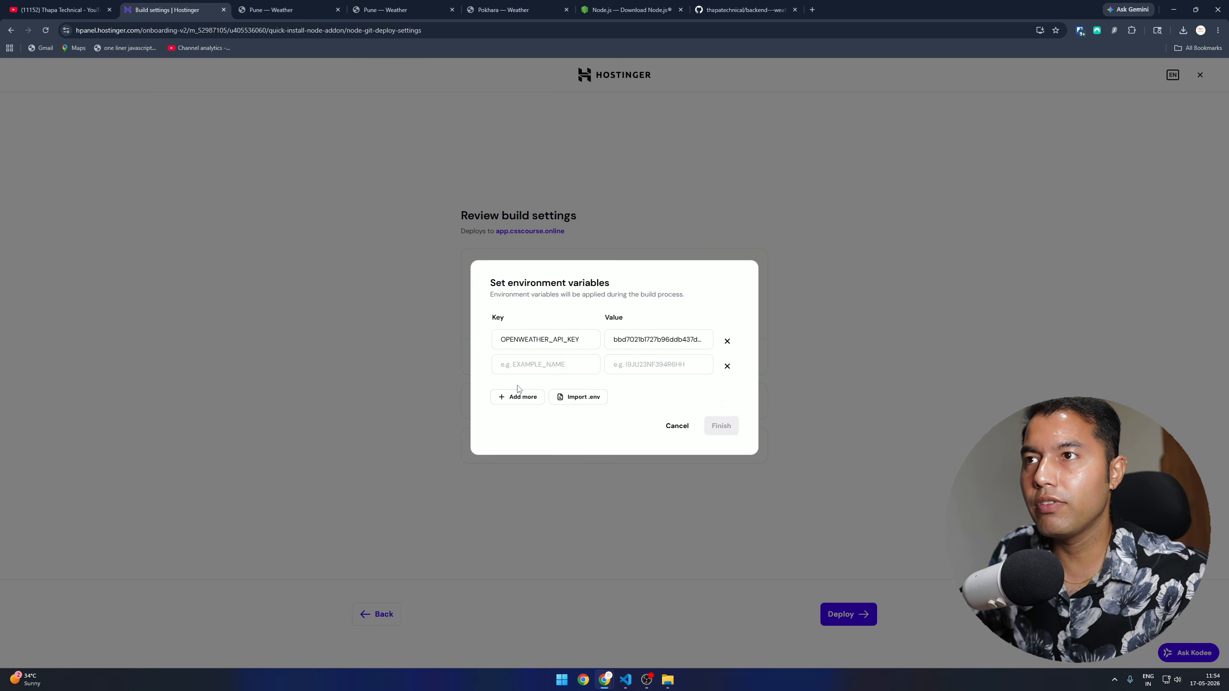
pyautogui.hotkey('alt', 'Tab')
pyautogui.doubleClick(77, 146)
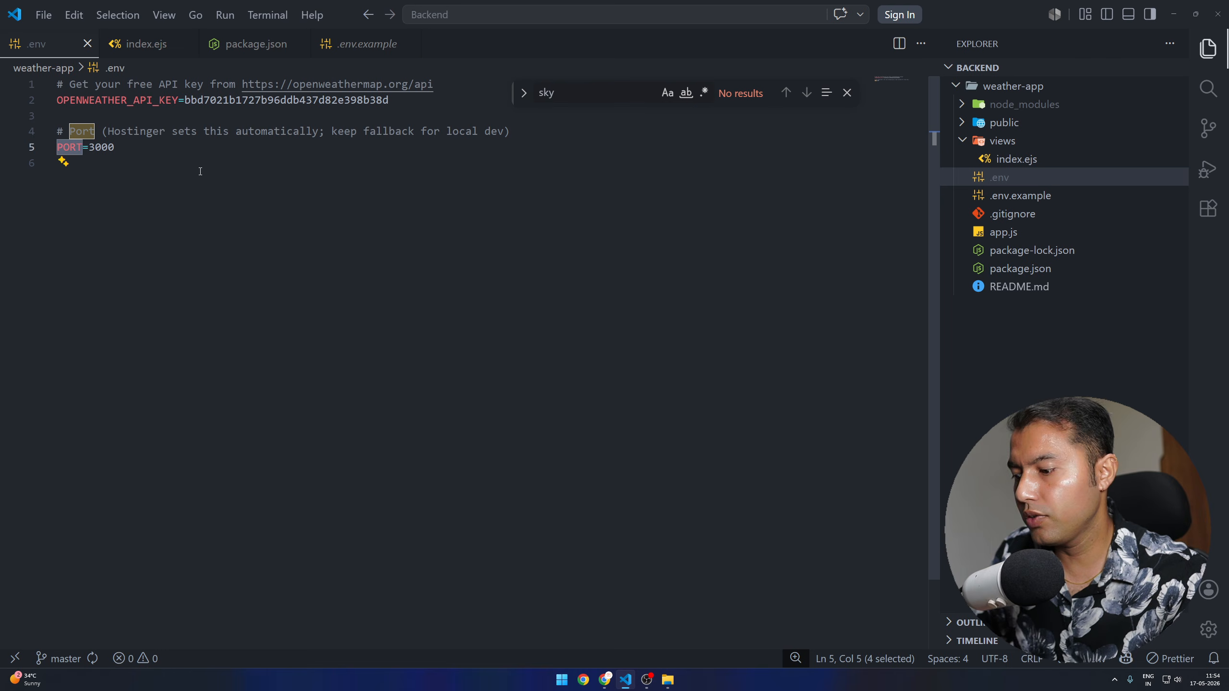
pyautogui.hotkey('ctrl', 'c')
pyautogui.hotkey('alt', 'Tab')
pyautogui.click(561, 358)
pyautogui.hotkey('ctrl', 'v')
pyautogui.click(647, 364)
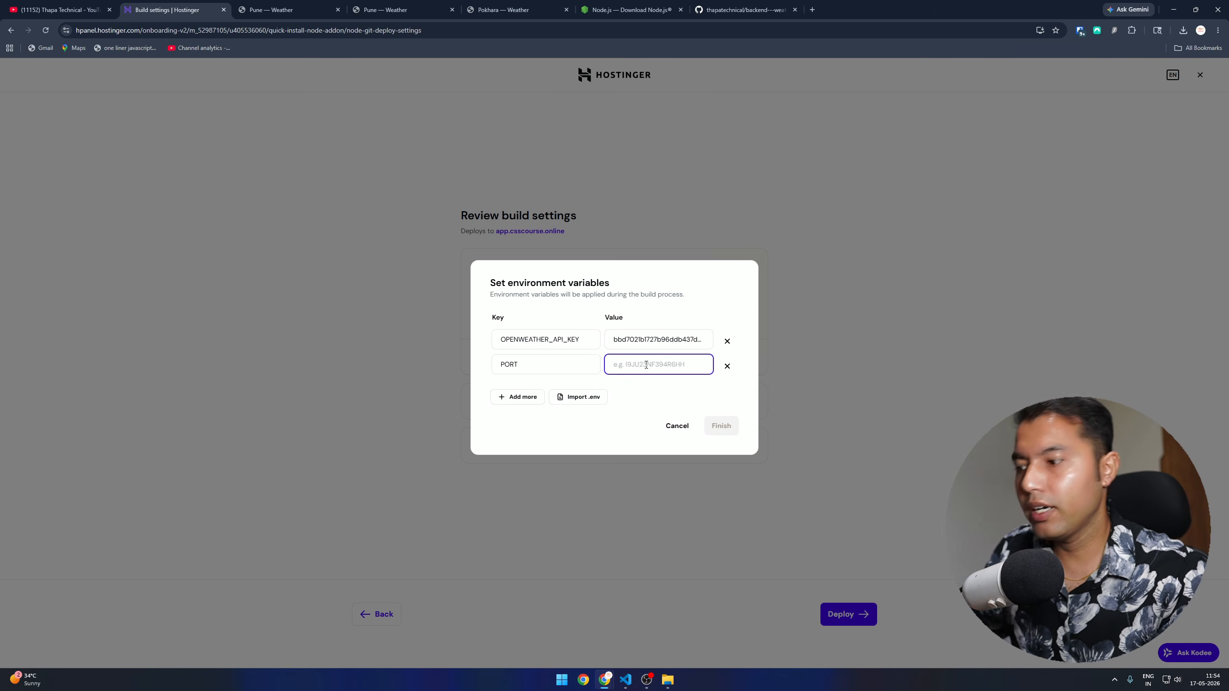
pyautogui.write('3000')
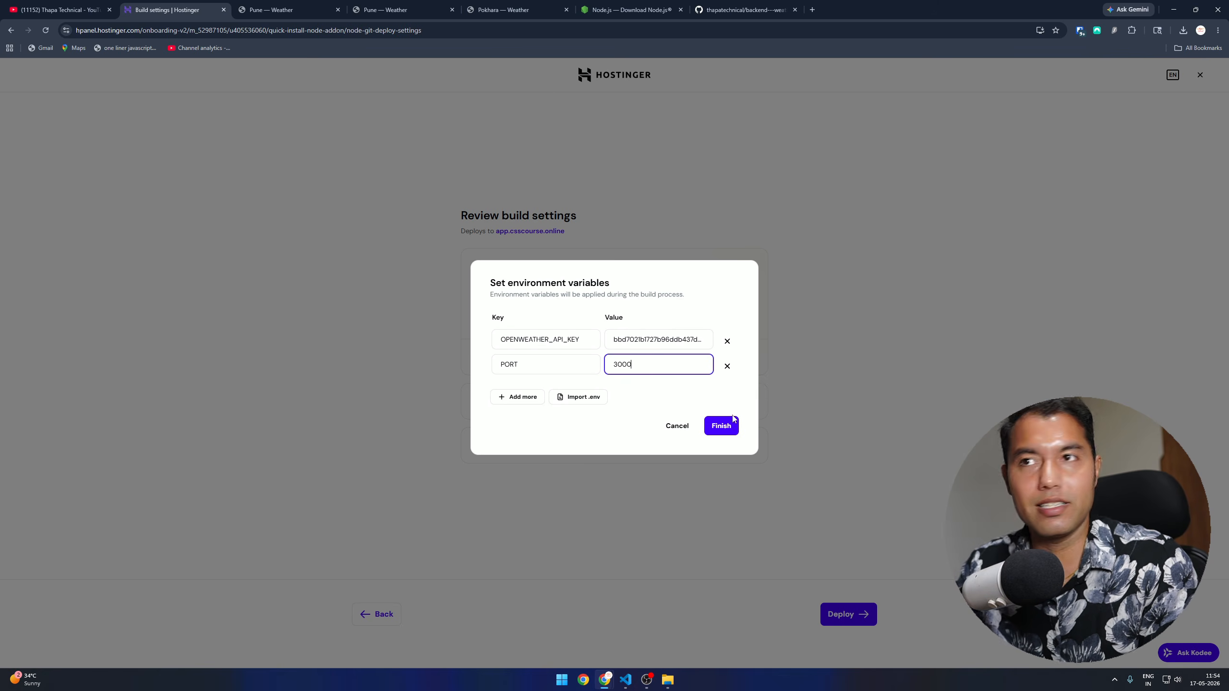
pyautogui.click(732, 419)
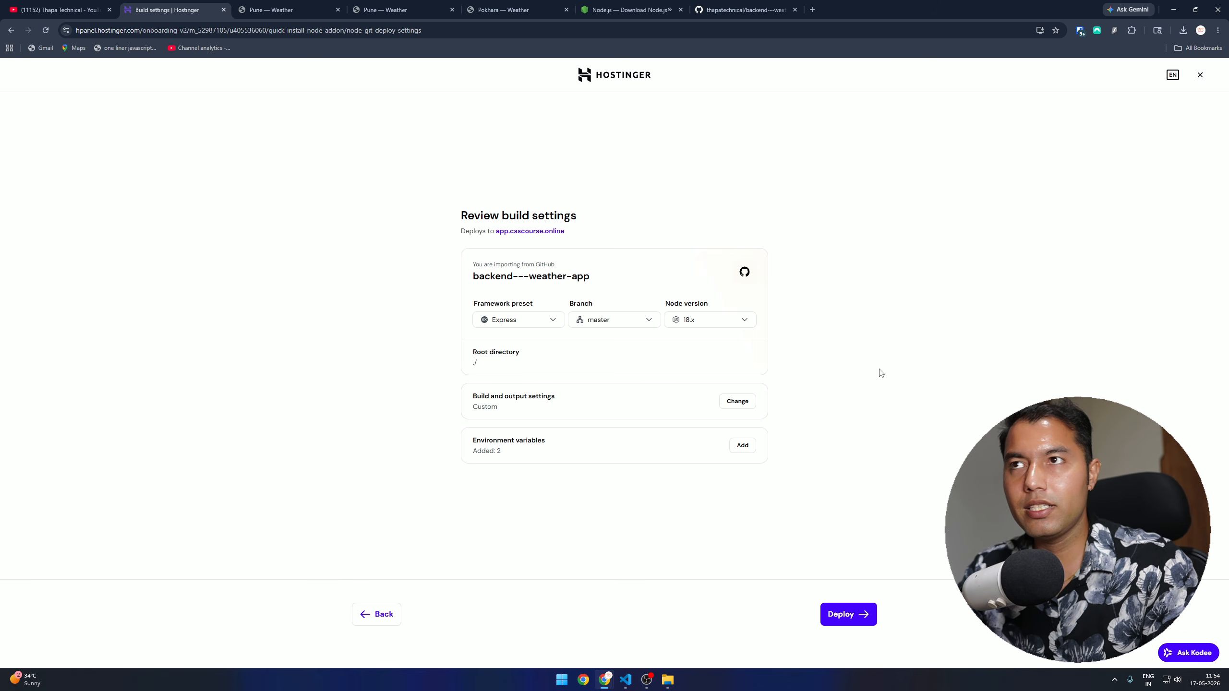
# Deploy the app, open app.csscourse.online and test the live site by searching for the city pune
pyautogui.click(843, 616)
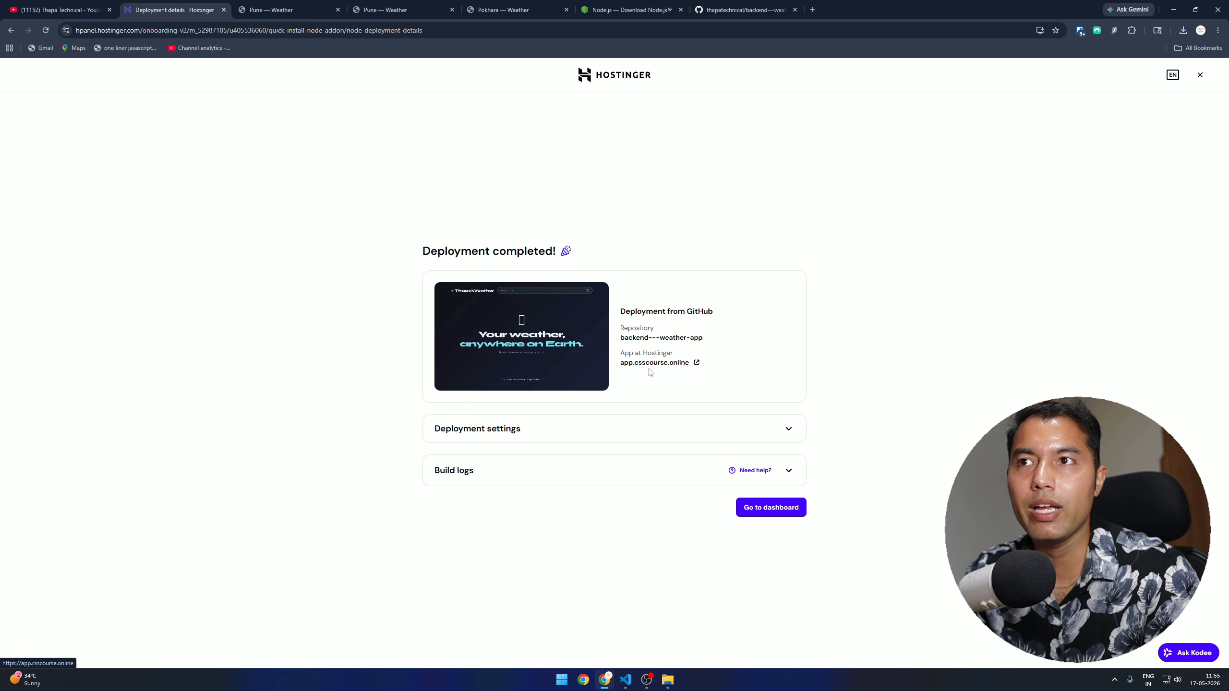
pyautogui.click(662, 363)
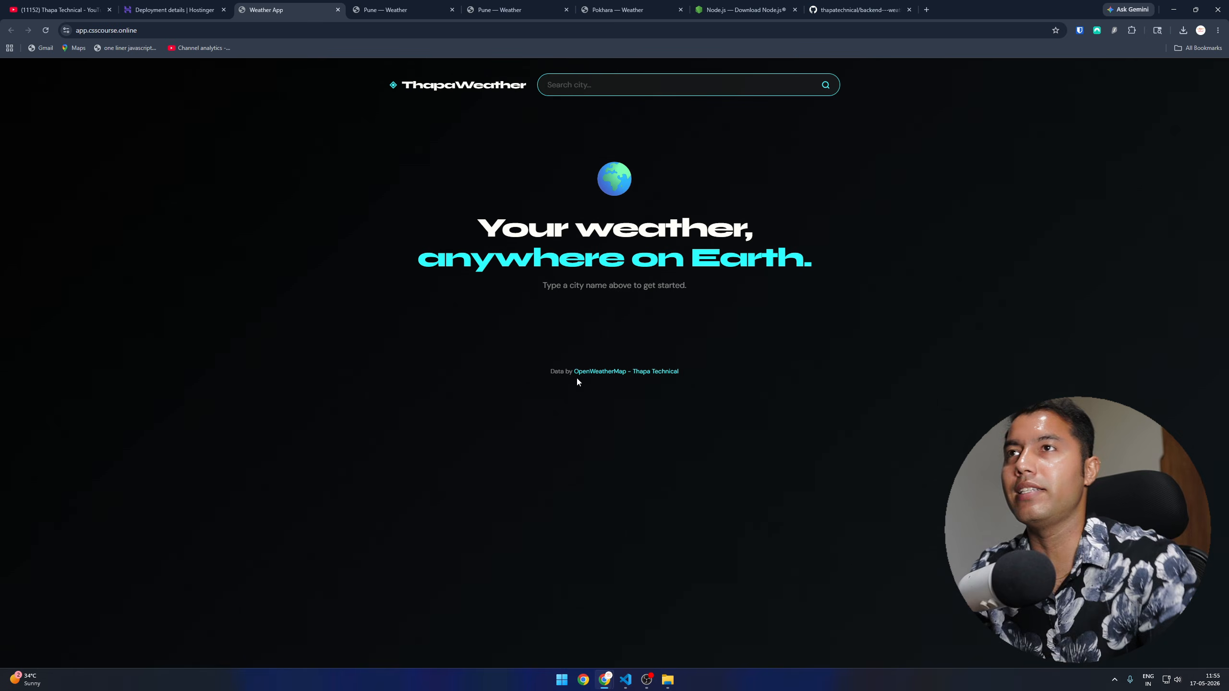
pyautogui.write('pune')
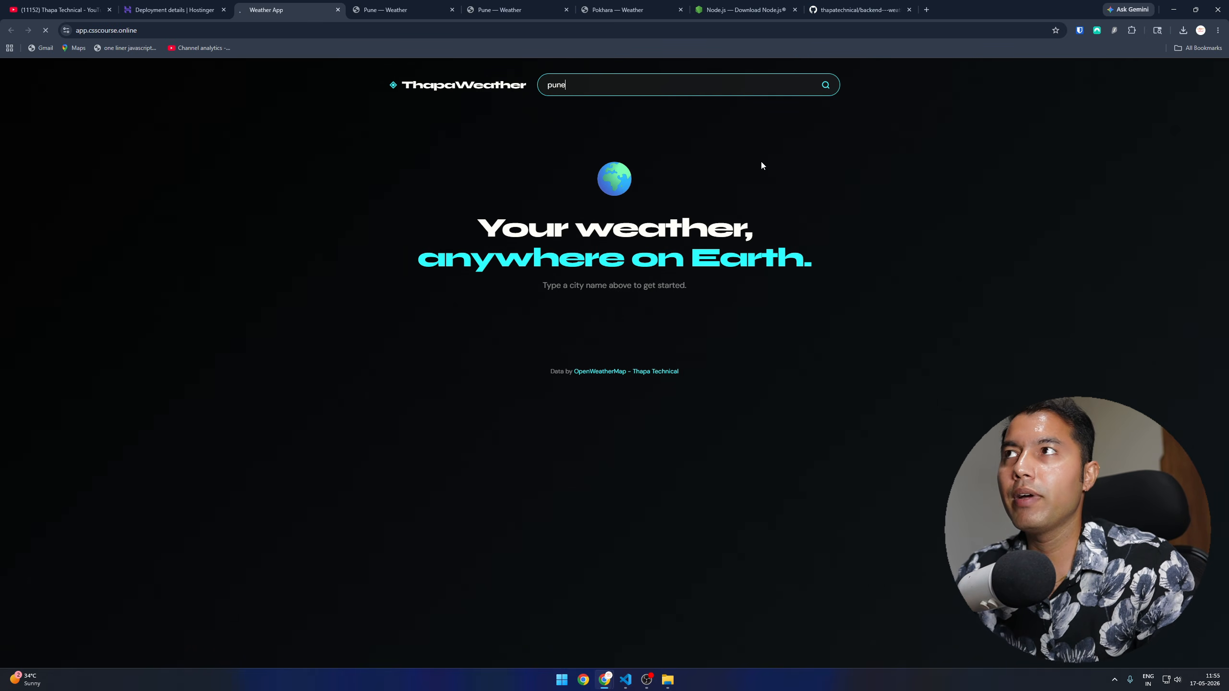
pyautogui.press('Return')
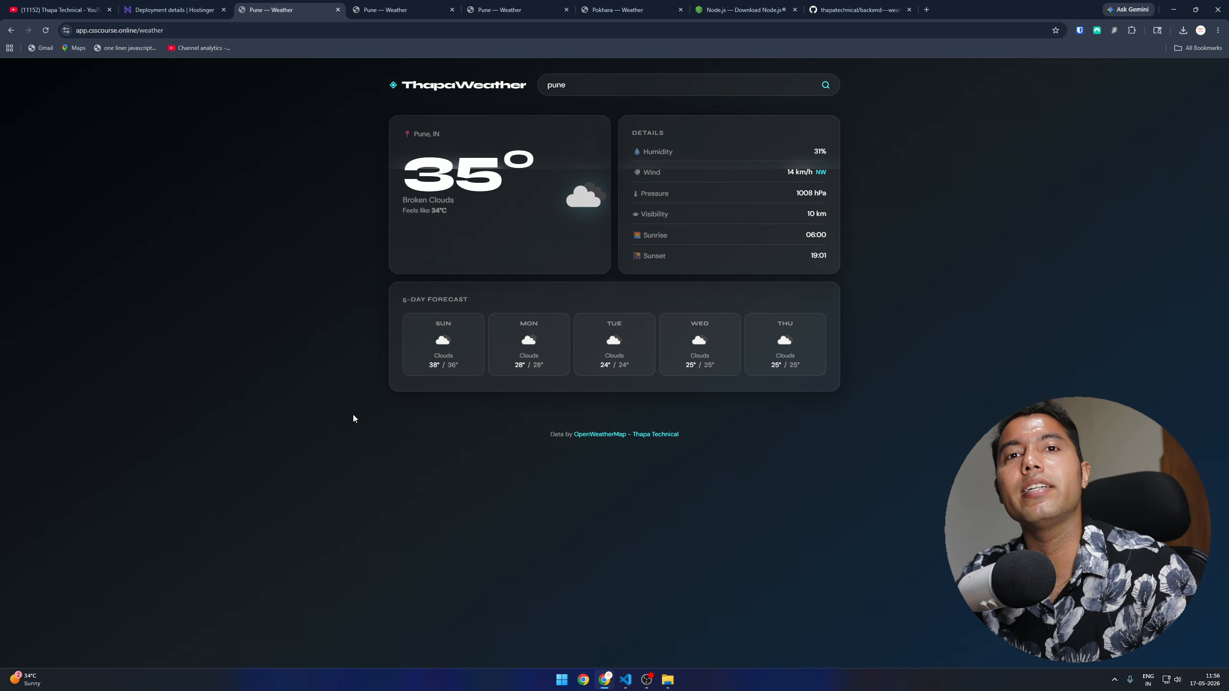
pyautogui.click(172, 10)
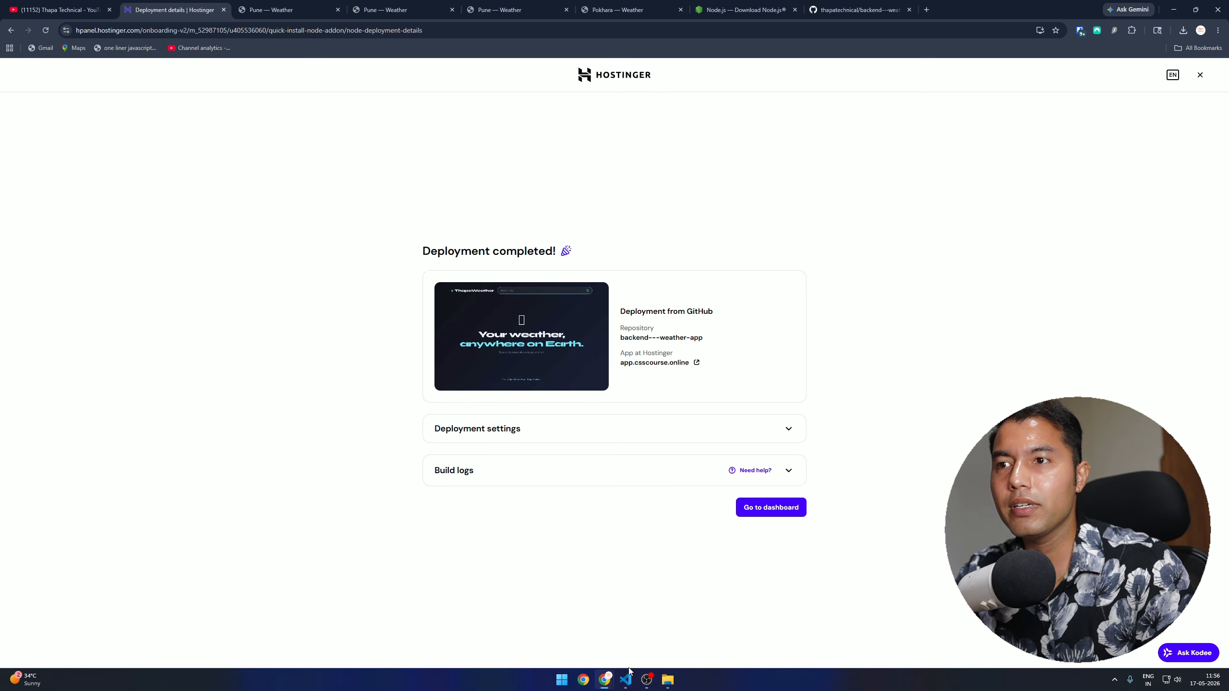
pyautogui.click(291, 10)
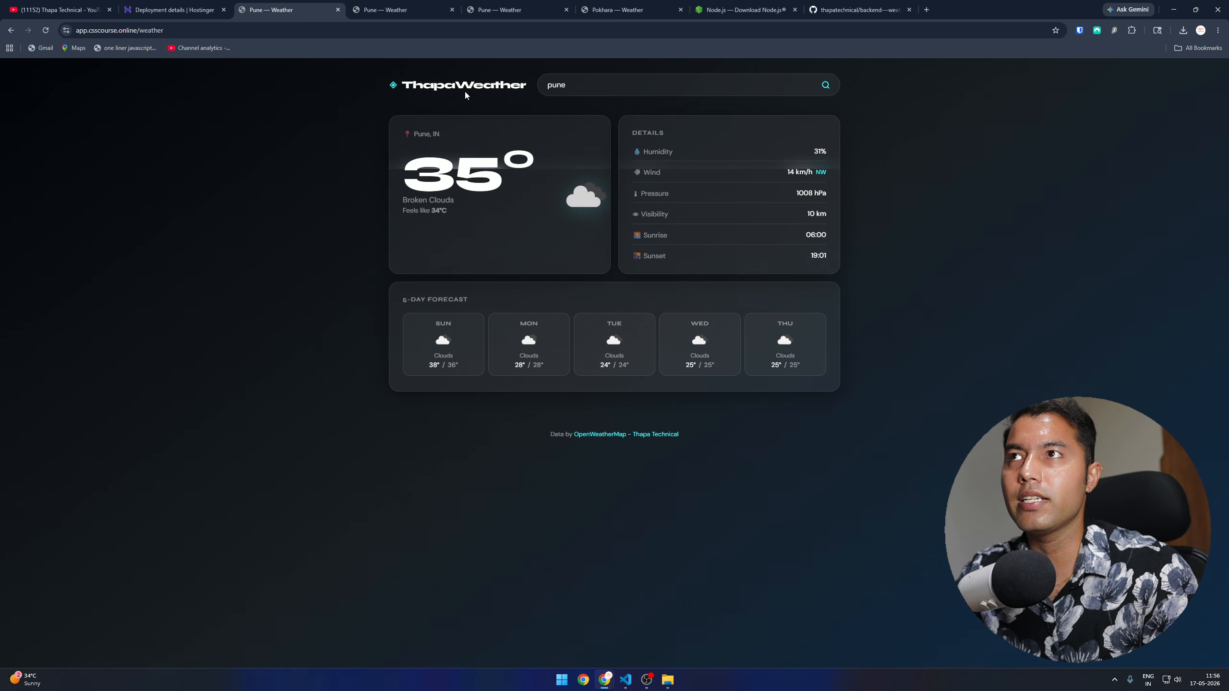
# In VS Code, change the logo text in index.ejs to ThapaApp and save the file
pyautogui.click(626, 680)
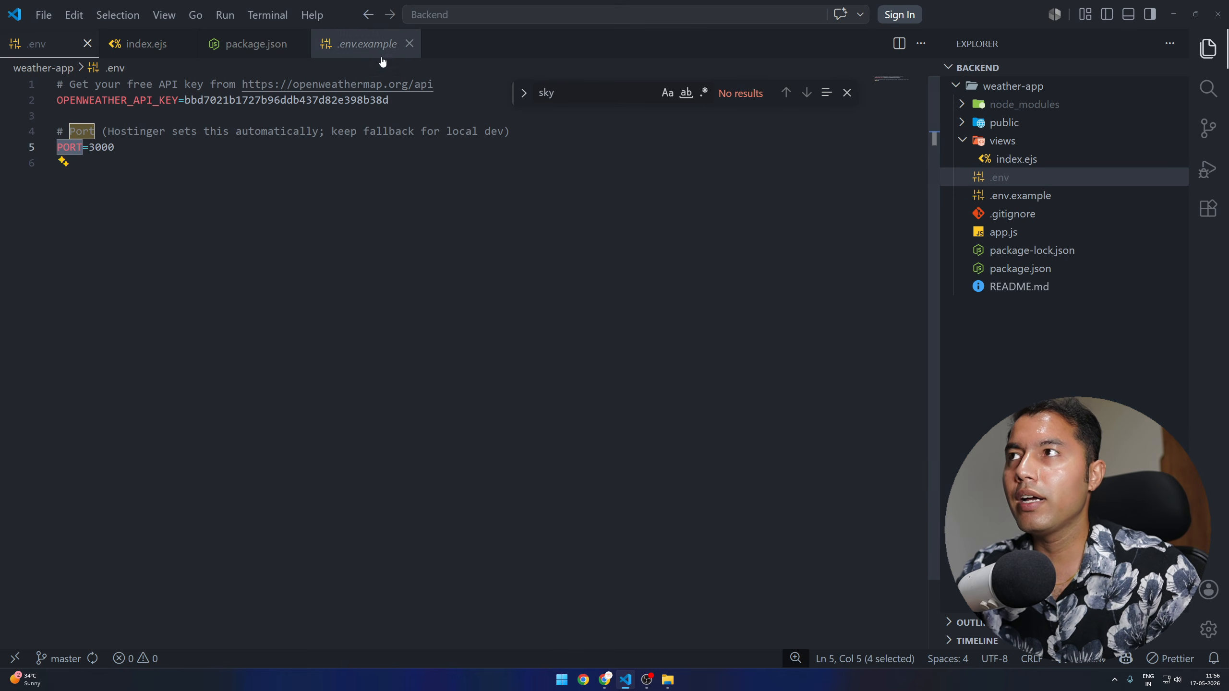
pyautogui.click(147, 44)
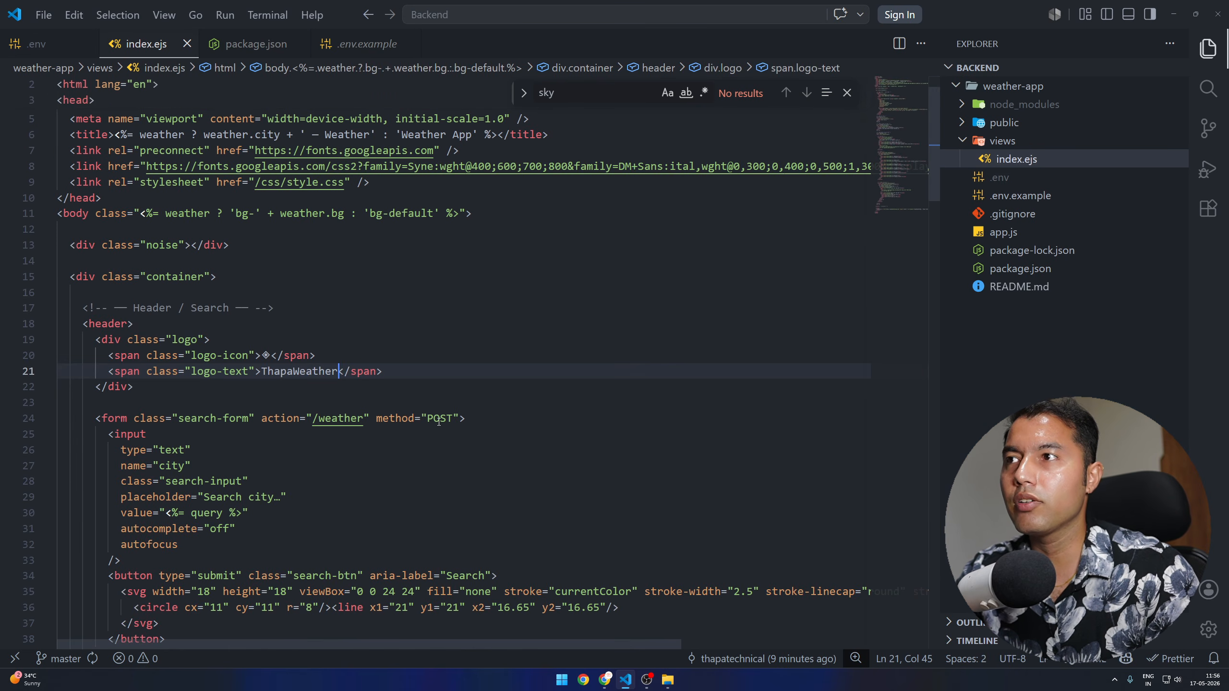
pyautogui.press('BackSpace')
pyautogui.press('BackSpace')
pyautogui.press('BackSpace')
pyautogui.press('BackSpace')
pyautogui.press('BackSpace')
pyautogui.press('BackSpace')
pyautogui.press('BackSpace')
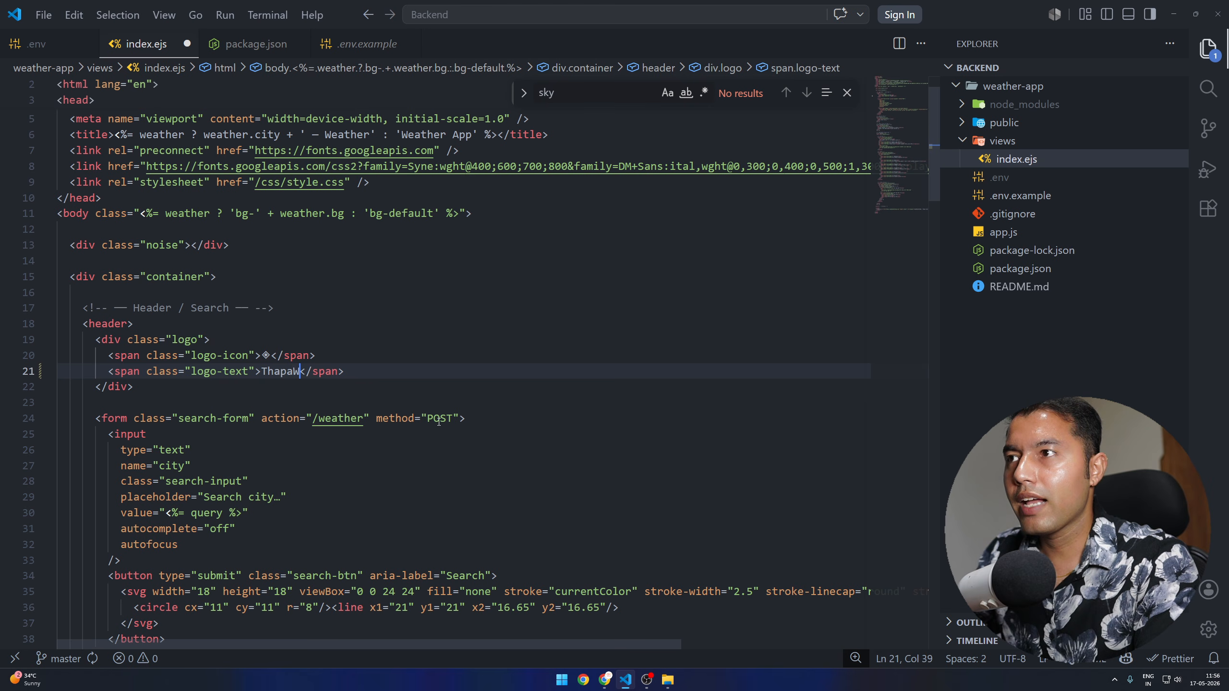
pyautogui.write('APP')
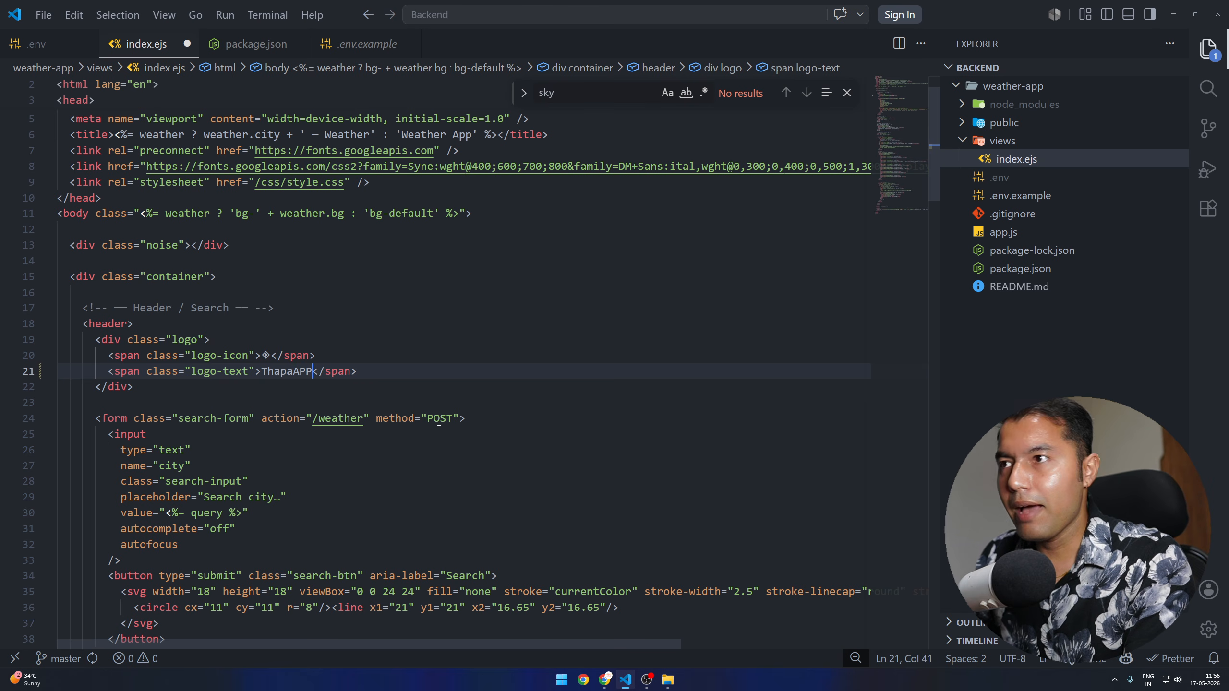
pyautogui.press('BackSpace')
pyautogui.press('BackSpace')
pyautogui.write('pp')
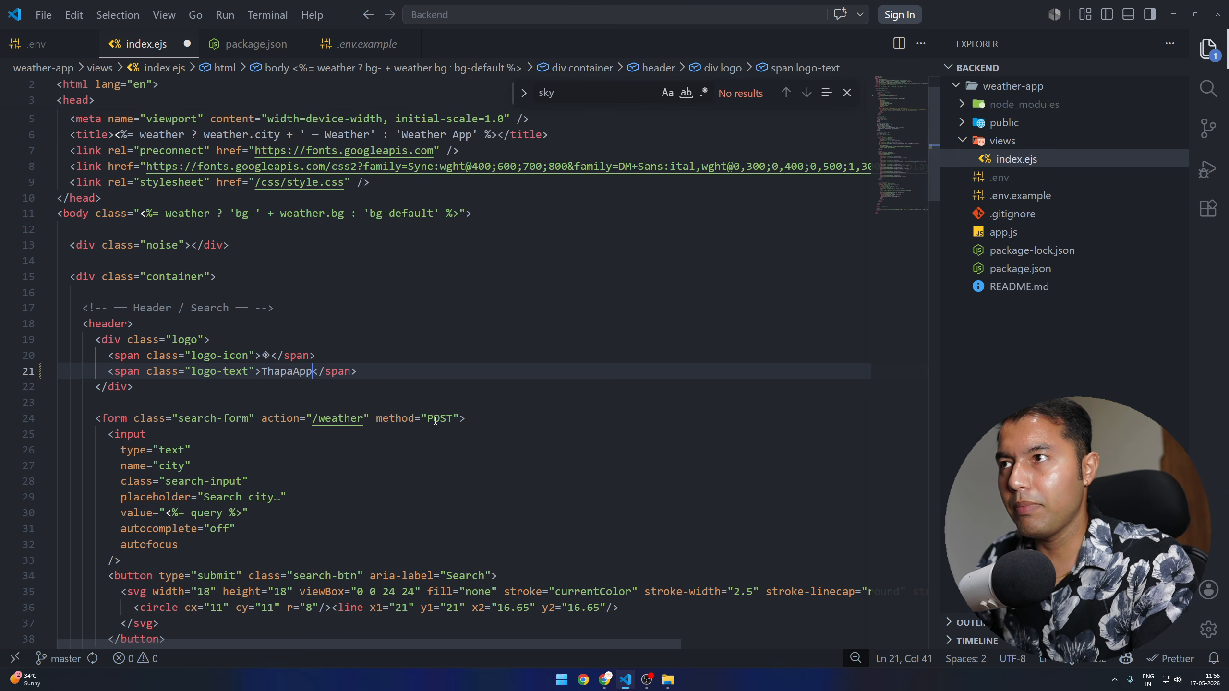
pyautogui.hotkey('ctrl', 's')
# In a cleared VS Code terminal, check the repository with git status and stage all changes with git add
pyautogui.hotkey('ctrl', '`')
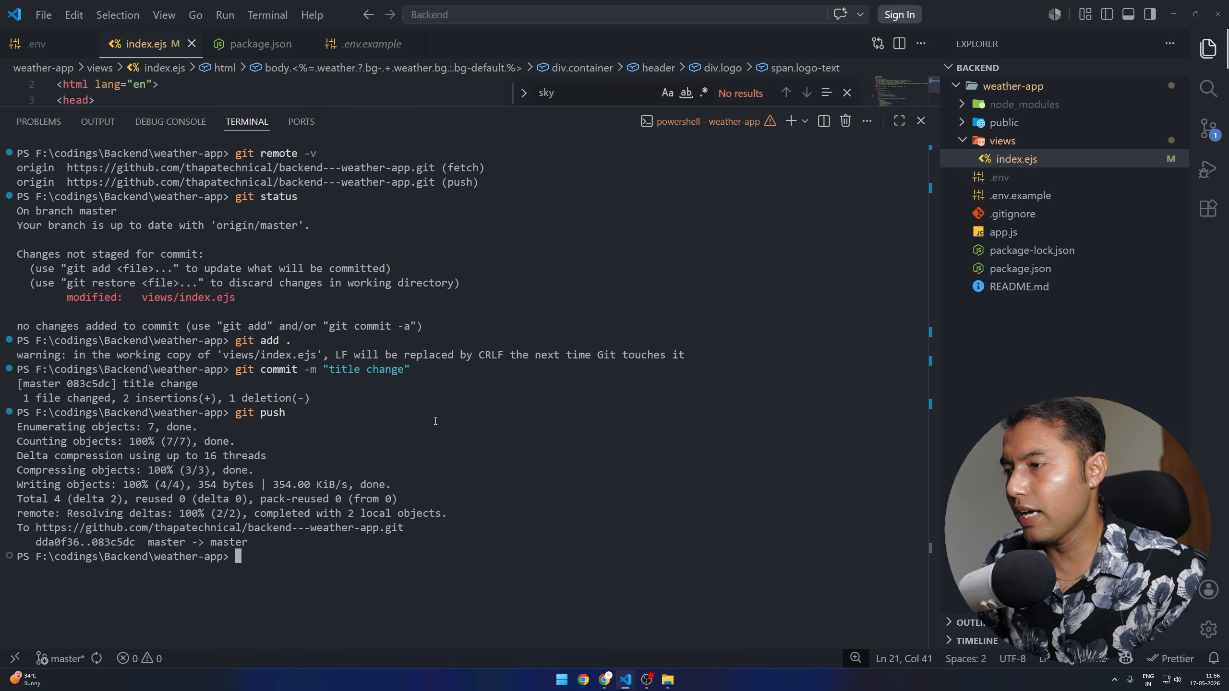
pyautogui.hotkey('ctrl', 'l')
pyautogui.write('git status')
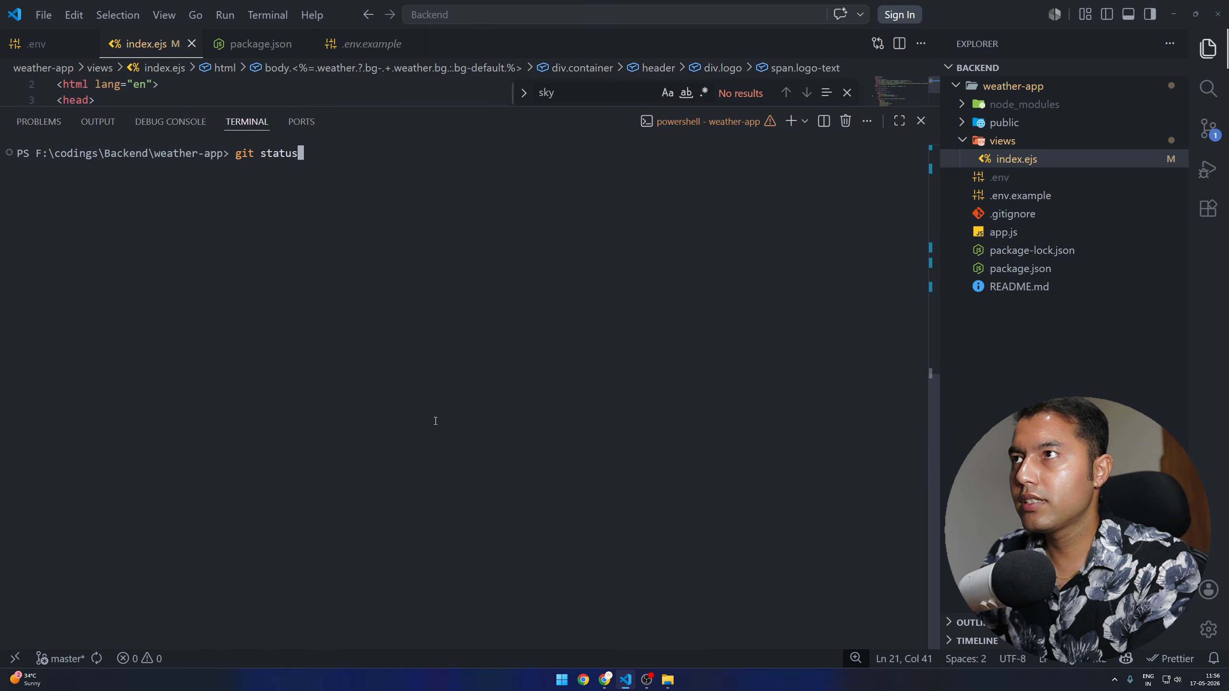
pyautogui.press('Return')
pyautogui.write('git add .')
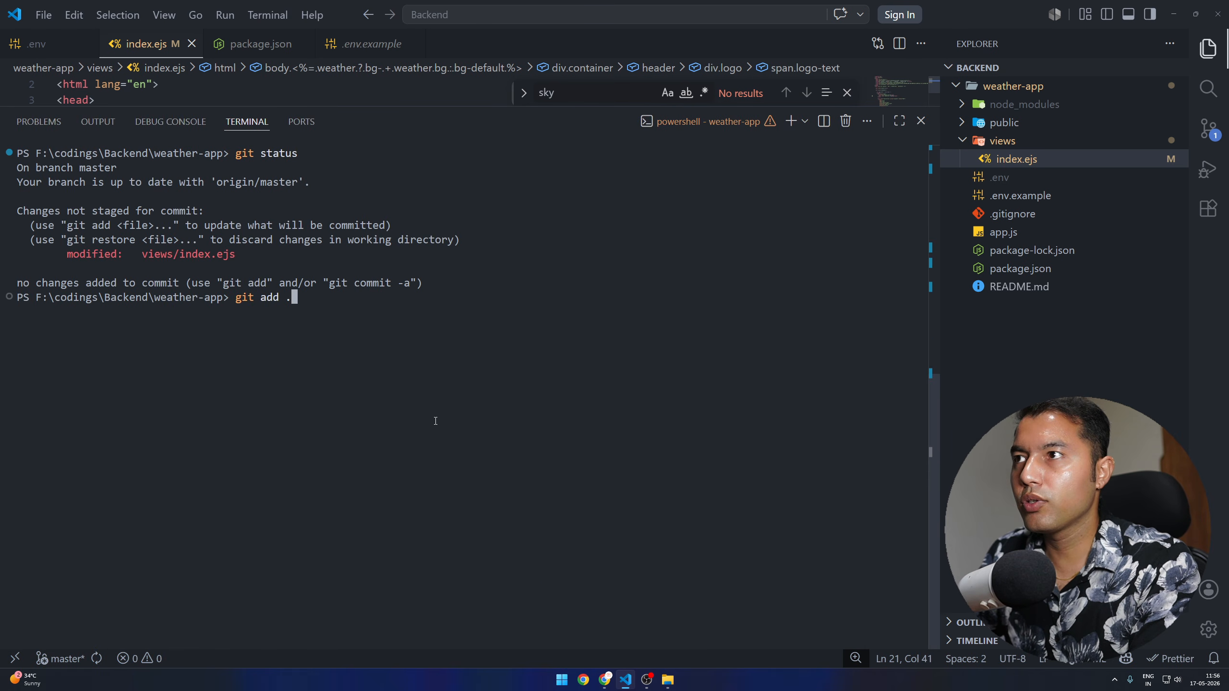
pyautogui.press('Return')
# Commit the staged changes with the message "title change" and push them to GitHub
pyautogui.write('git commit -m ""')
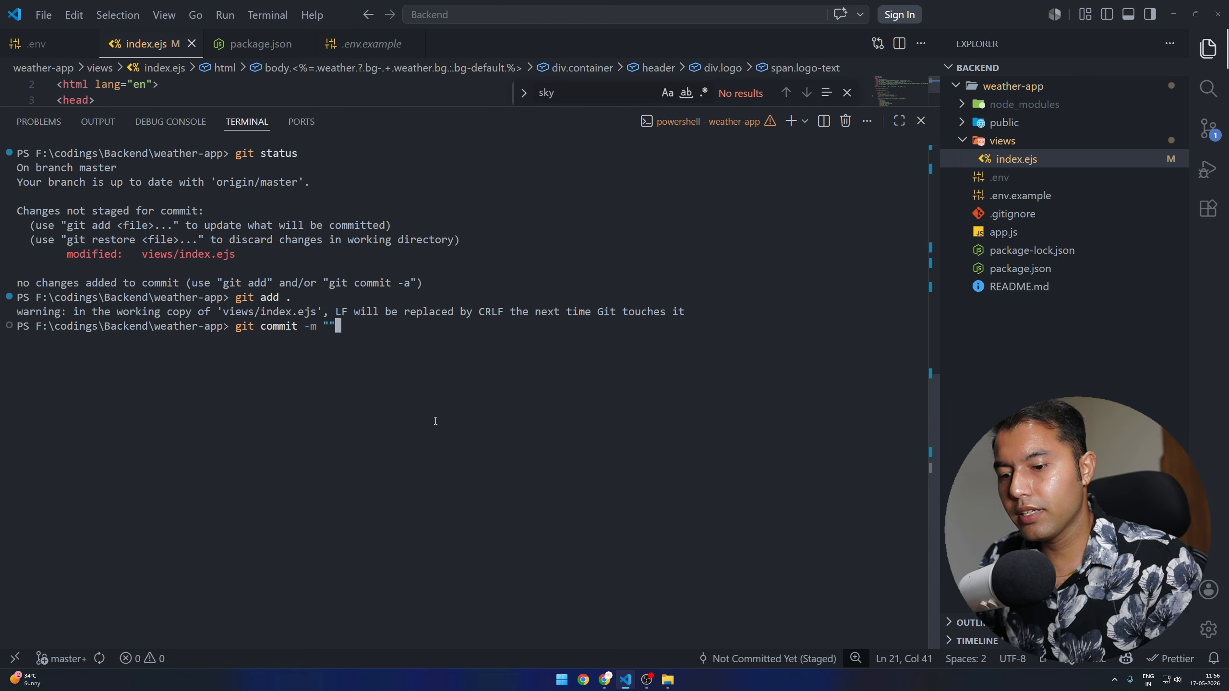
pyautogui.press('Left')
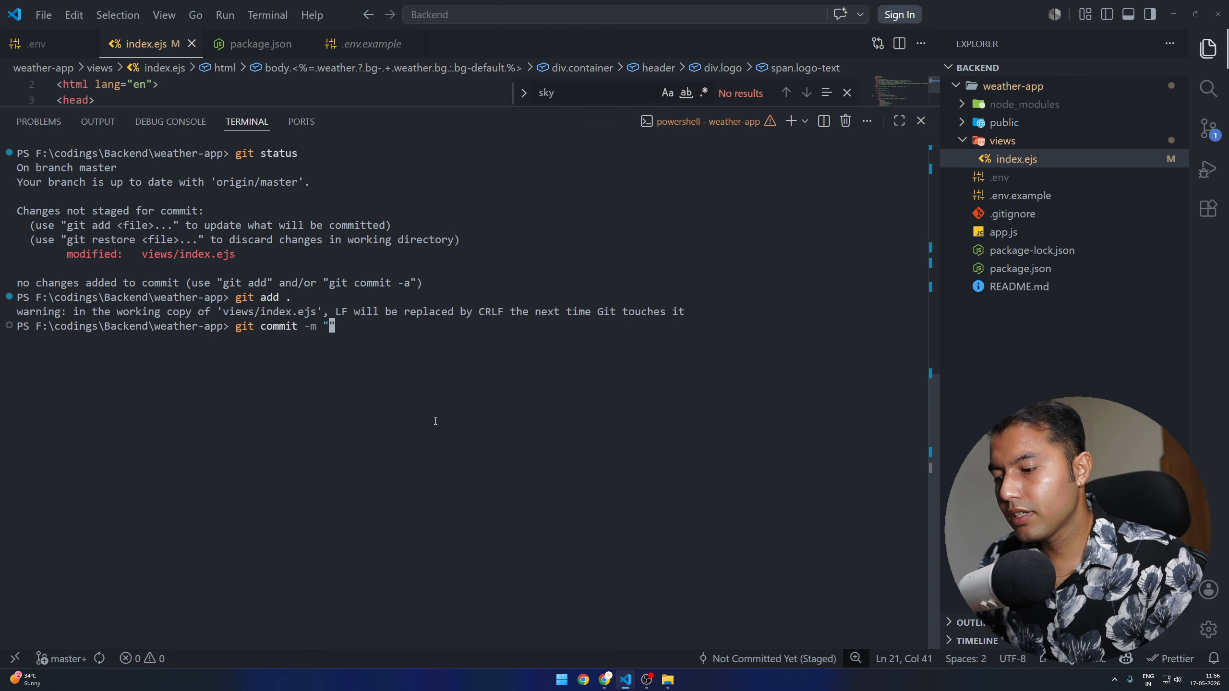
pyautogui.write('title change')
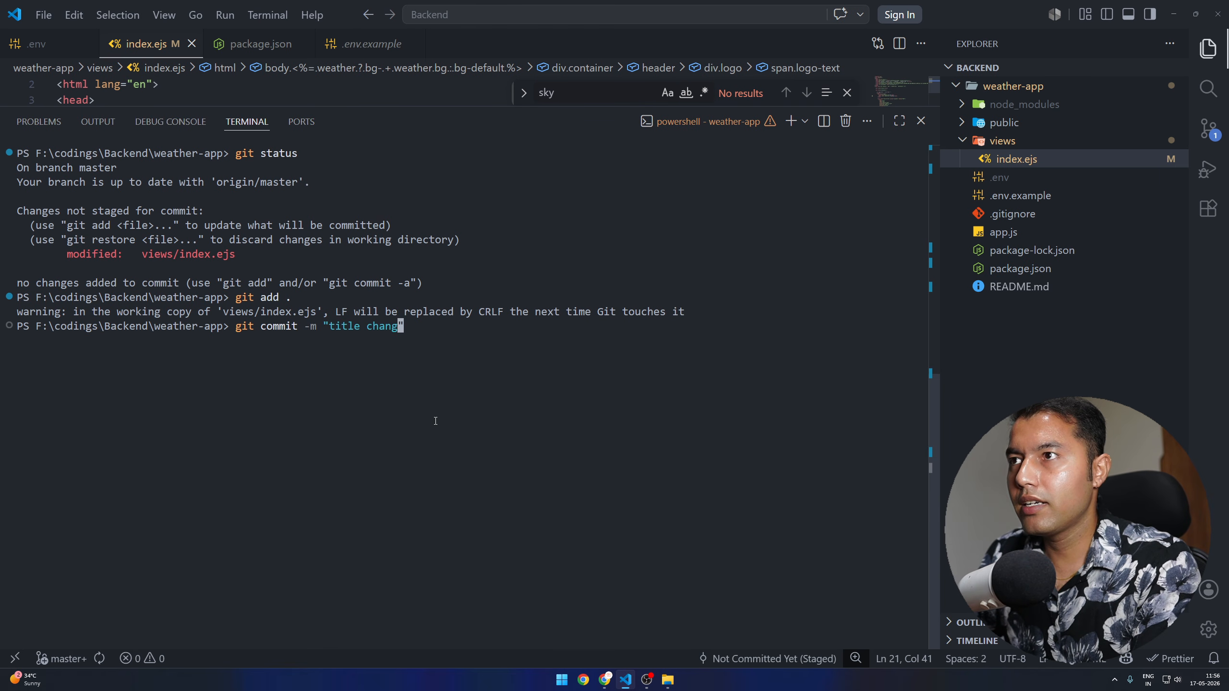
pyautogui.press('Return')
pyautogui.write('gi')
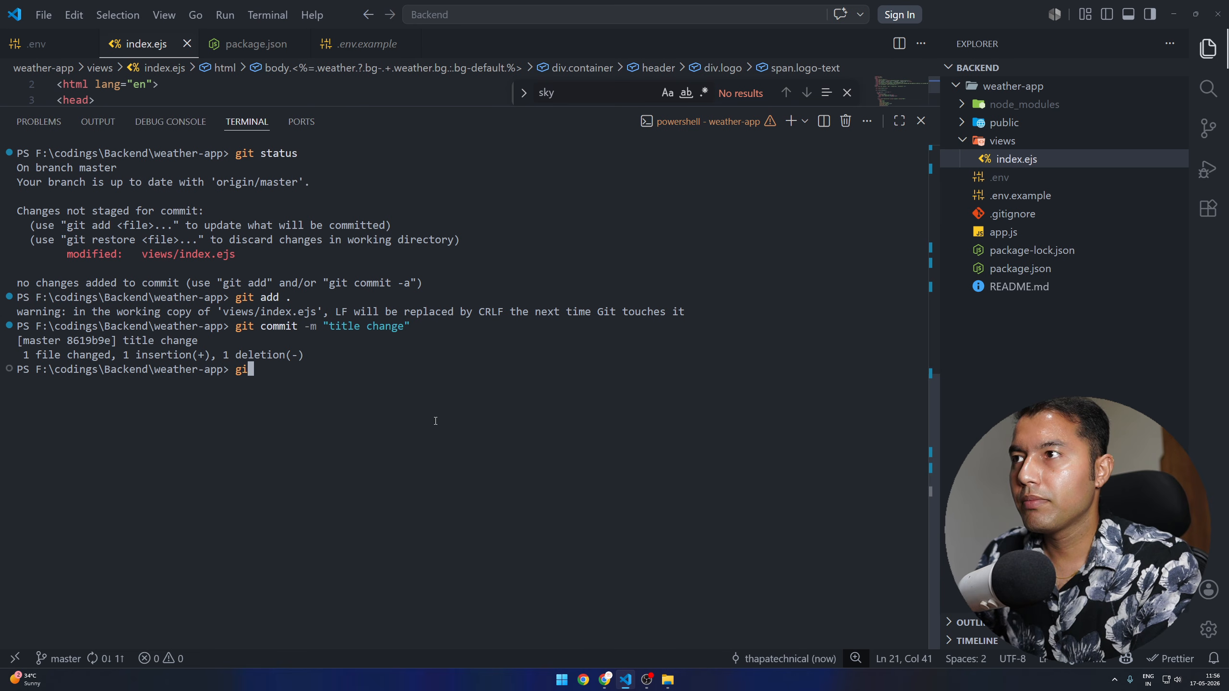
pyautogui.write('t push')
pyautogui.press('Return')
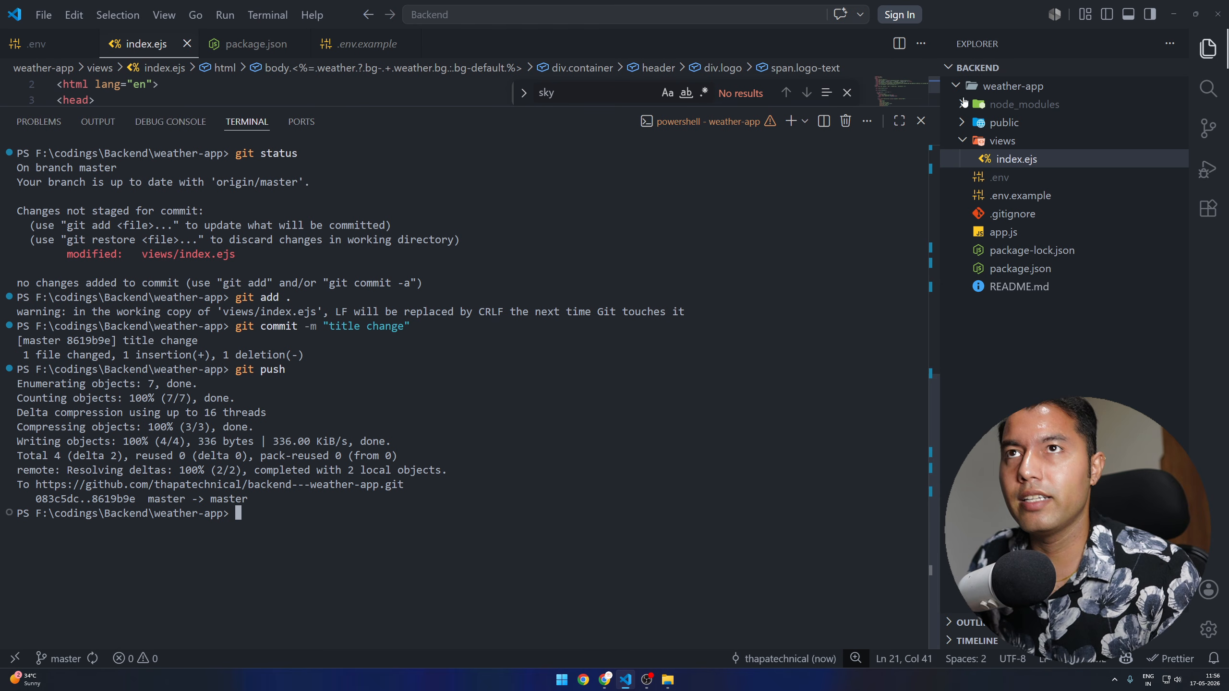
# Switch to the browser, reload the live weather page with form resubmission, and check the deployment status in Hostinger
pyautogui.click(1174, 16)
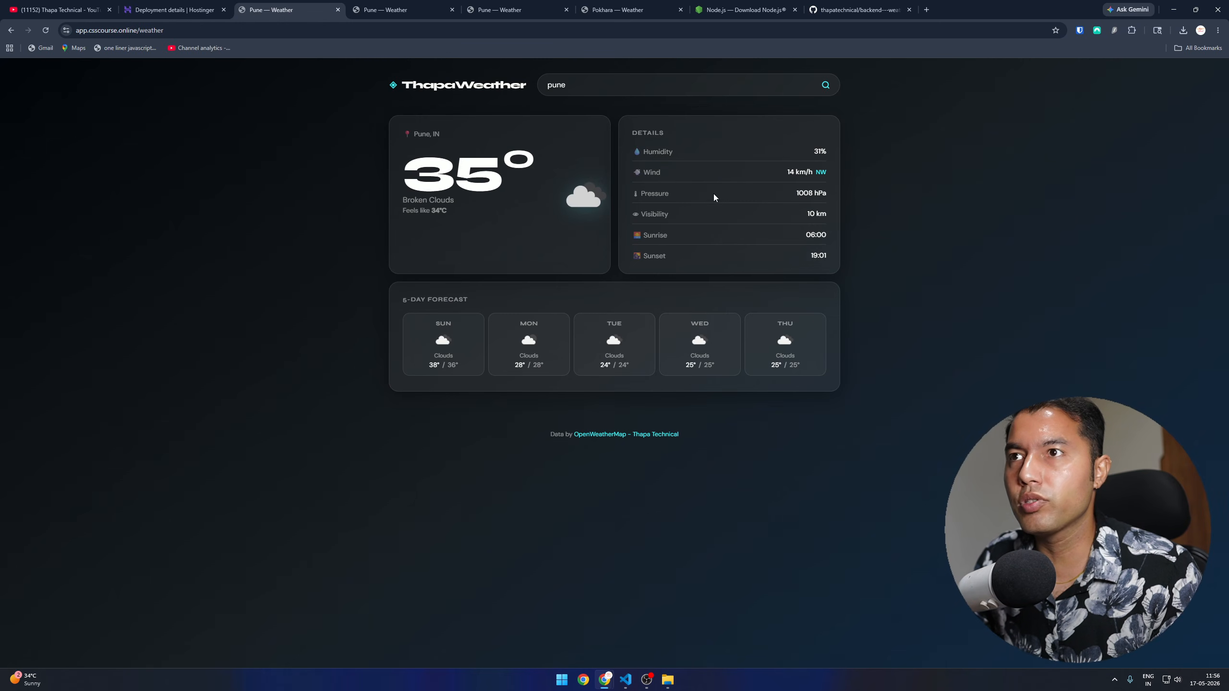
pyautogui.click(46, 30)
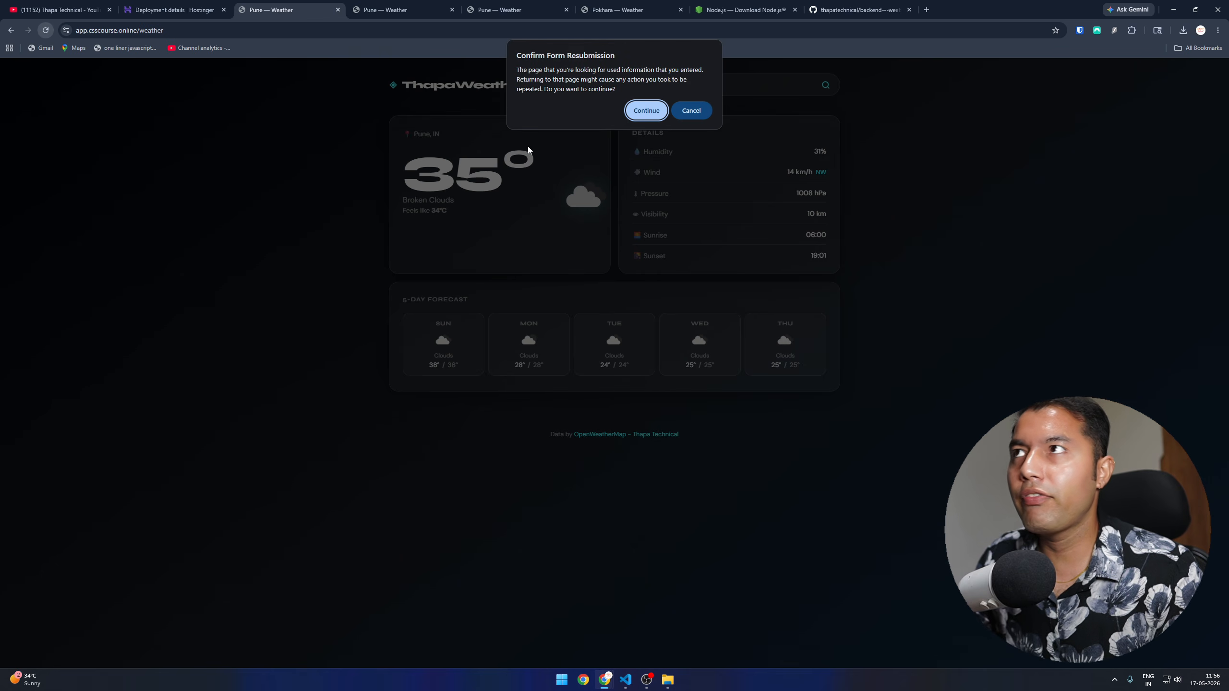
pyautogui.click(659, 111)
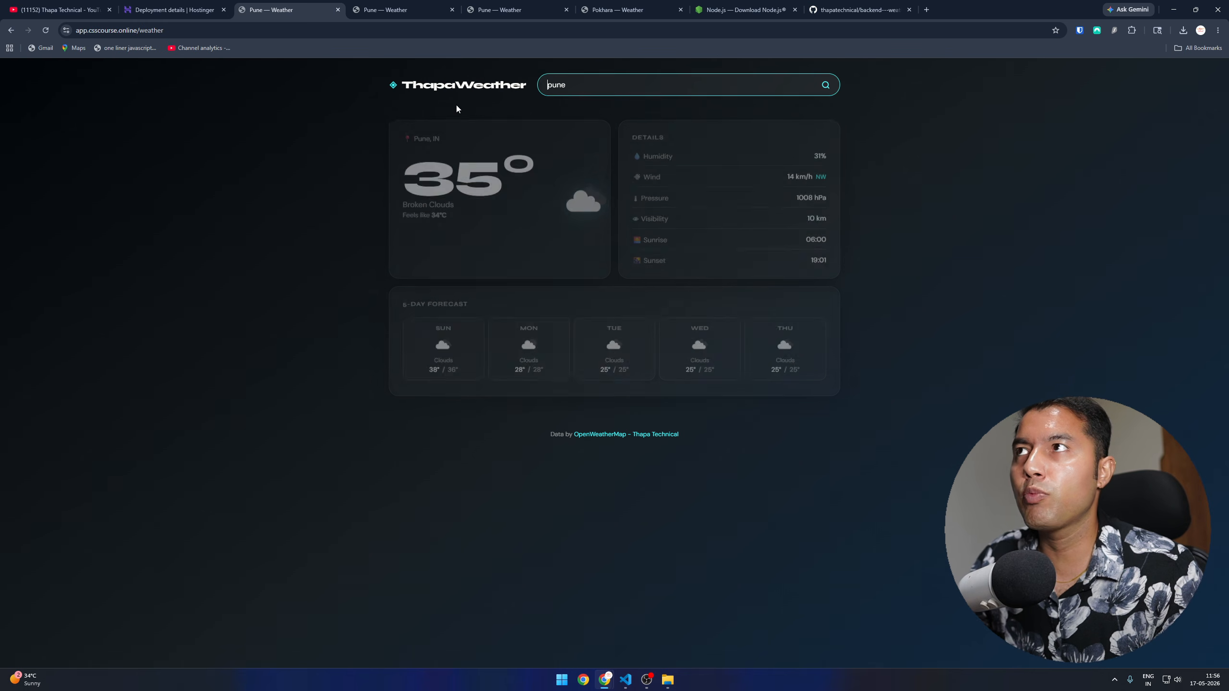
pyautogui.click(169, 9)
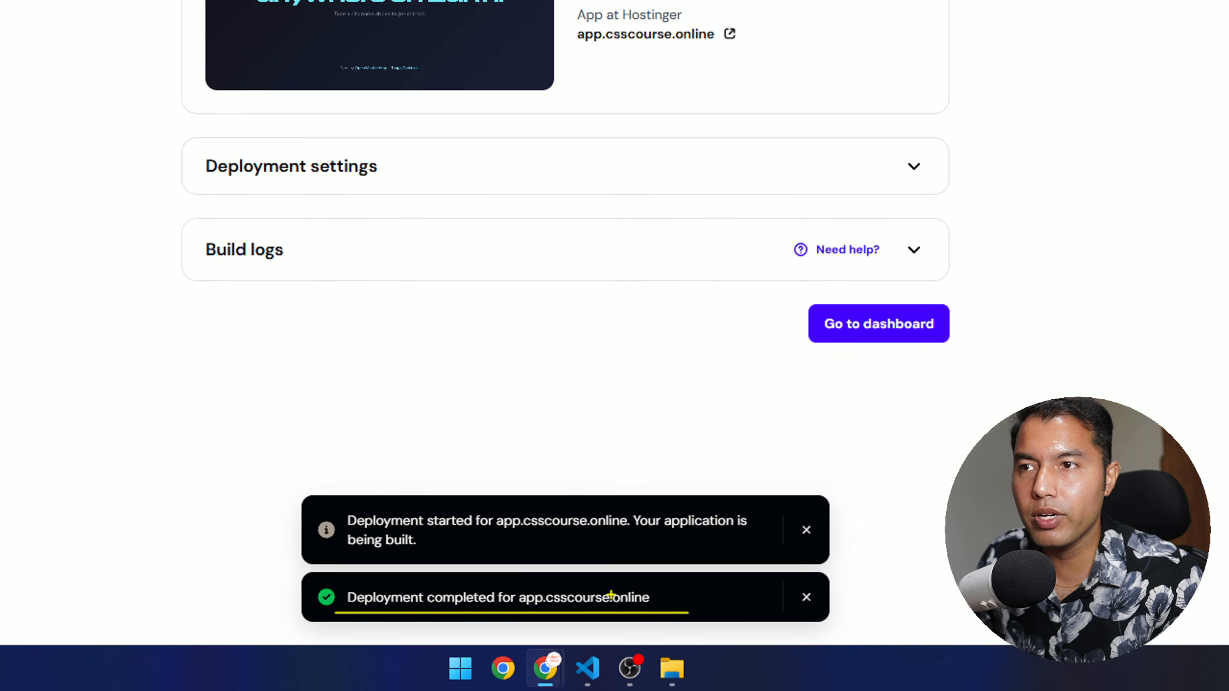
# Reload the live Pune weather page again with form resubmission and check its logo text
pyautogui.click(271, 9)
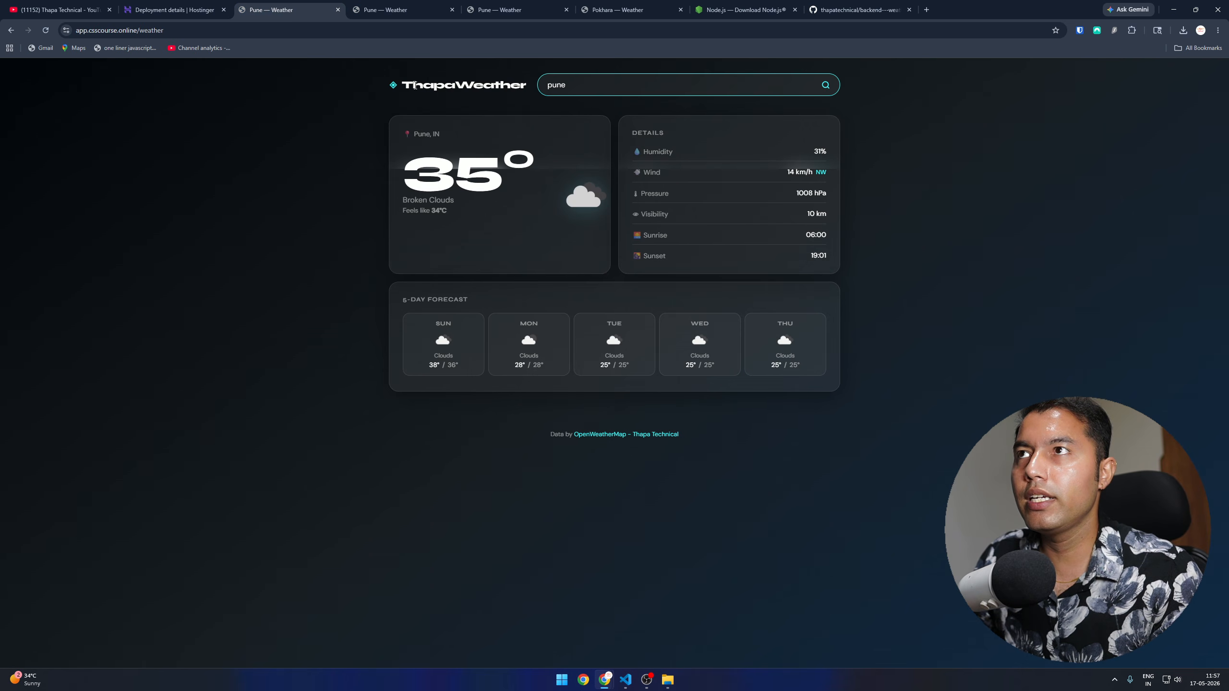
pyautogui.hotkey('ctrl', 'r')
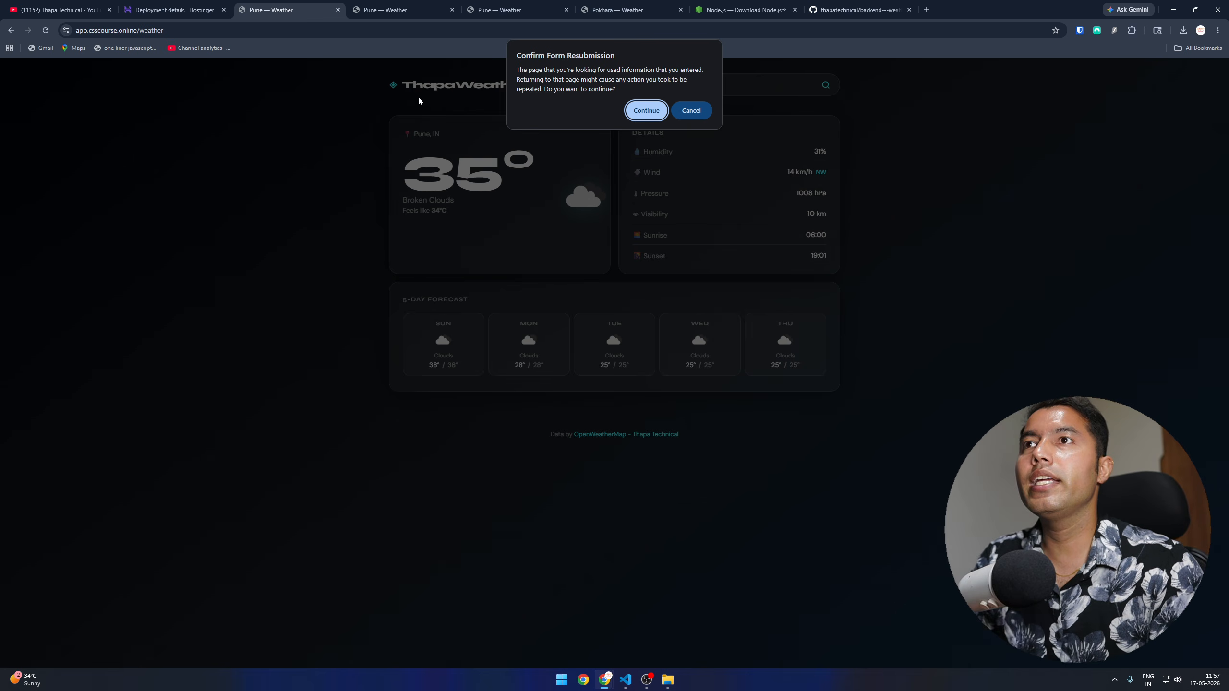
pyautogui.press('Return')
pyautogui.click(174, 10)
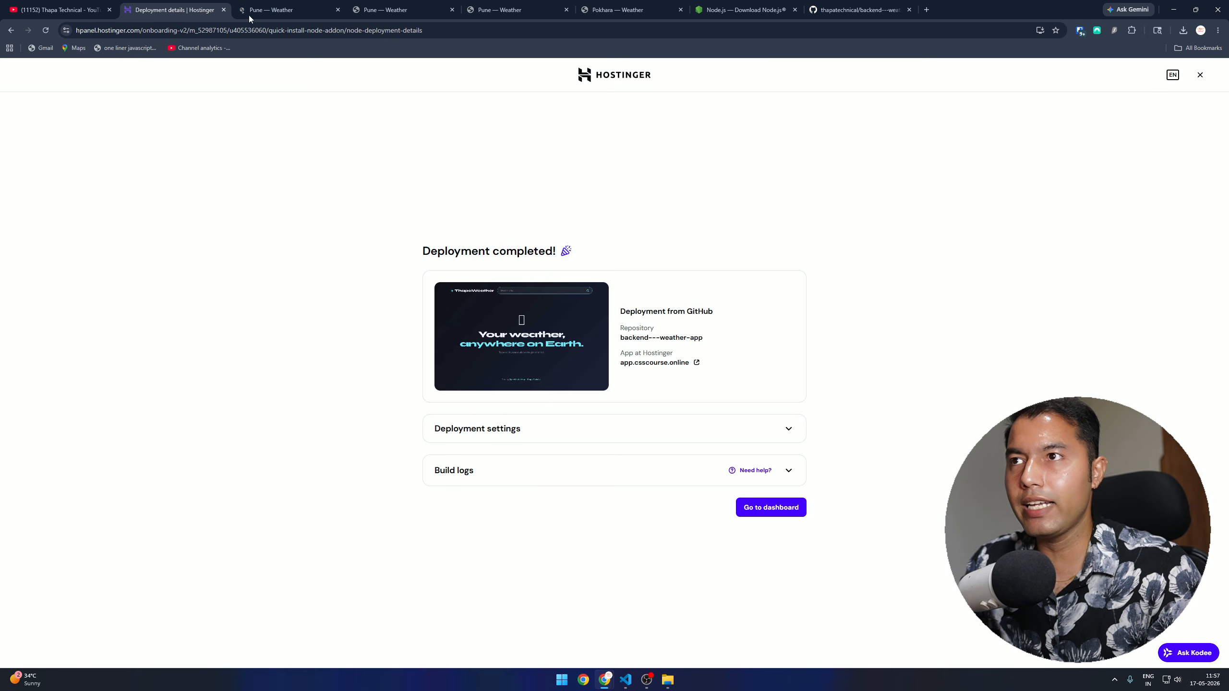
pyautogui.click(273, 10)
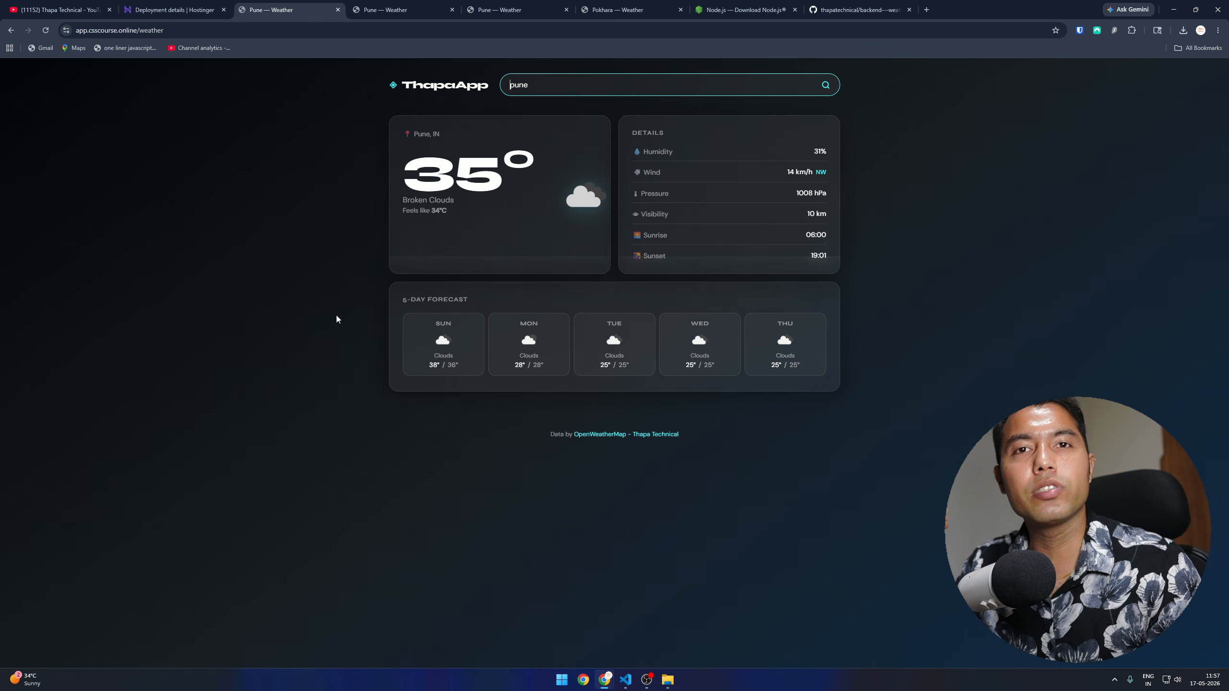
pyautogui.click(625, 680)
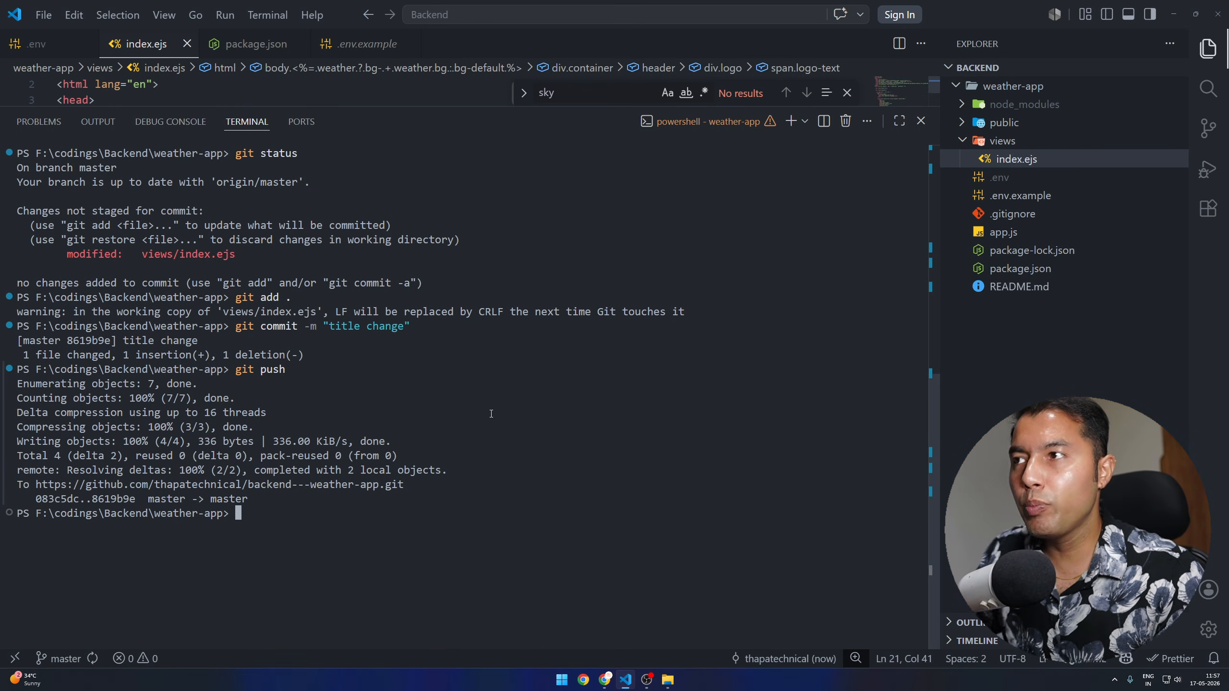
pyautogui.hotkey('alt', 'Tab')
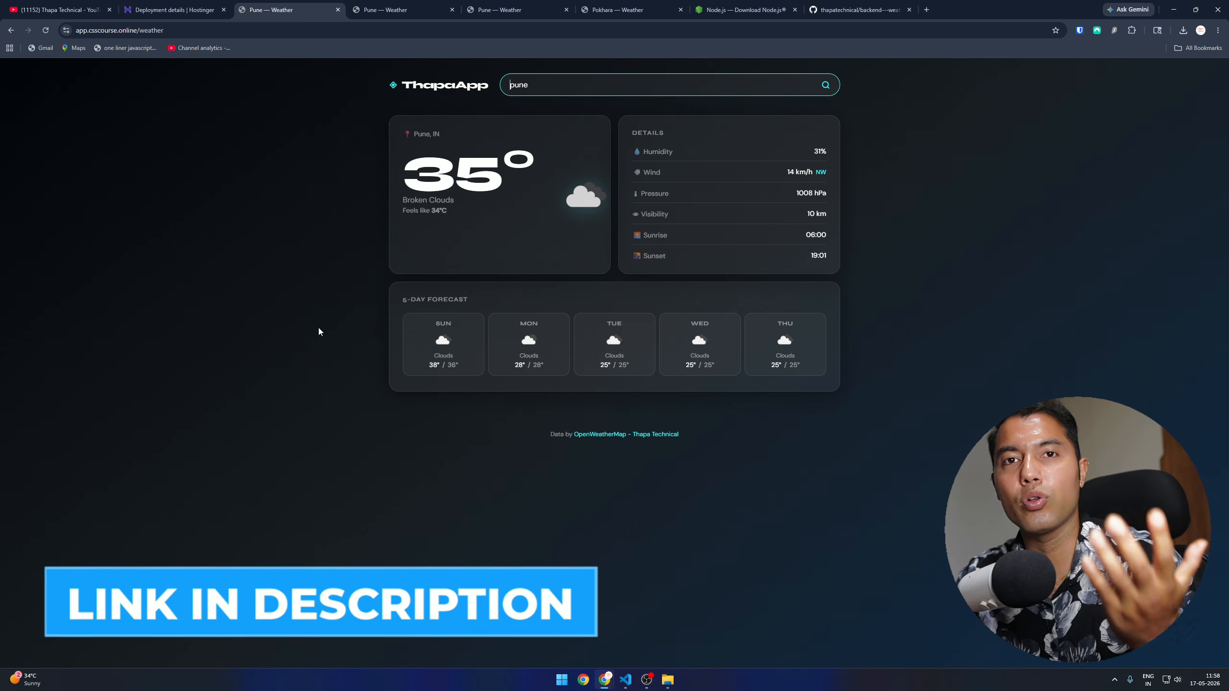
# Return to the Hostinger deployment page, open the app.csscourse.online dashboard, and check its auto-deployment, malware protection and SSL status details
pyautogui.click(58, 9)
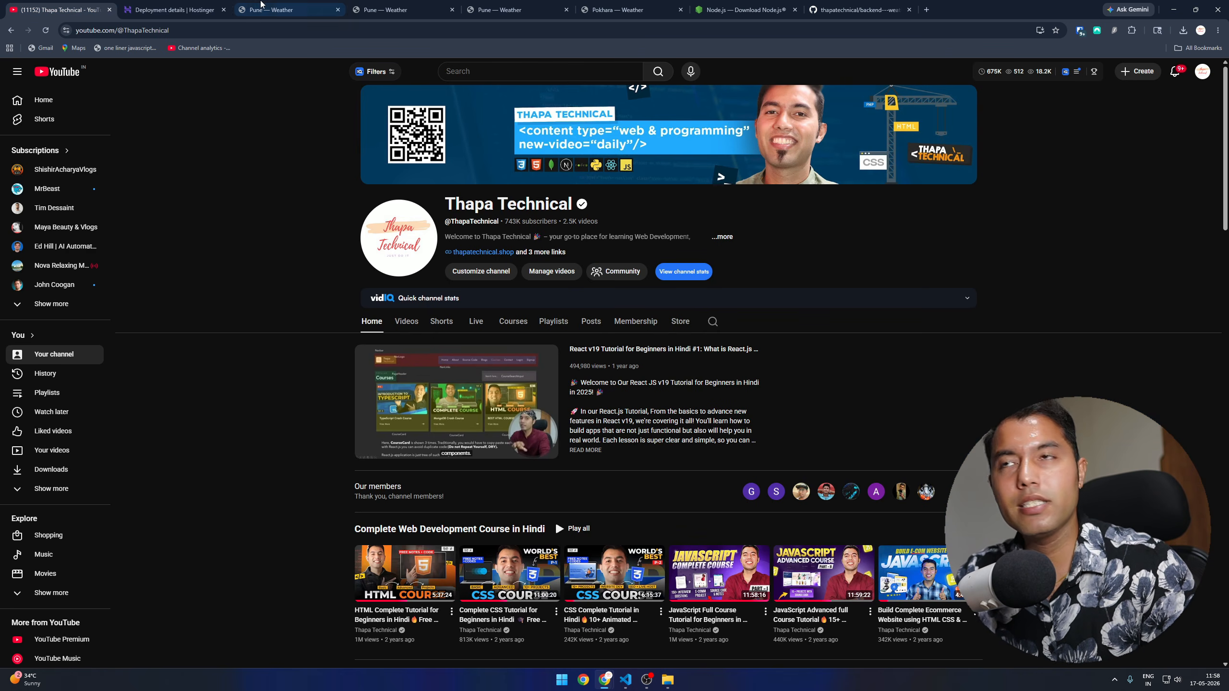
pyautogui.click(172, 10)
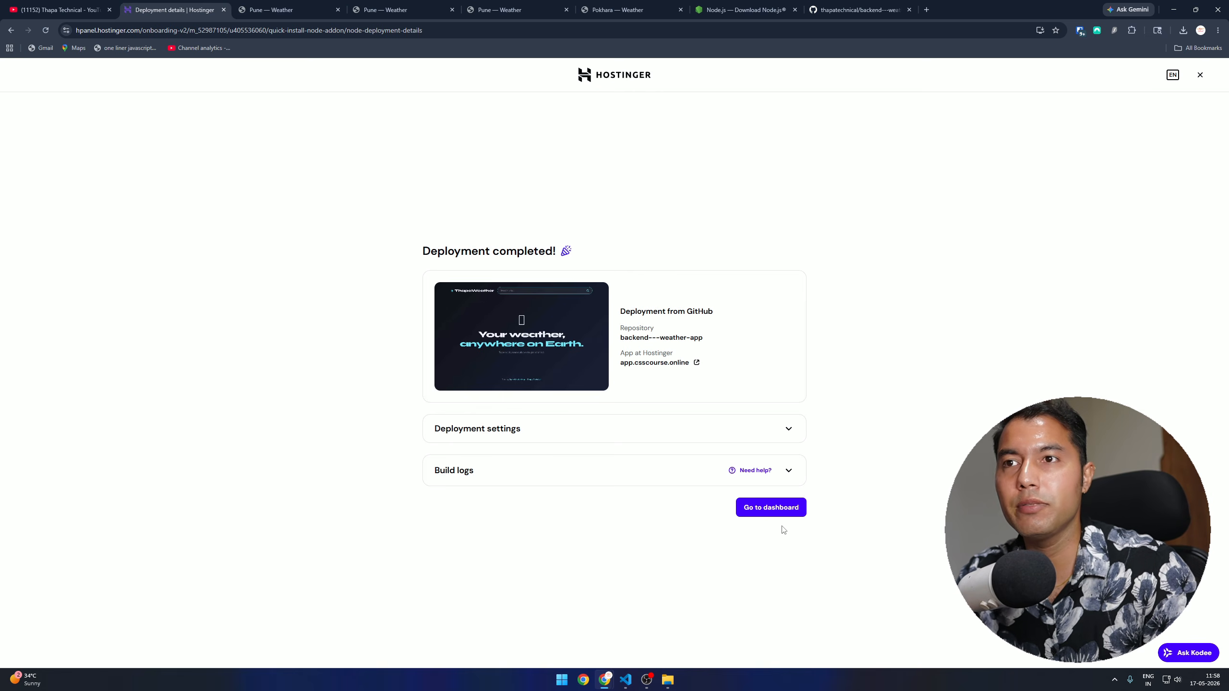
pyautogui.click(774, 512)
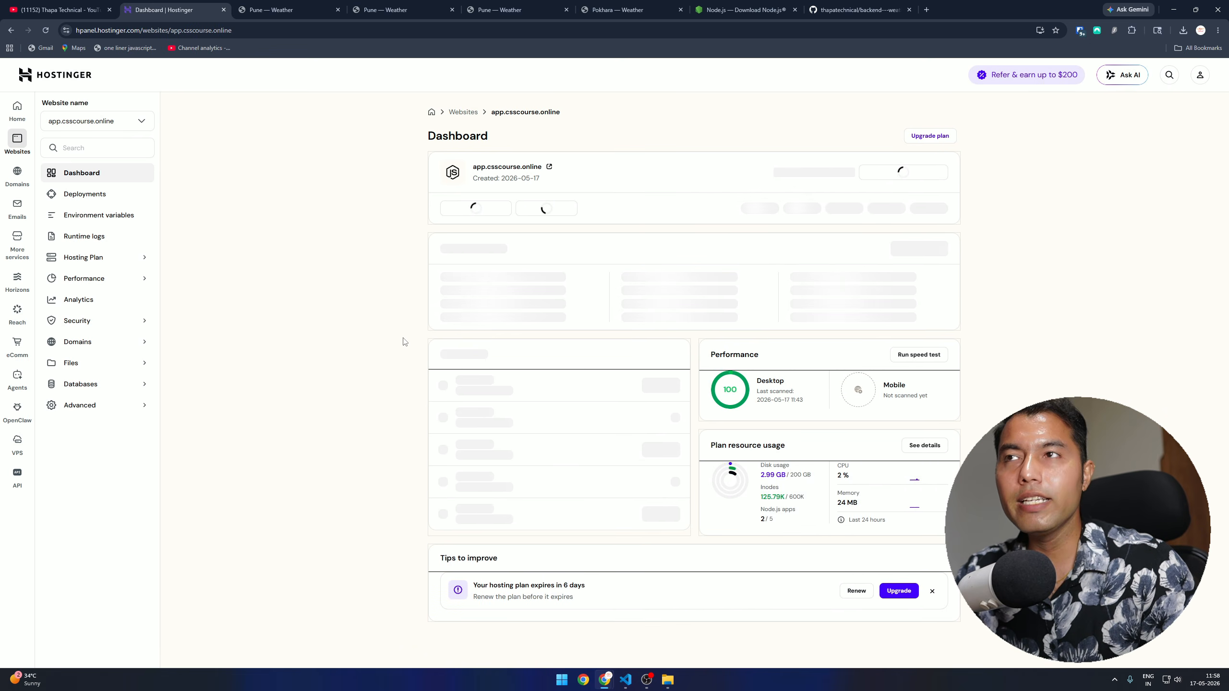
pyautogui.moveTo(749, 208)
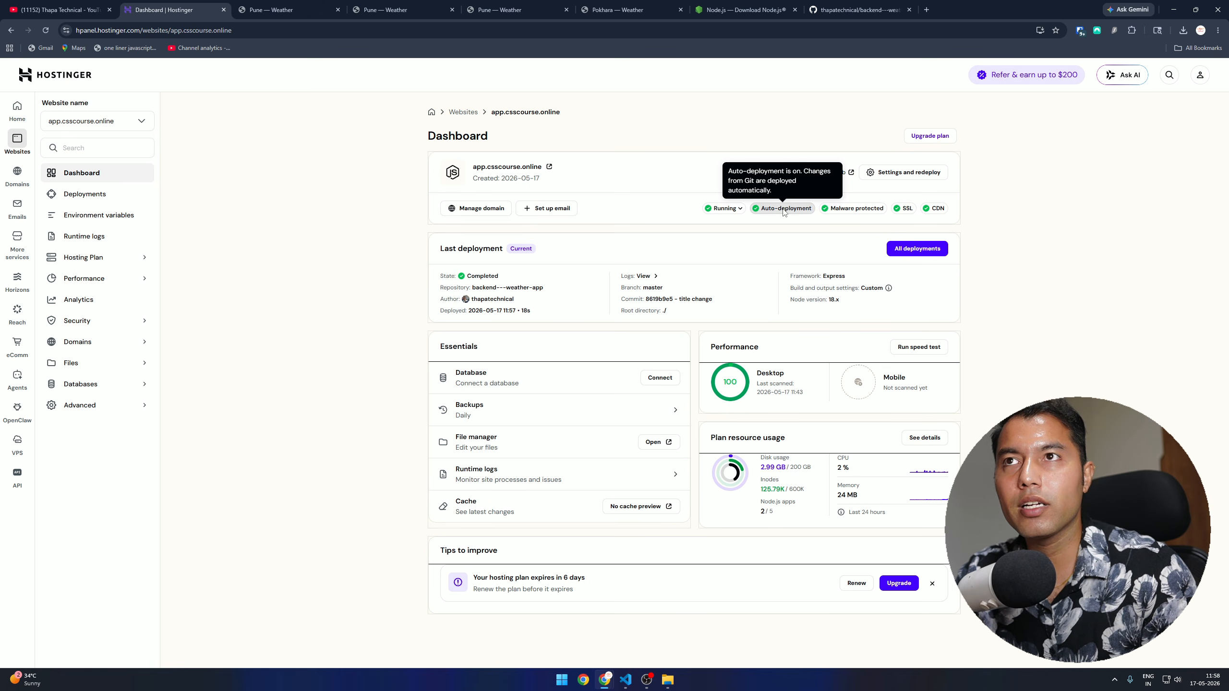
pyautogui.moveTo(846, 213)
pyautogui.moveTo(904, 215)
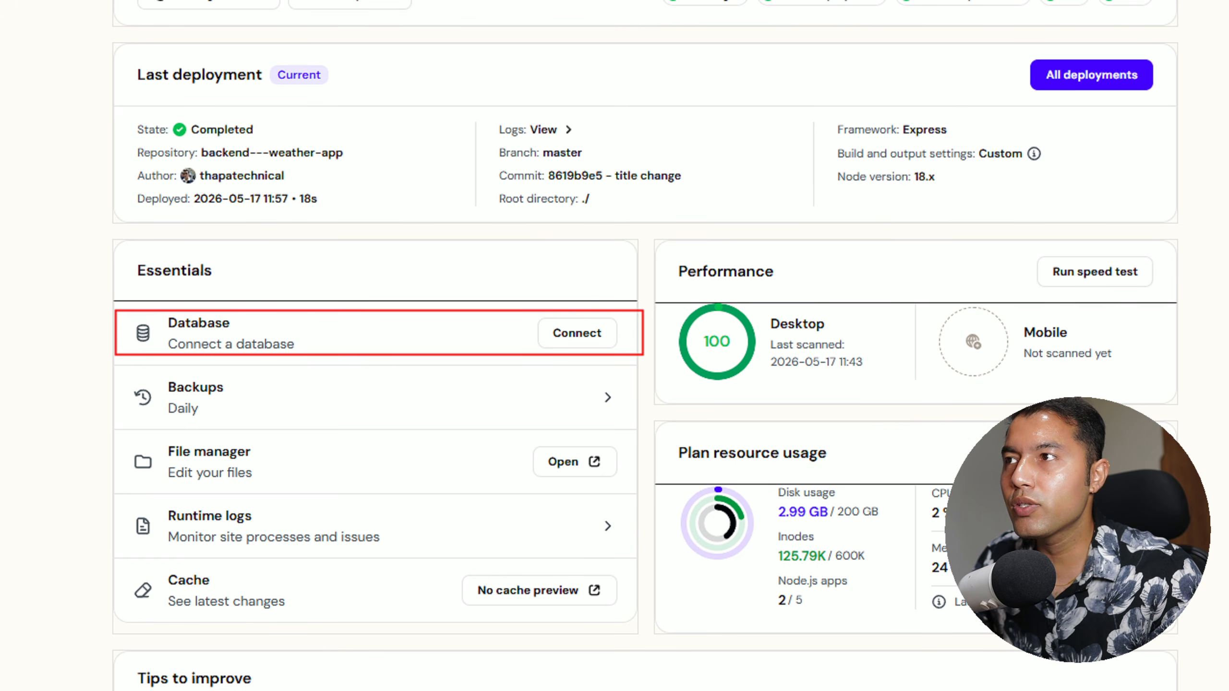
pyautogui.moveTo(569, 344); pyautogui.dragTo(621, 303)
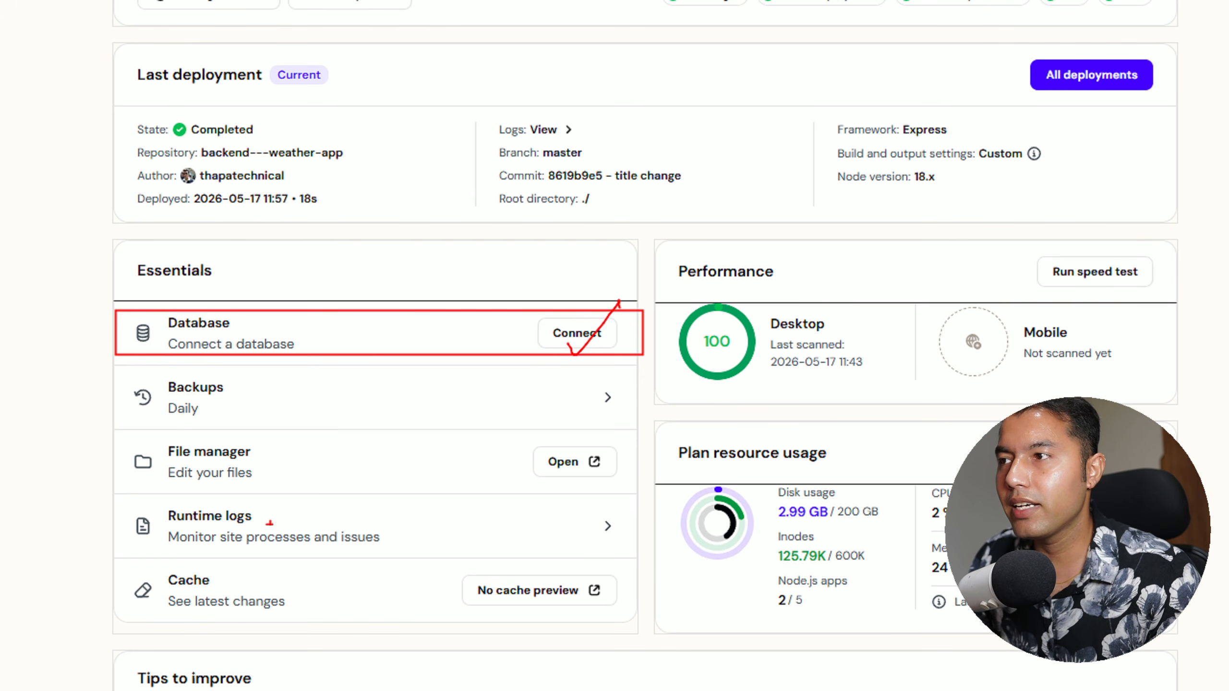
pyautogui.moveTo(395, 613); pyautogui.dragTo(476, 485)
pyautogui.press('Escape')
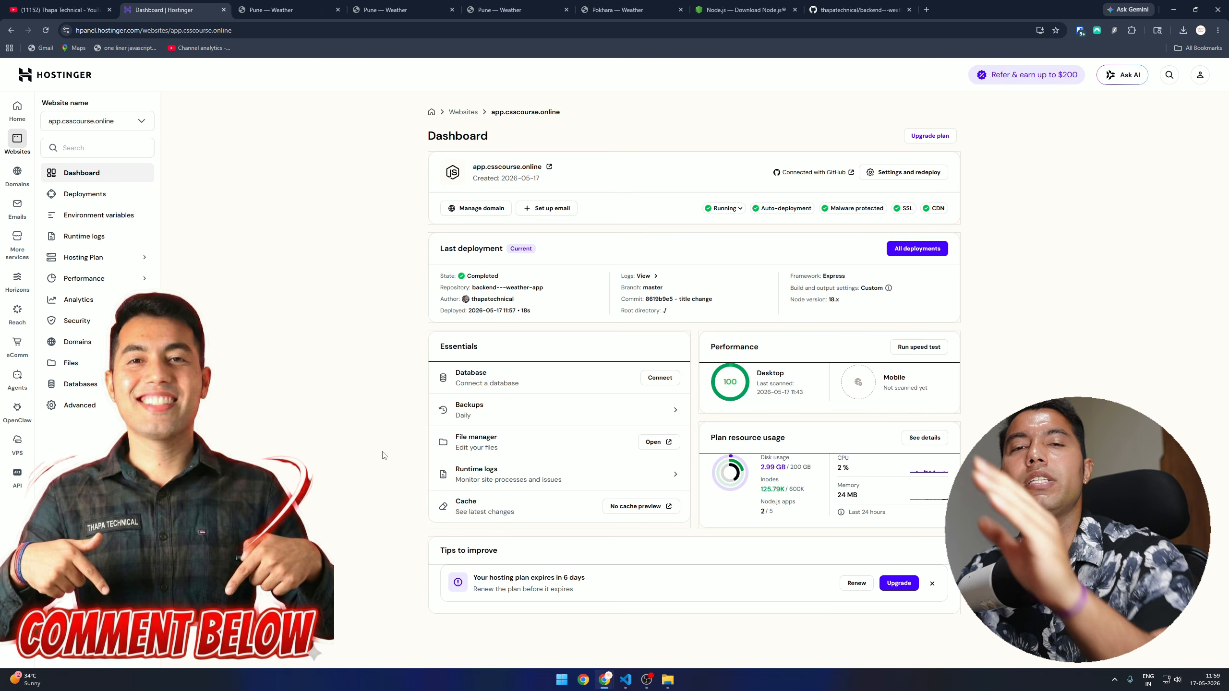
pyautogui.click(58, 13)
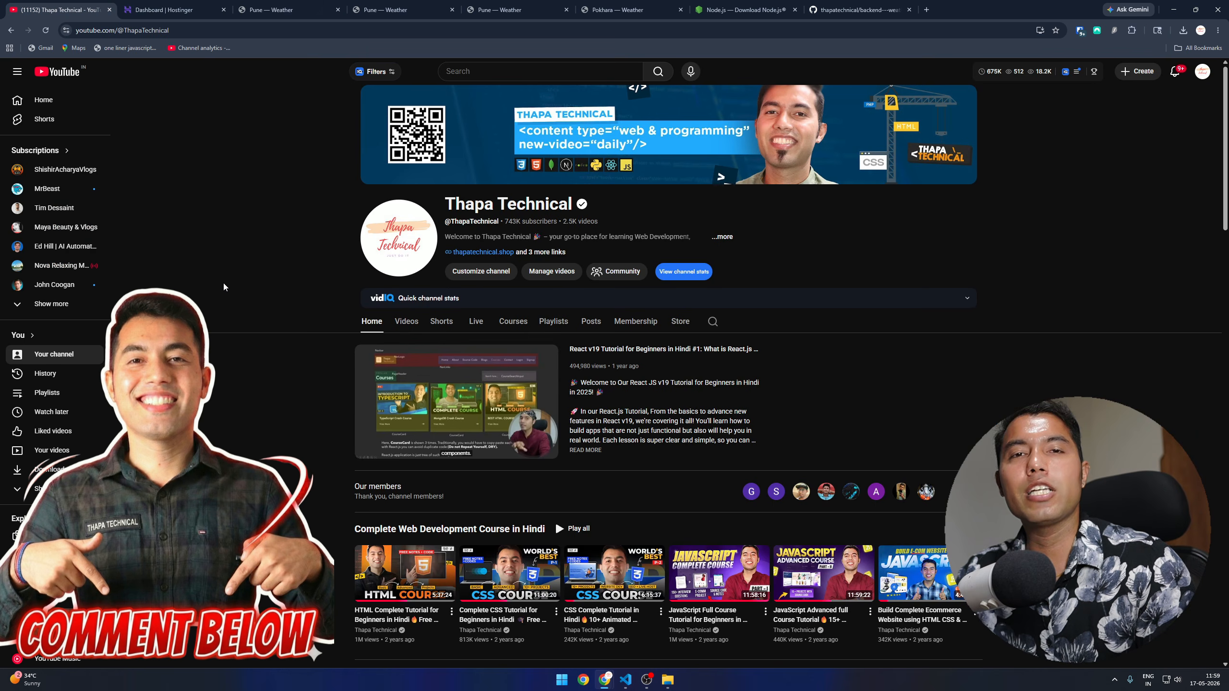